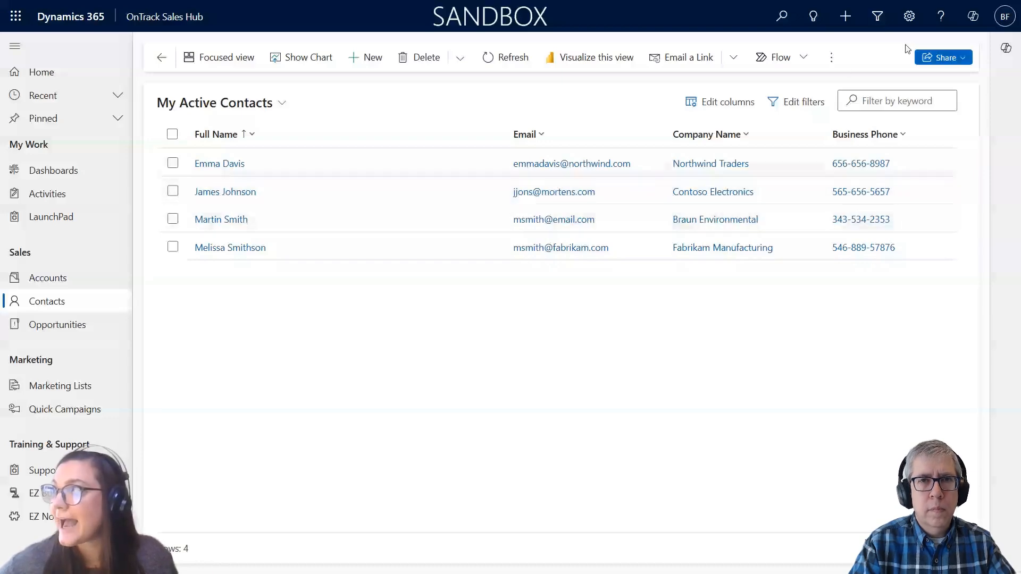
# - Open the list of email templates in the environment's advanced settings
pyautogui.click(910, 15)
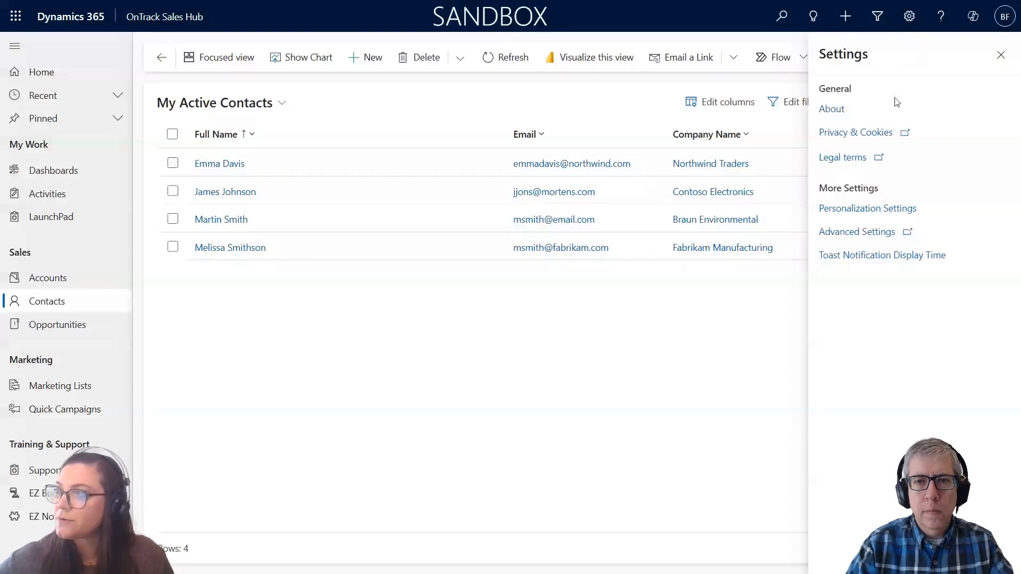
pyautogui.click(878, 234)
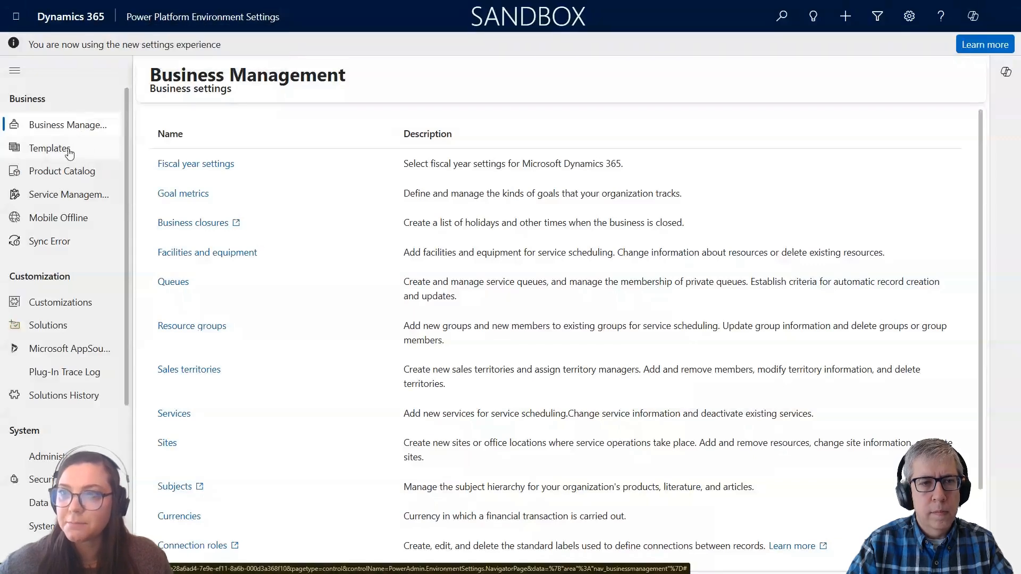
pyautogui.click(69, 152)
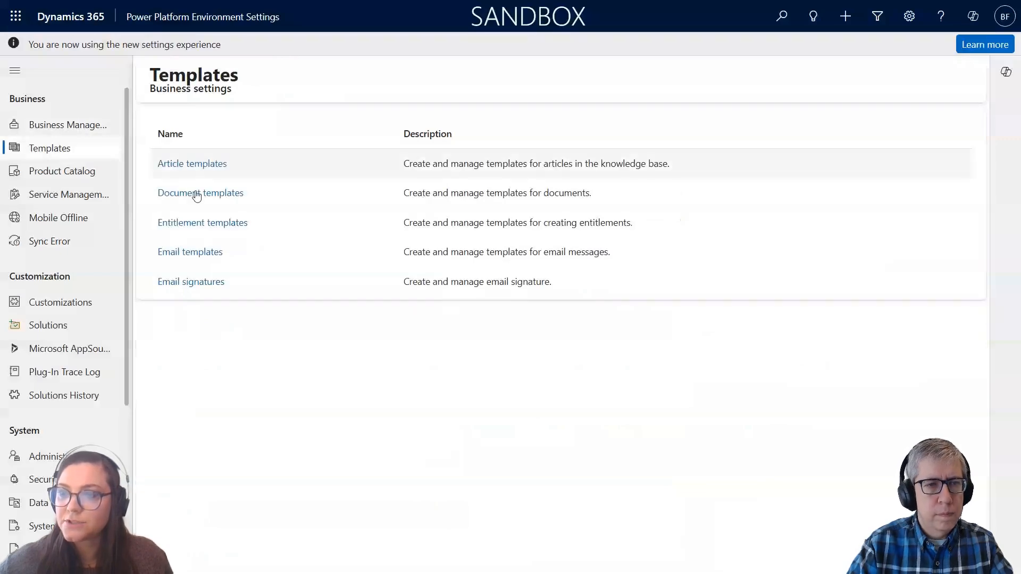
pyautogui.click(197, 254)
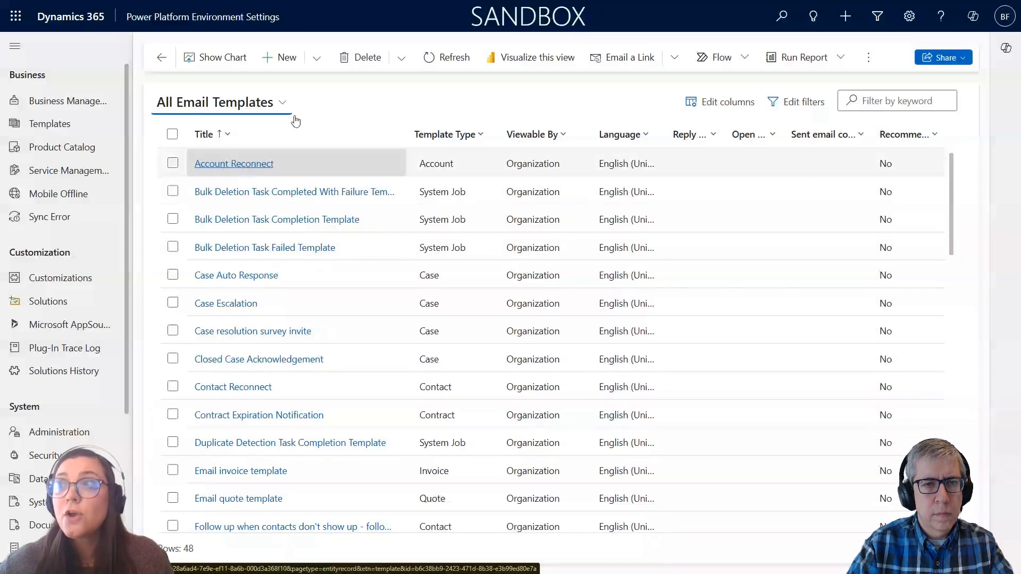
# - Start a new email template and name it "Quarterly Newsletter"
pyautogui.click(280, 58)
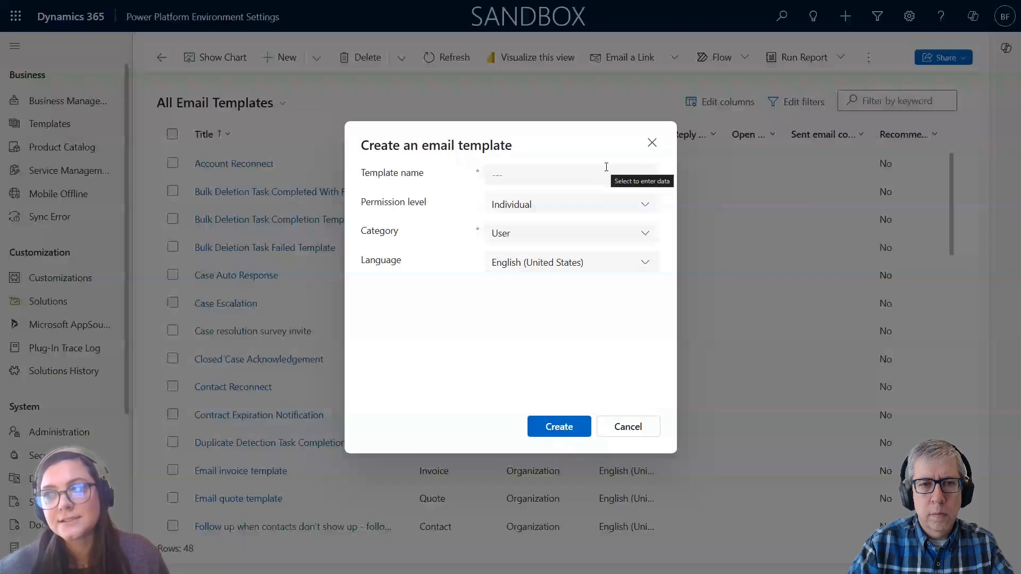
pyautogui.click(507, 172)
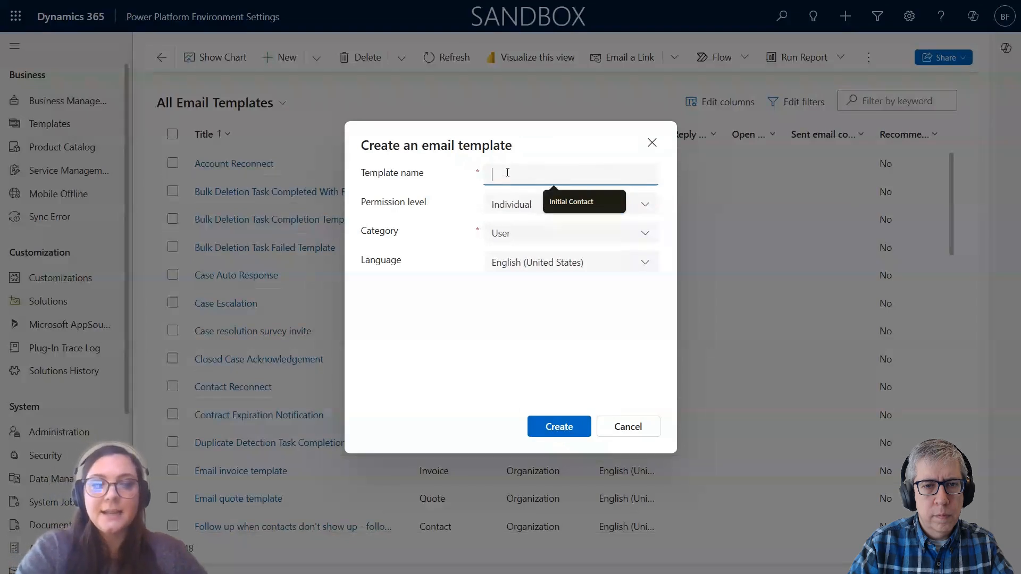
pyautogui.write('Newsletter')
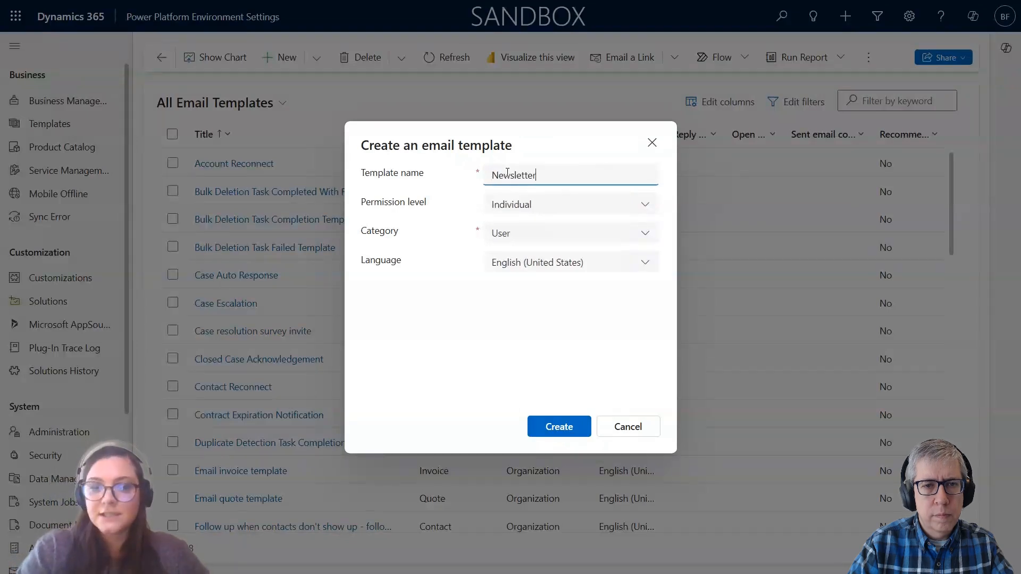
pyautogui.press('Left')
pyautogui.press('Left')
pyautogui.press('Left')
pyautogui.press('Left')
pyautogui.press('Home')
pyautogui.write('Quarterly')
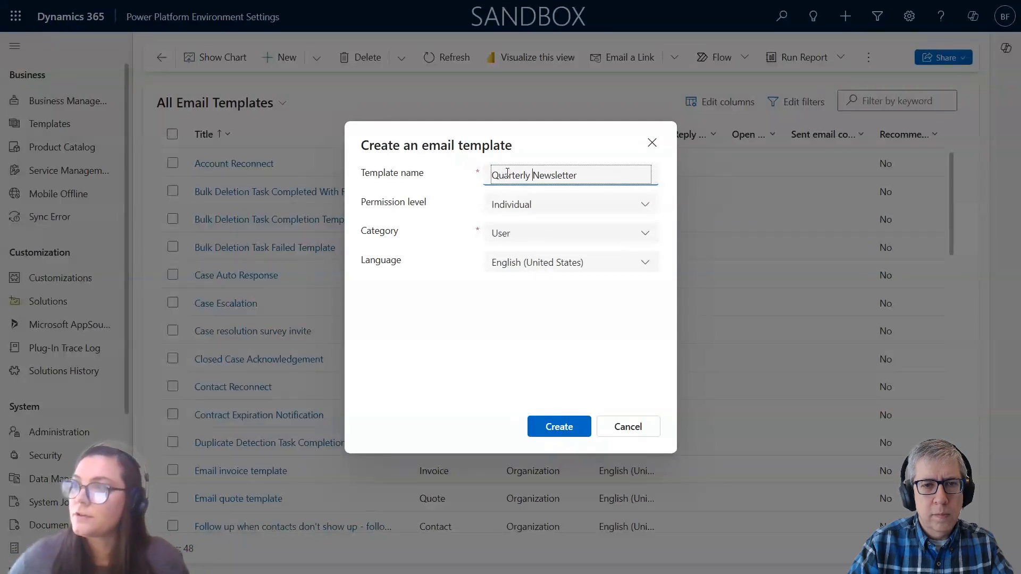
# - Set the new template's permission level to Organization and its category to Contact
pyautogui.click(546, 208)
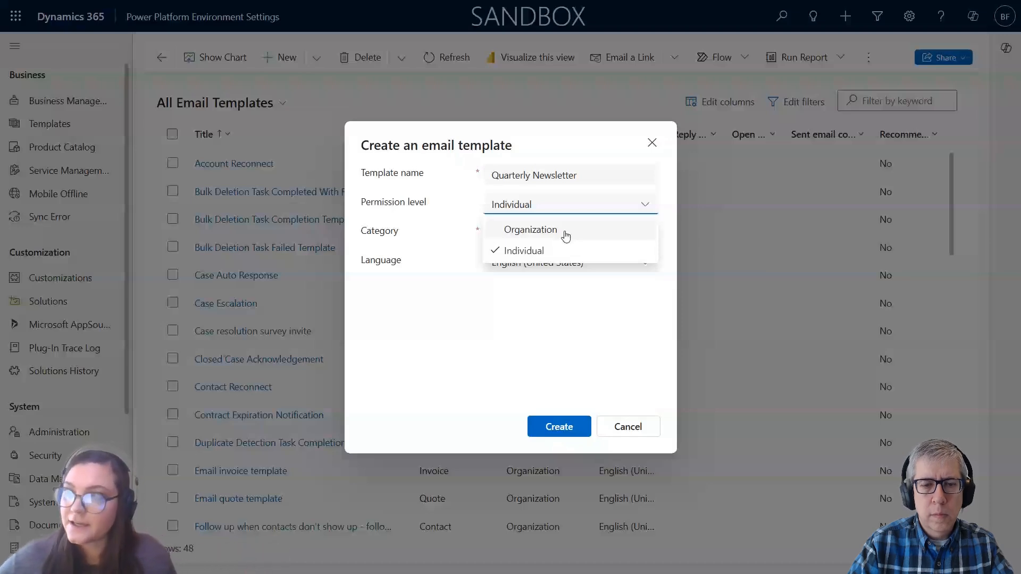
pyautogui.click(518, 235)
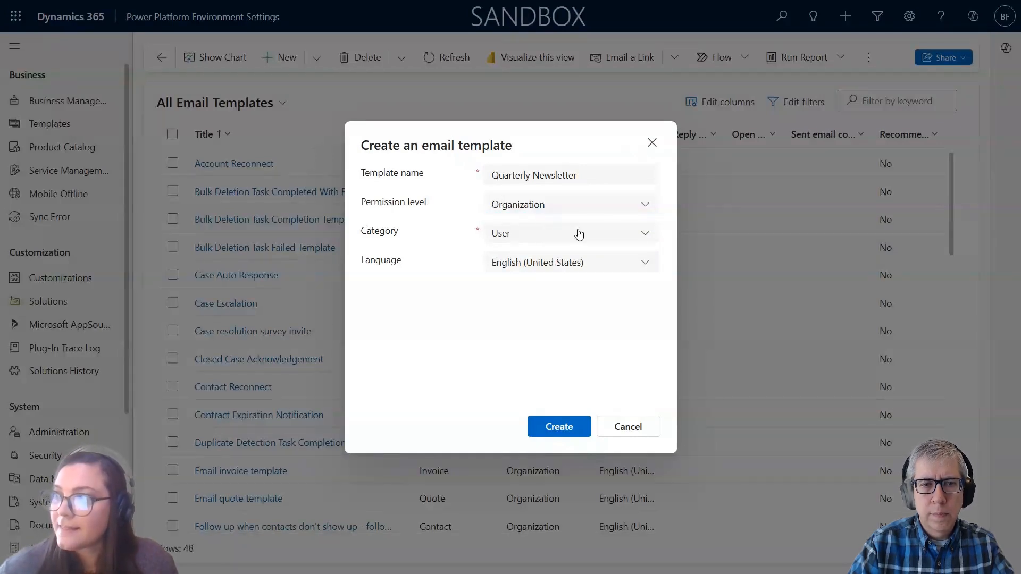
pyautogui.click(643, 236)
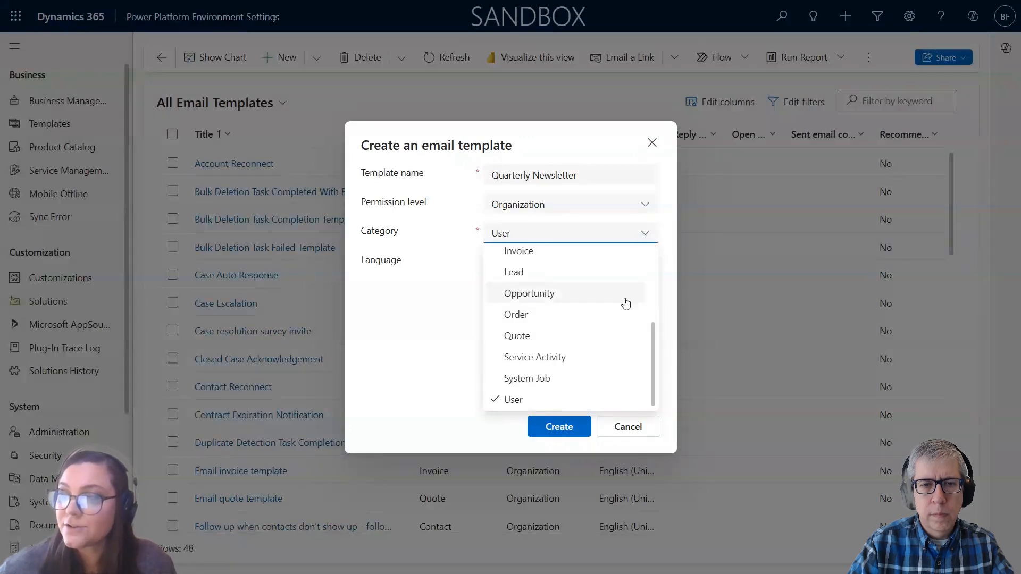
pyautogui.scroll(3, 625, 301)
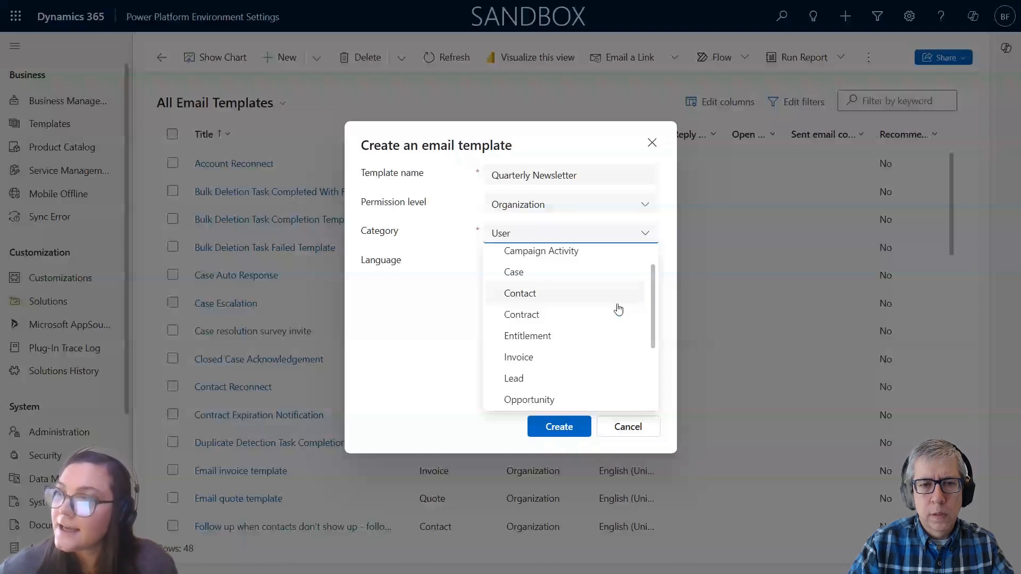
pyautogui.scroll(-3, 620, 309)
pyautogui.scroll(1, 613, 314)
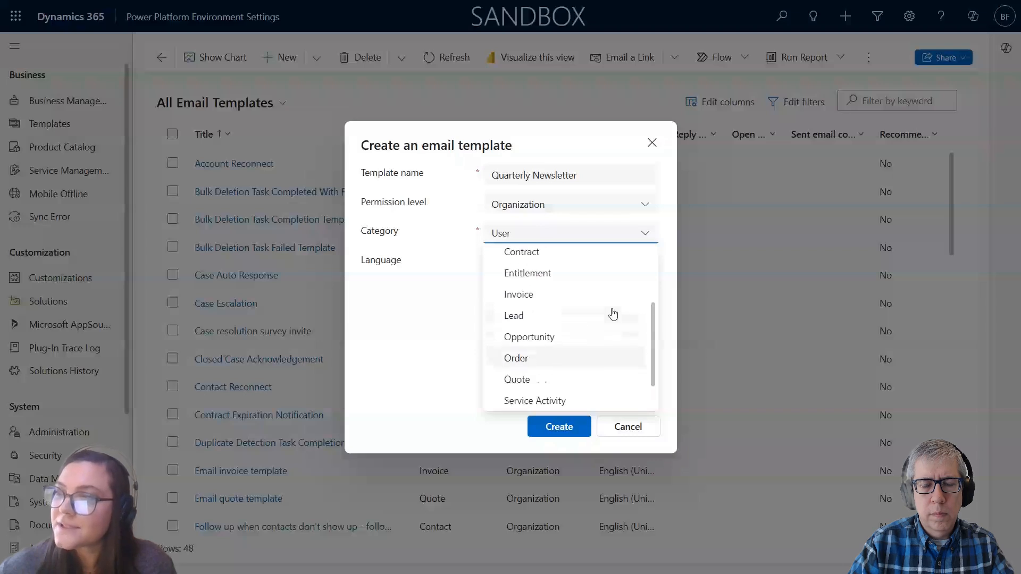
pyautogui.scroll(-1, 613, 314)
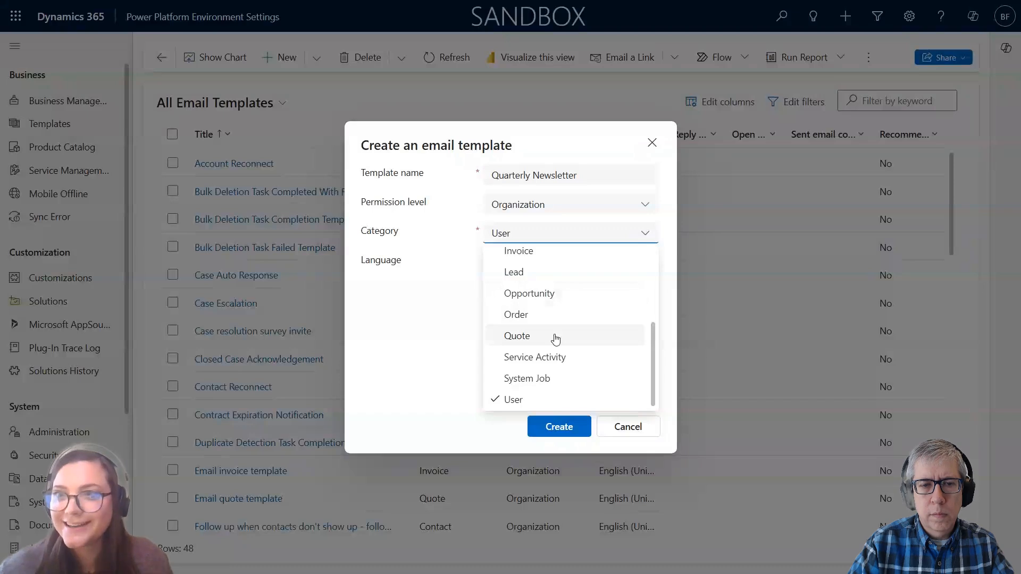
pyautogui.scroll(3, 556, 338)
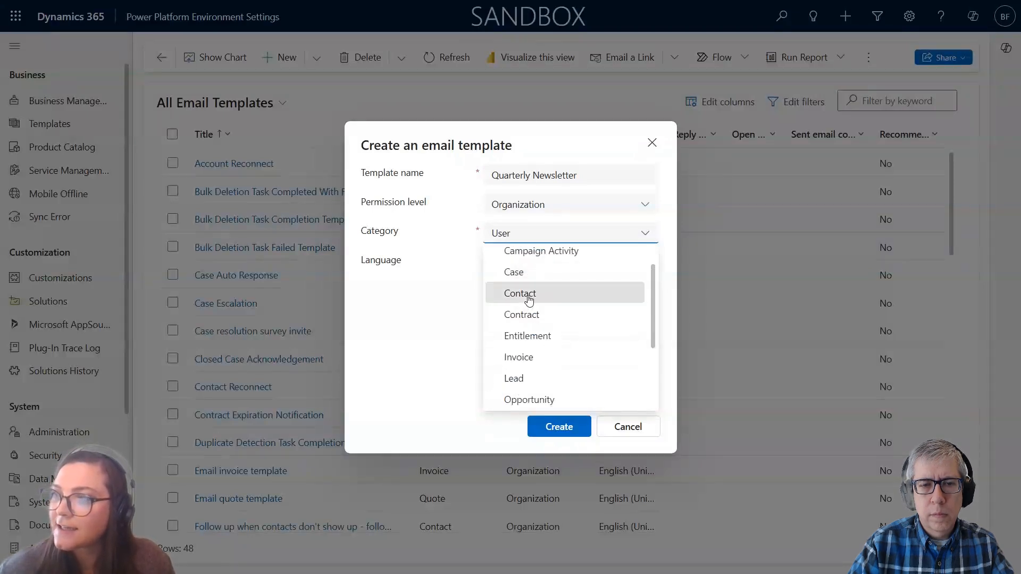
pyautogui.click(529, 300)
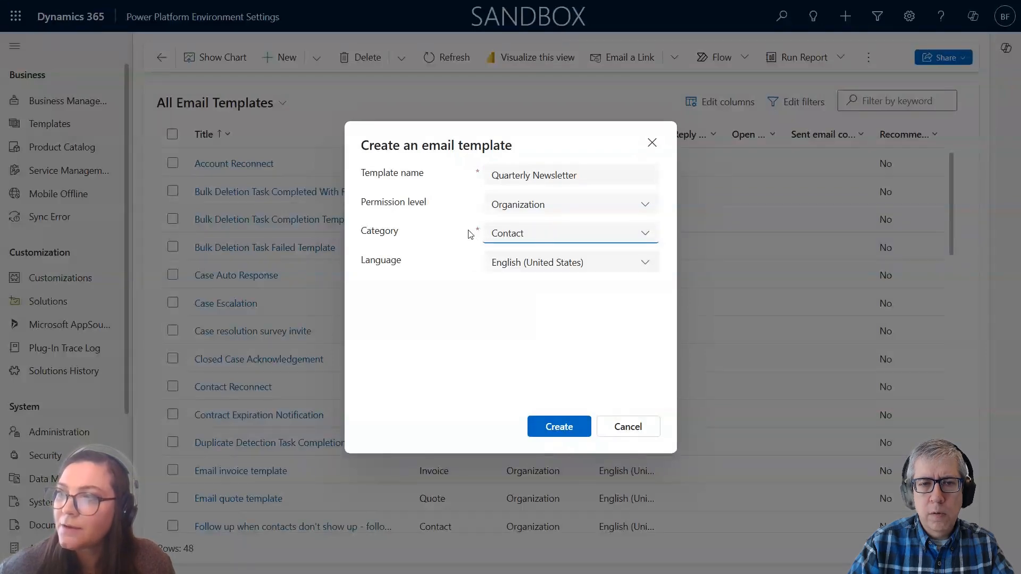
# - Review the category and language choices, keep Contact and English (United States), and create the template
pyautogui.click(510, 239)
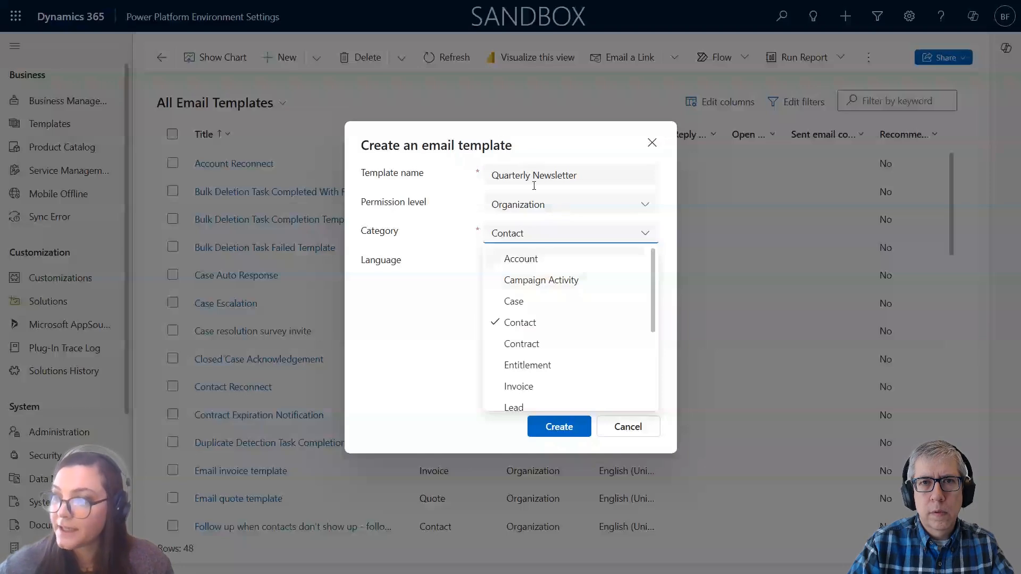
pyautogui.scroll(-1, 557, 349)
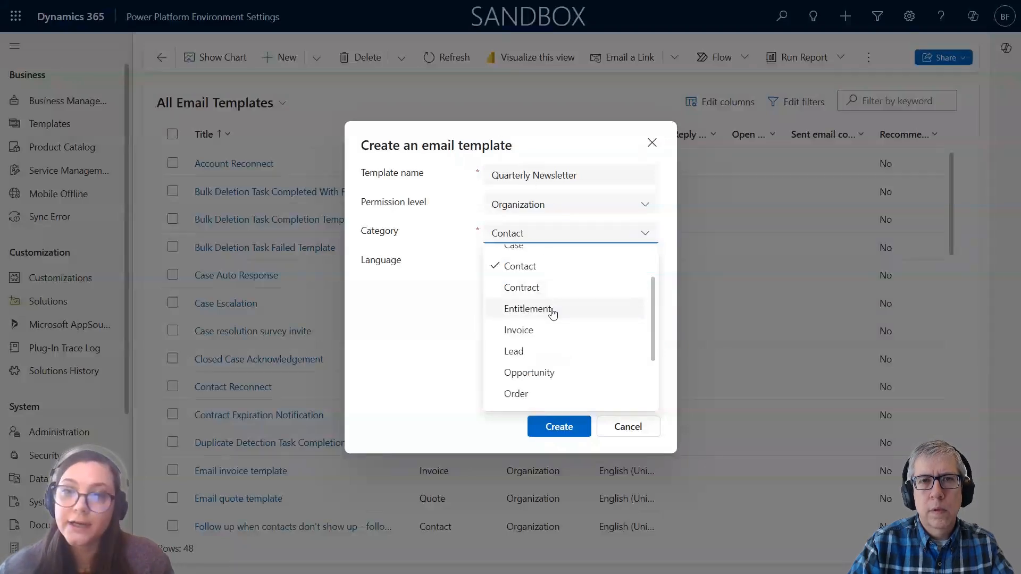
pyautogui.scroll(-1, 553, 306)
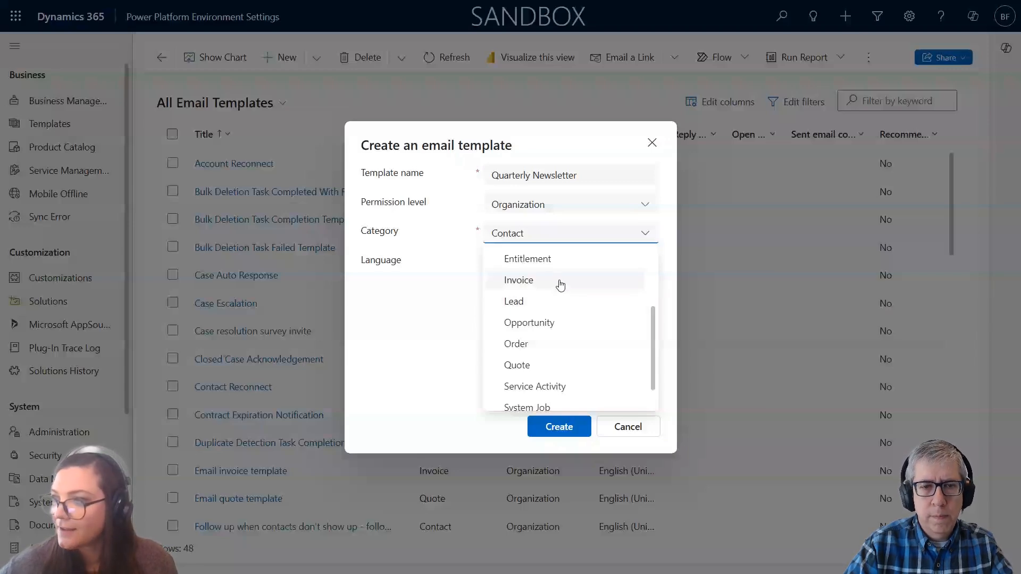
pyautogui.scroll(3, 554, 319)
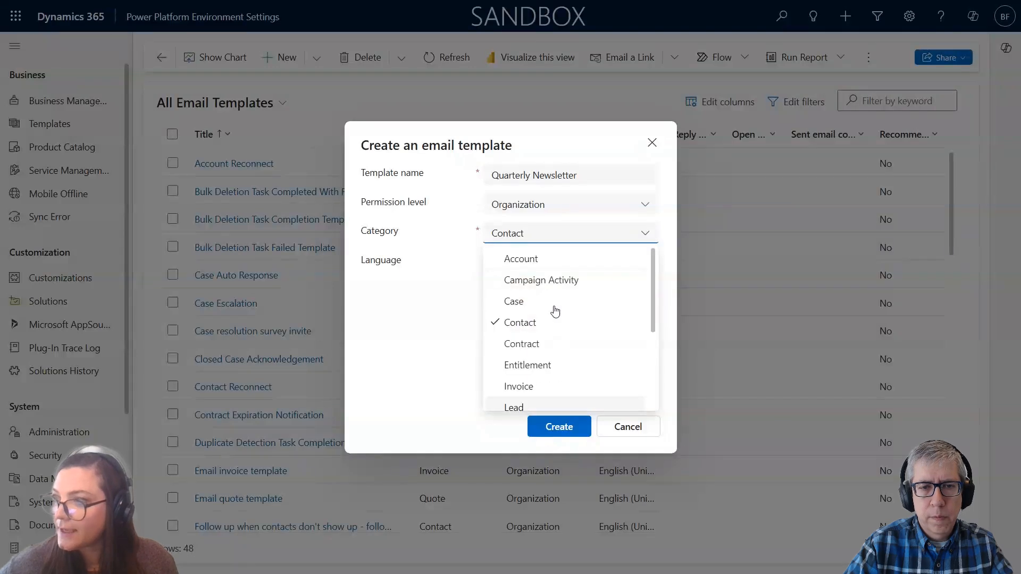
pyautogui.click(453, 237)
pyautogui.click(512, 263)
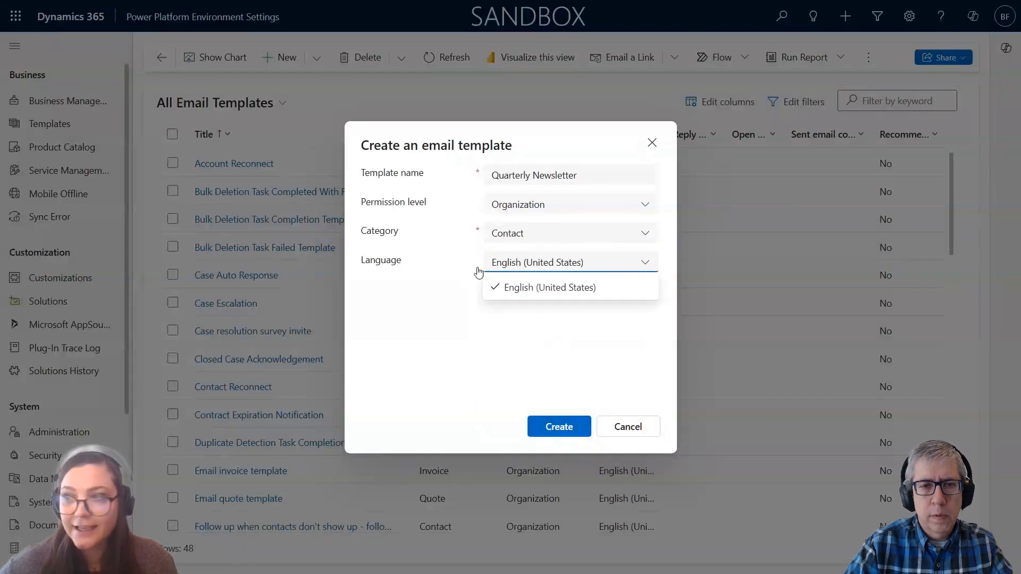
pyautogui.click(432, 264)
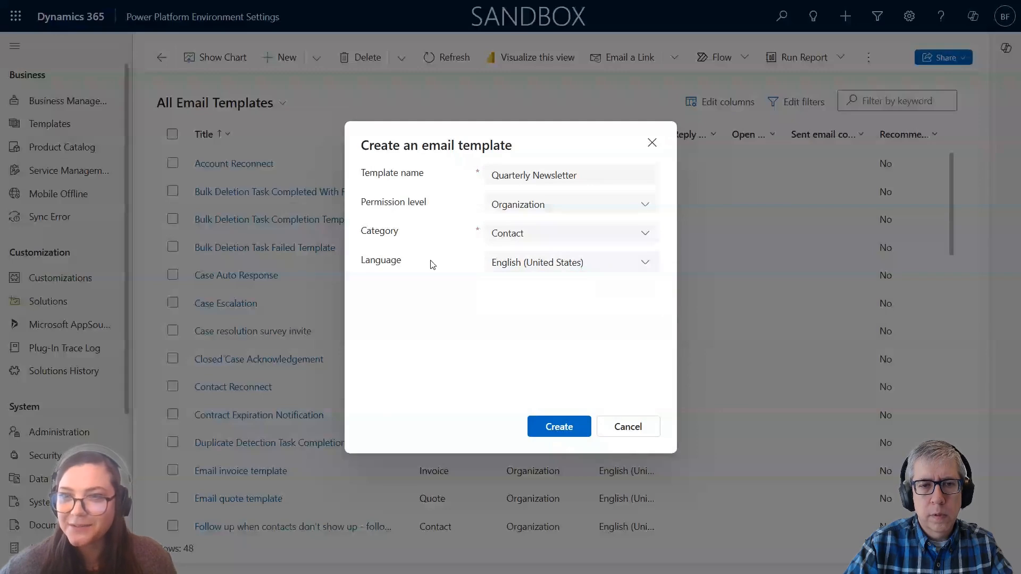
pyautogui.click(558, 430)
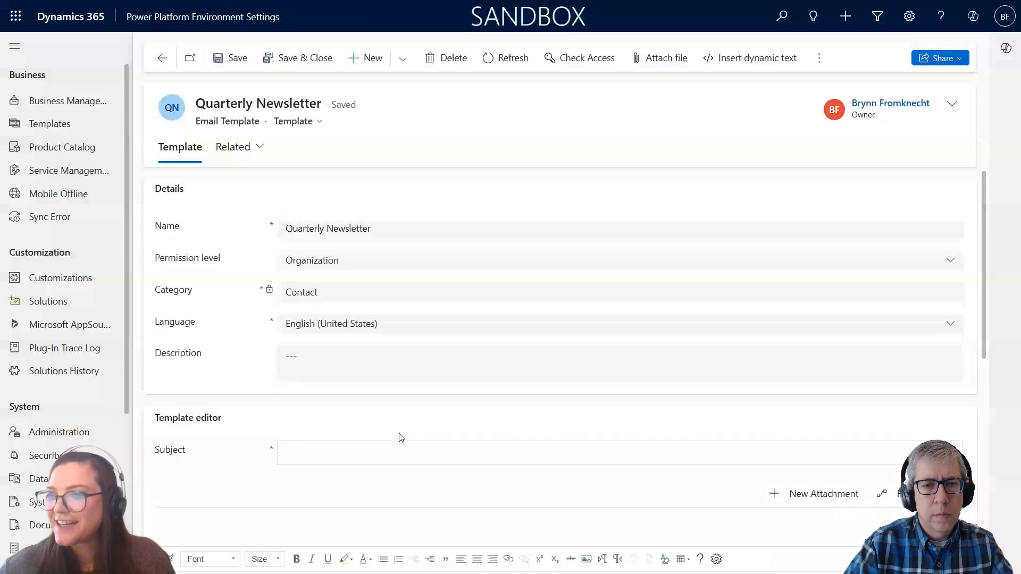
# - Enter "Quarterly Newsletter for Customers 2025" as the template's description
pyautogui.scroll(-2, 280, 422)
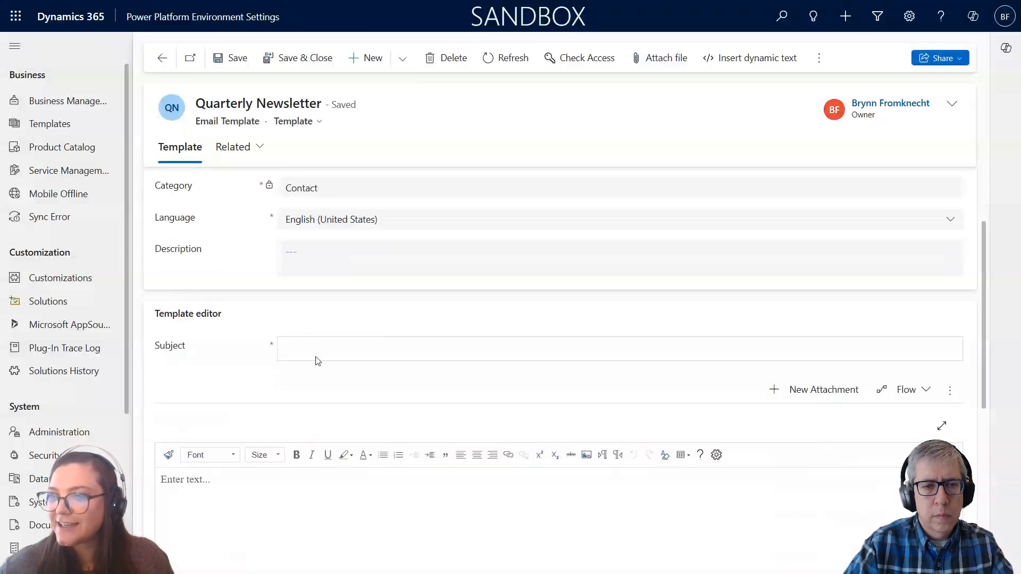
pyautogui.scroll(-1, 276, 426)
pyautogui.click(245, 468)
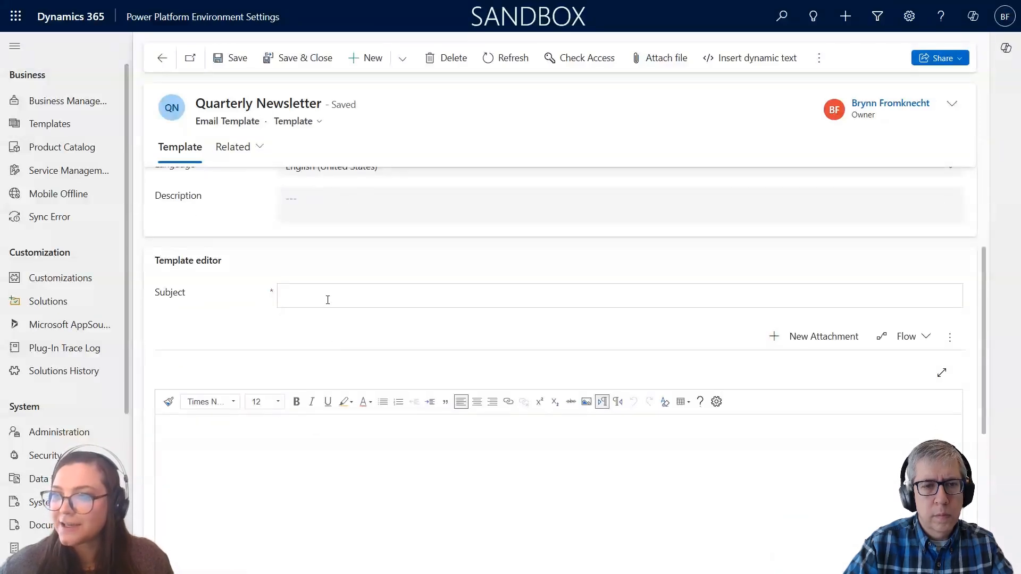
pyautogui.scroll(1, 341, 319)
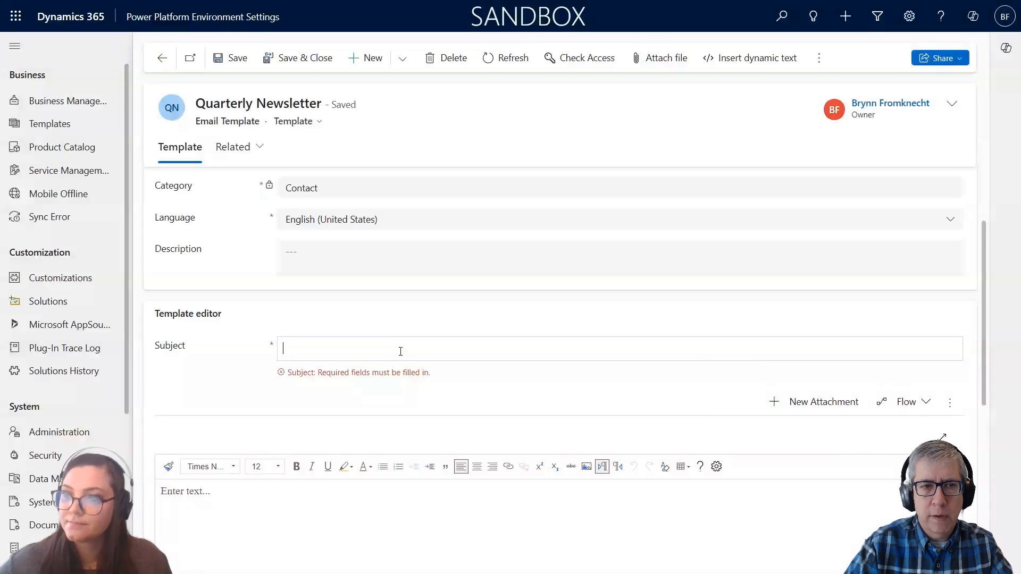
pyautogui.click(345, 250)
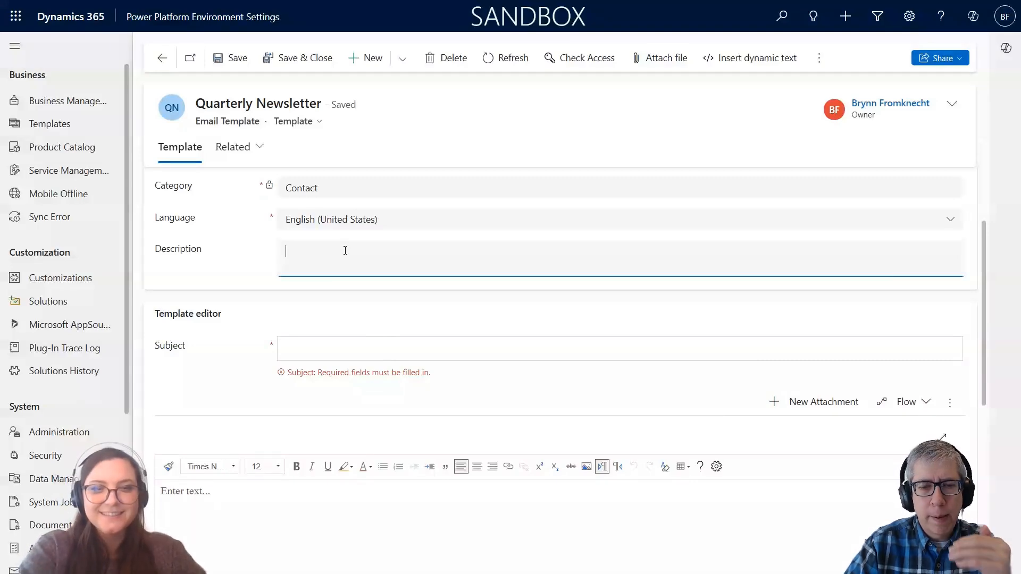
pyautogui.write('Quarte')
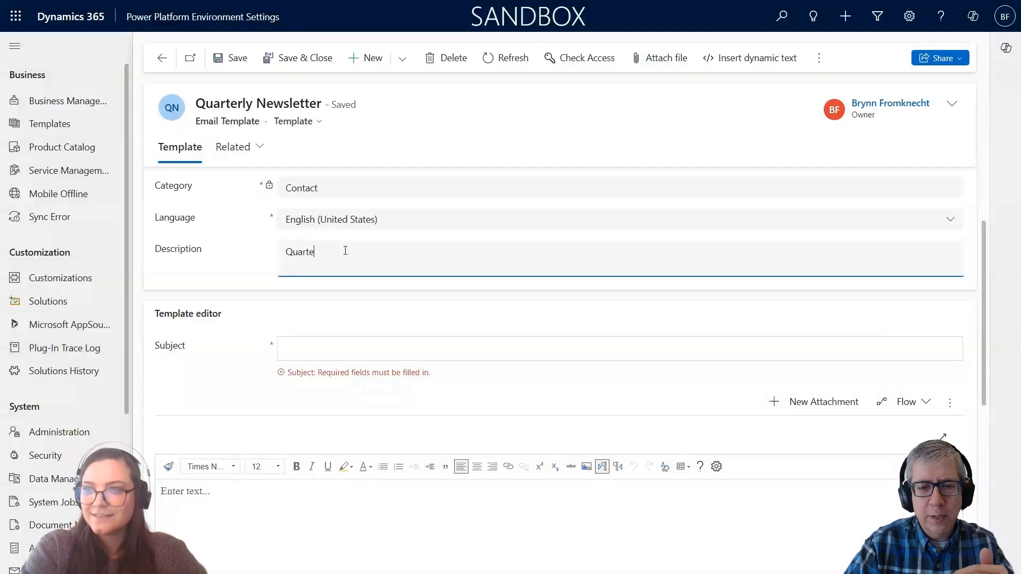
pyautogui.write('rly Newsletter for ')
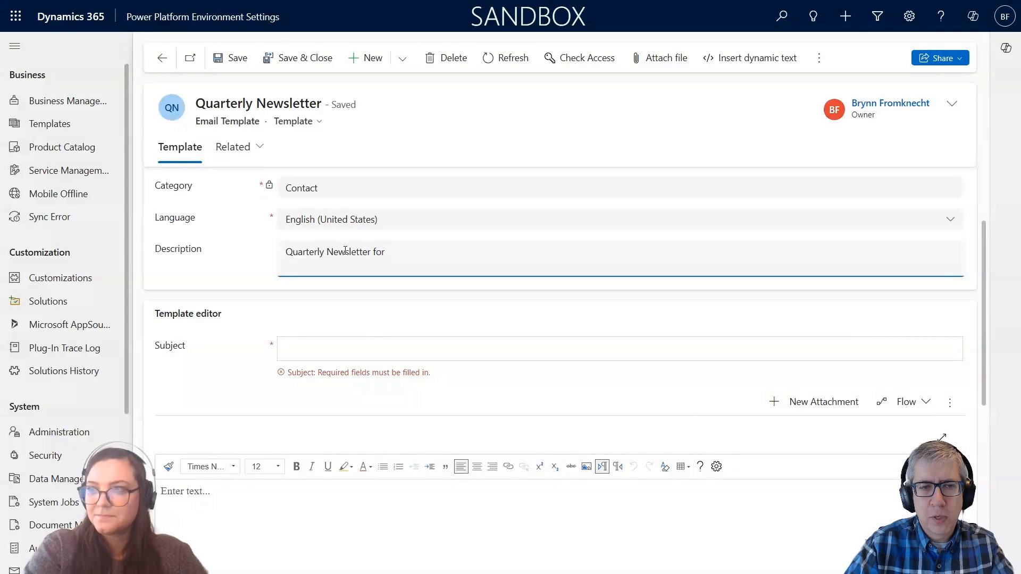
pyautogui.write('Customers ')
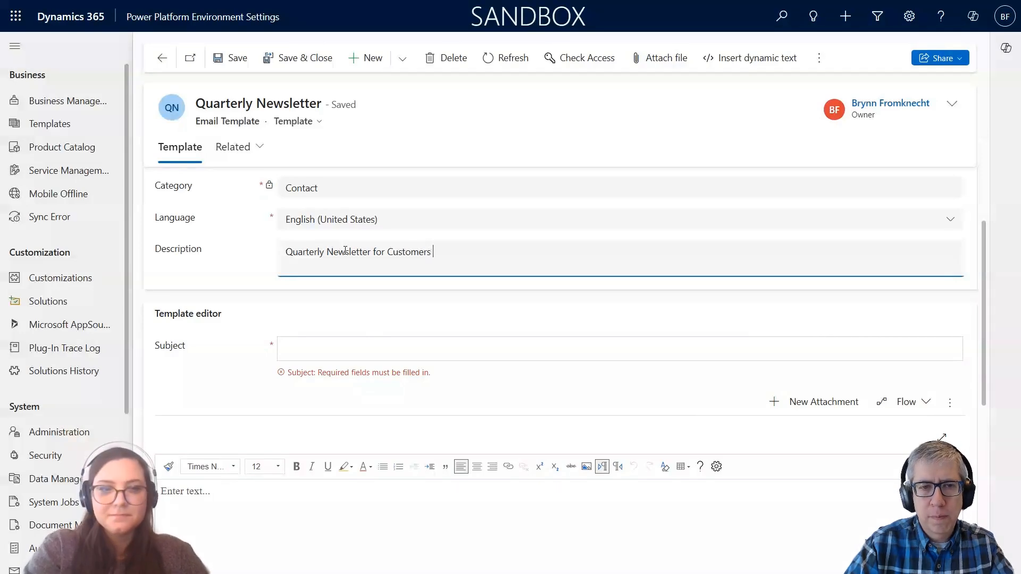
pyautogui.write('2025')
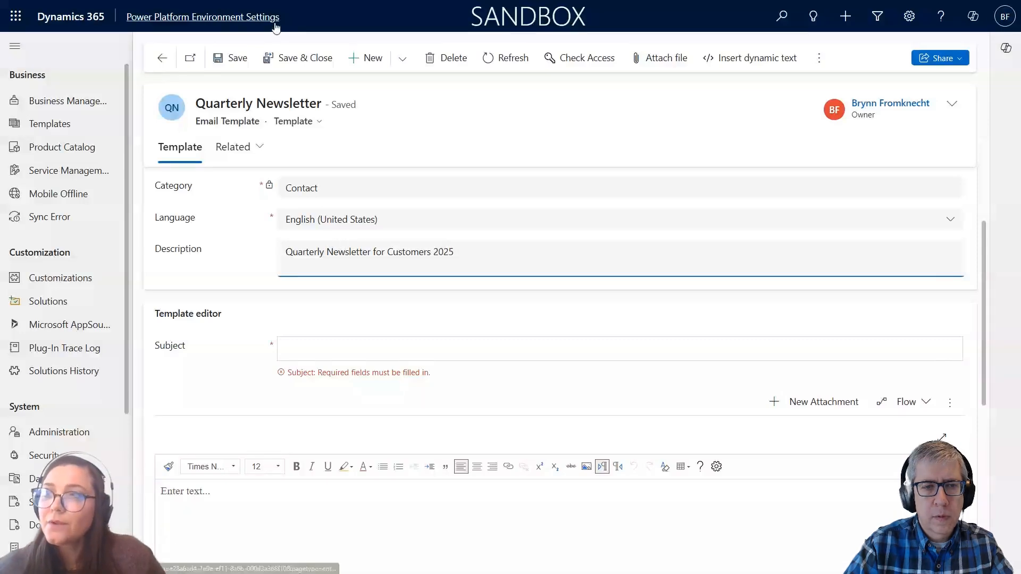
# - Enter "Nice Checking In" as the template's subject
pyautogui.scroll(1, 301, 171)
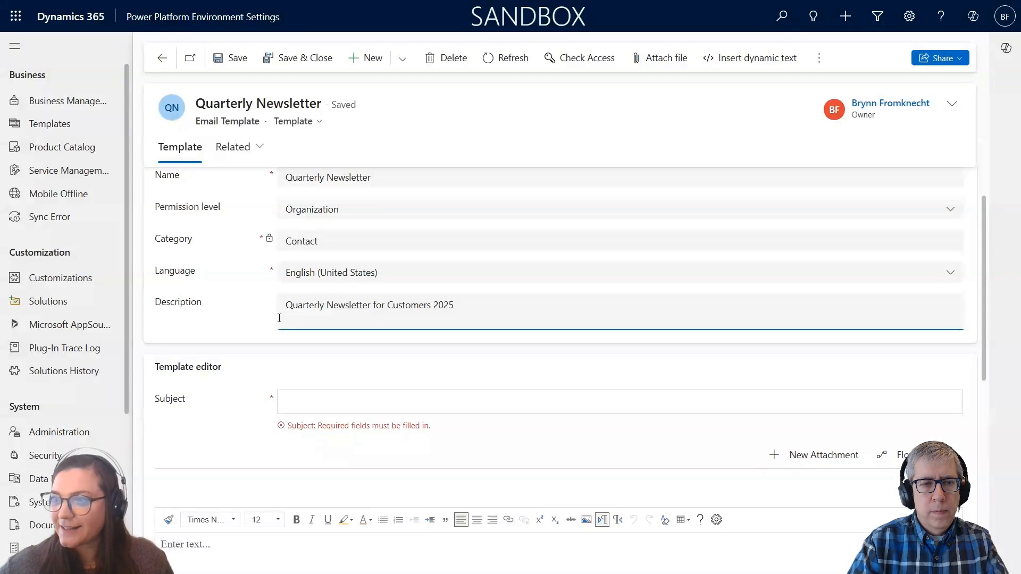
pyautogui.scroll(-2, 279, 318)
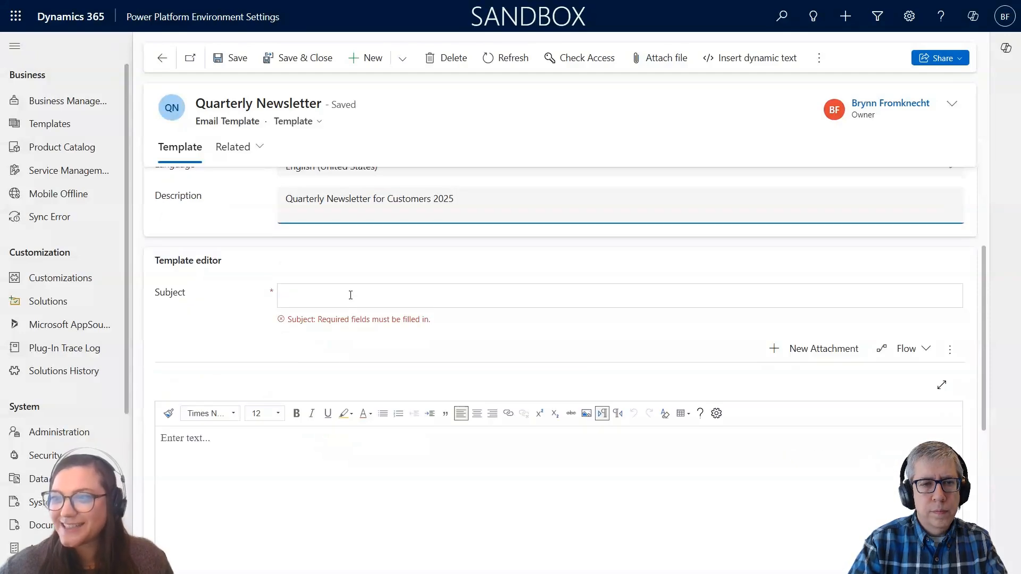
pyautogui.click(351, 295)
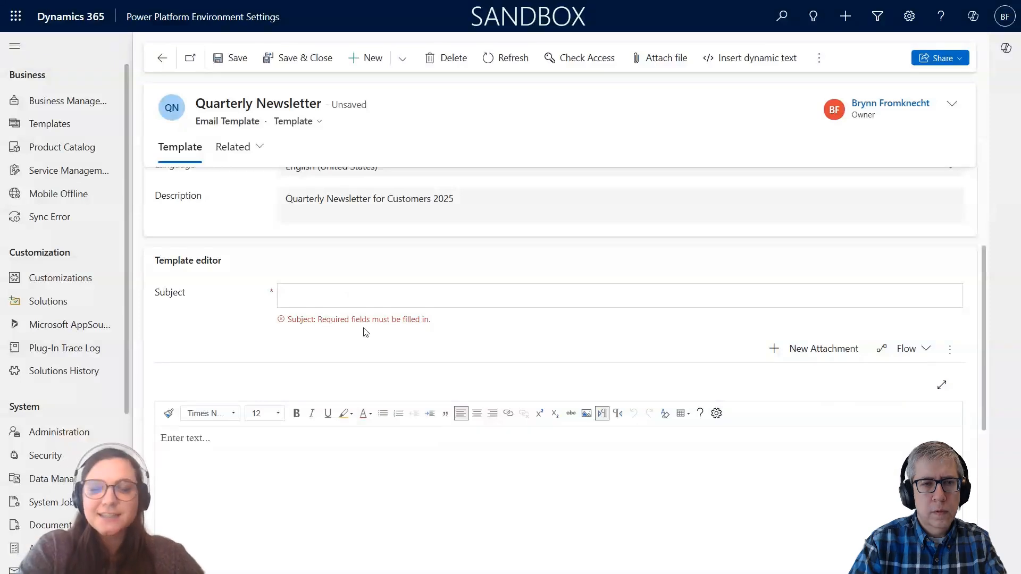
pyautogui.write('Nic')
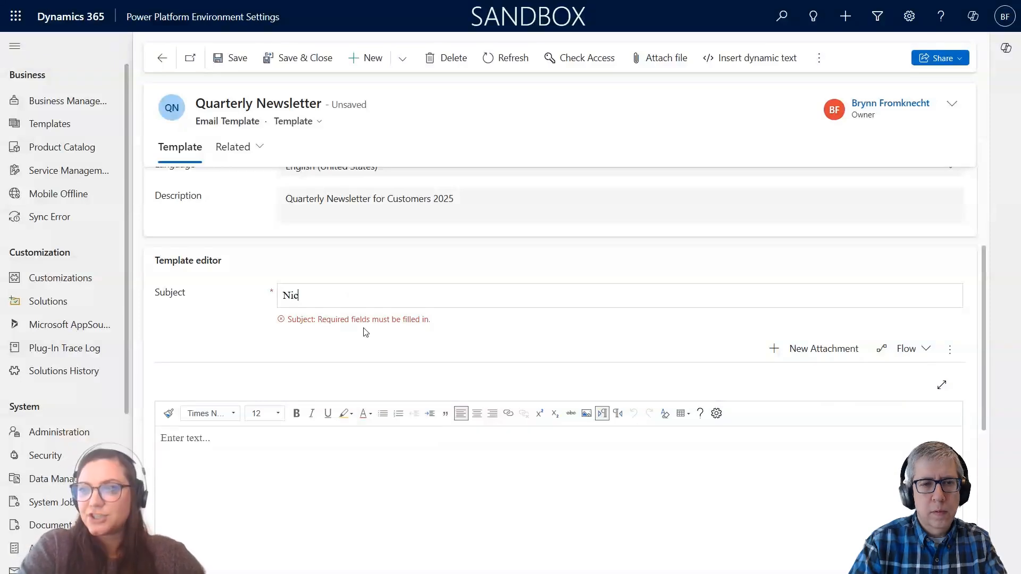
pyautogui.write('e Checking I')
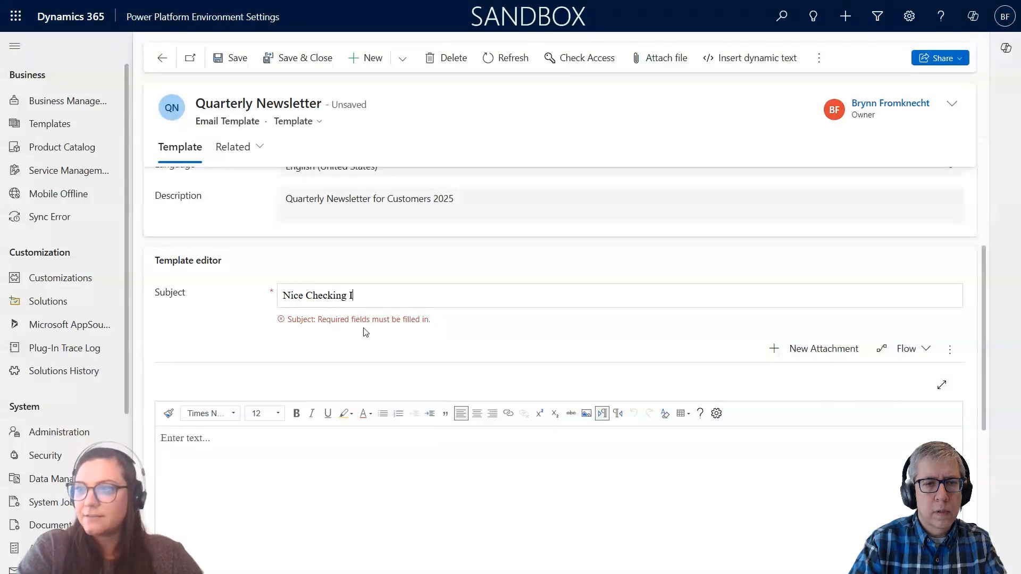
pyautogui.write('n')
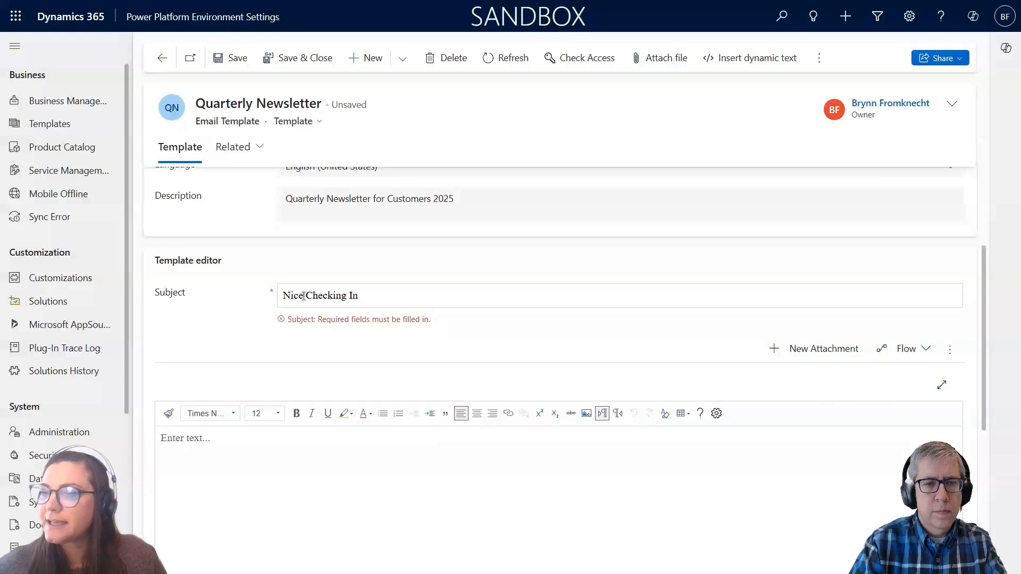
pyautogui.click(249, 474)
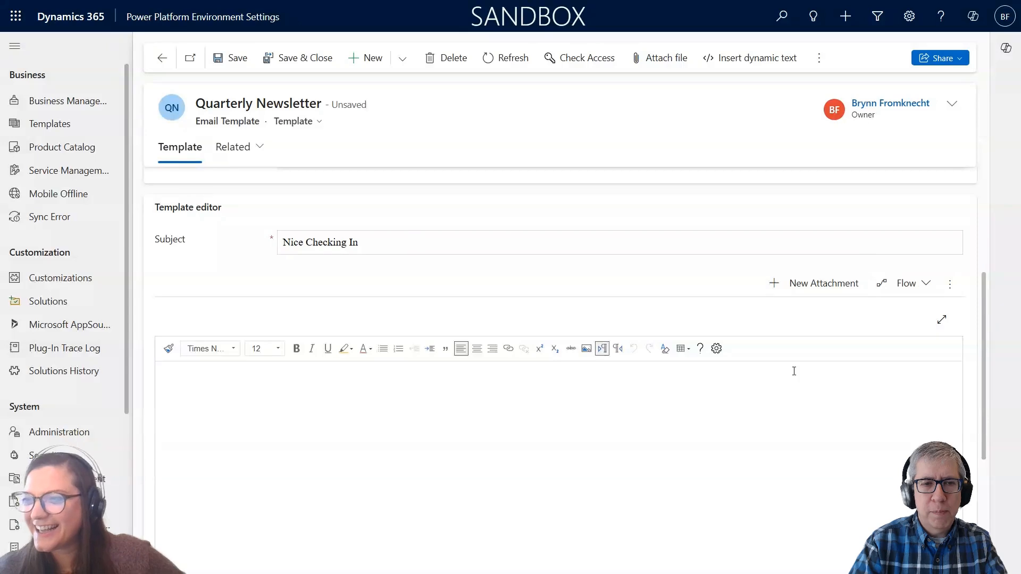
# - Replace the template's subject with "TOP TIPS! Q1 2025"
pyautogui.click(410, 237)
pyautogui.hotkey('ctrl', 'a')
pyautogui.write('TOP ')
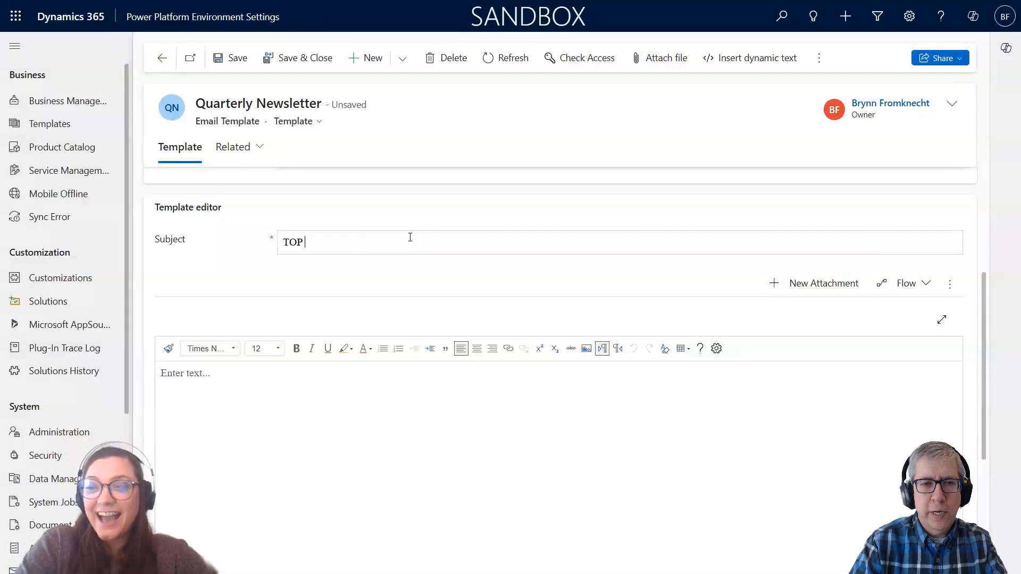
pyautogui.write('TIPS! ')
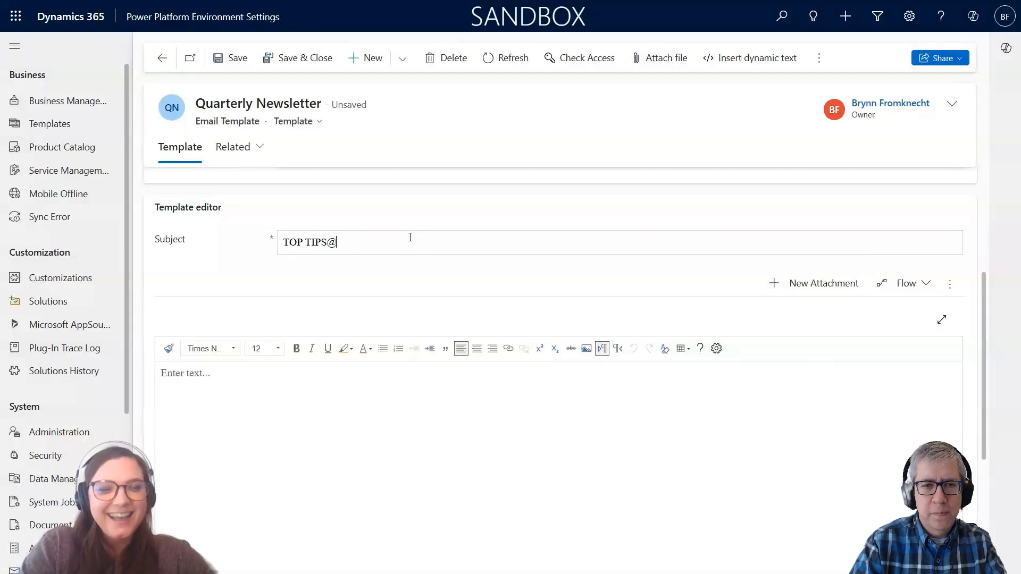
pyautogui.write('Q')
pyautogui.press('BackSpace')
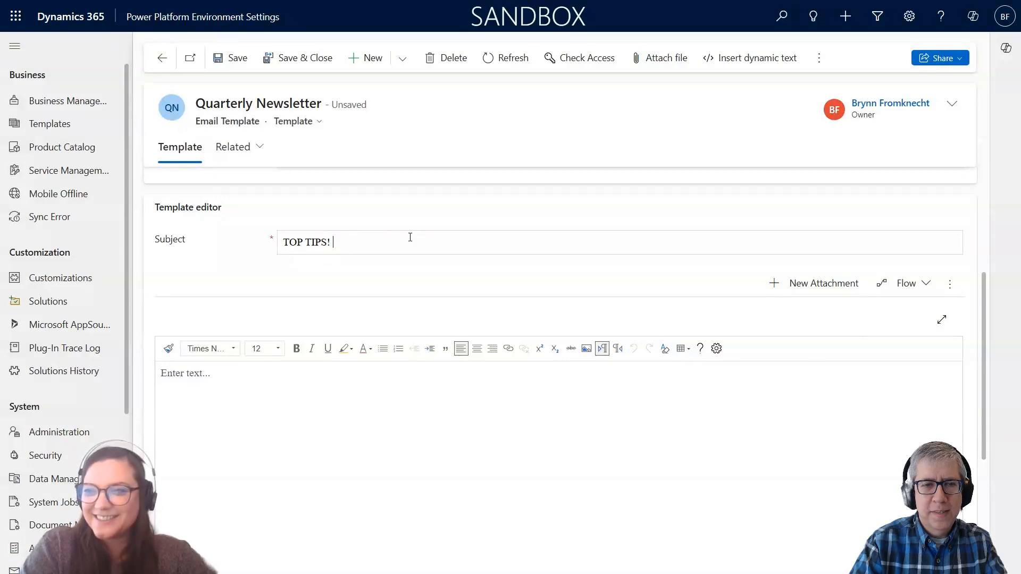
pyautogui.write('Q1 2025')
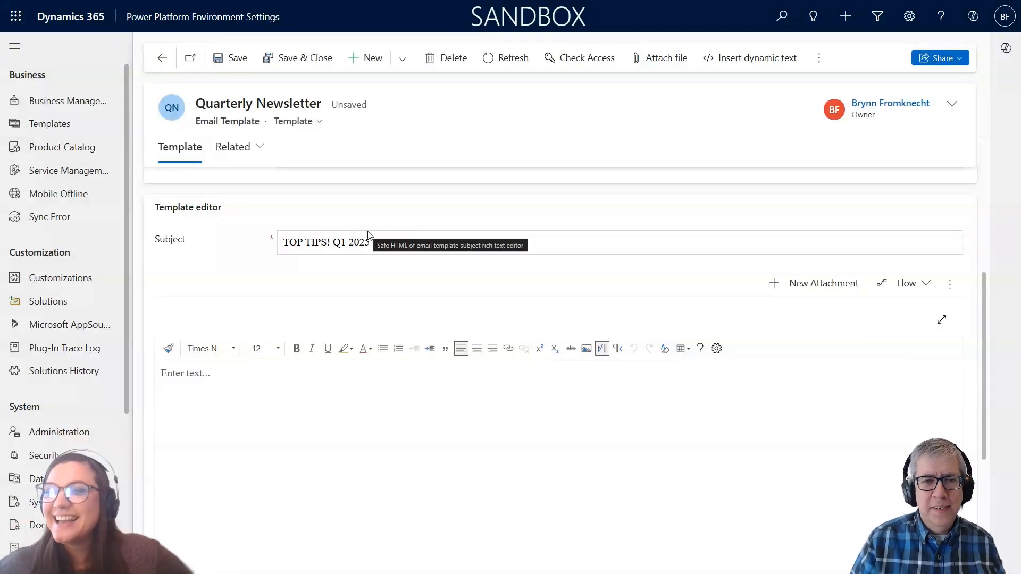
pyautogui.click(331, 240)
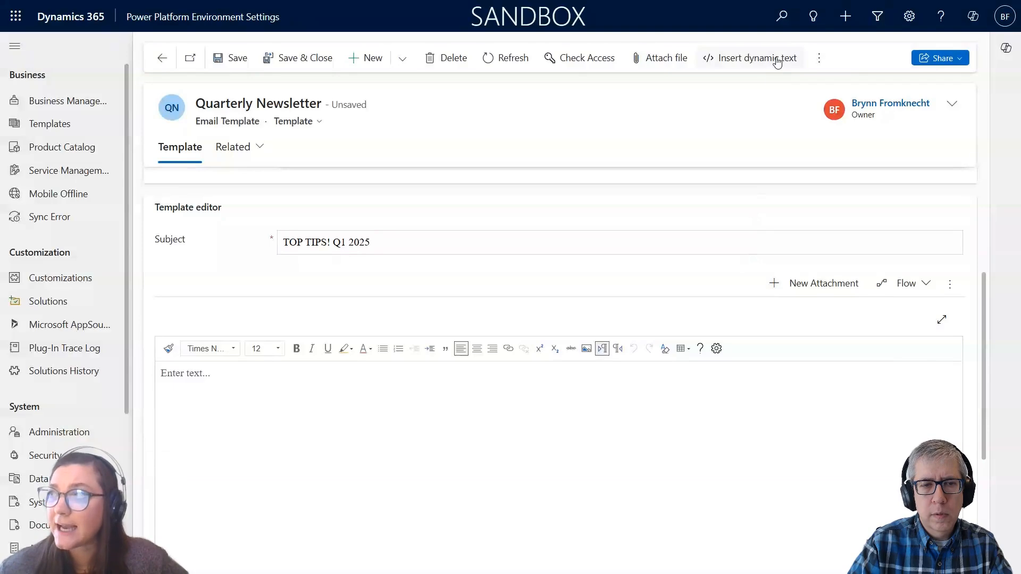
# - Begin the email body with the greeting "Hi"
pyautogui.click(203, 400)
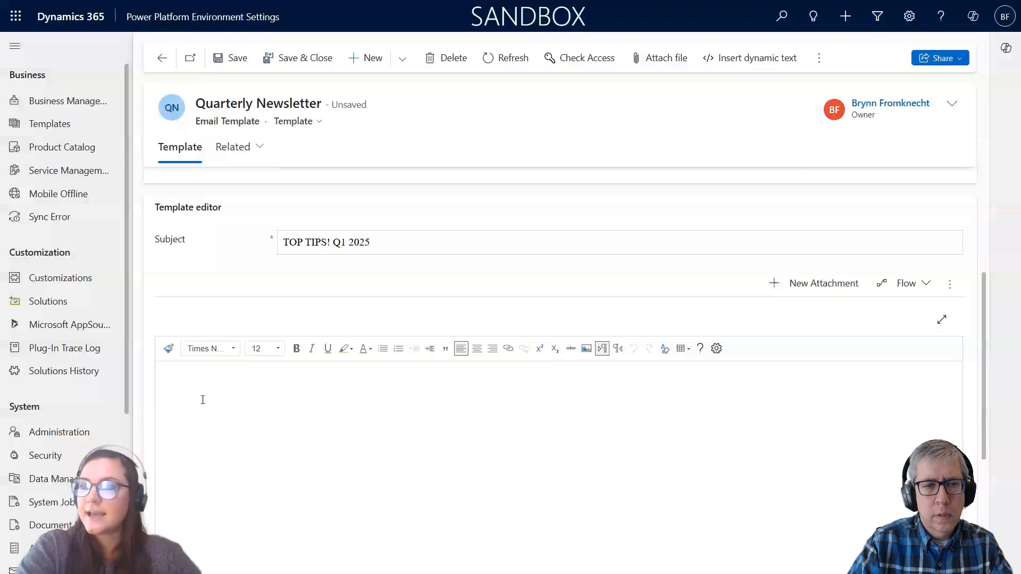
pyautogui.write('h')
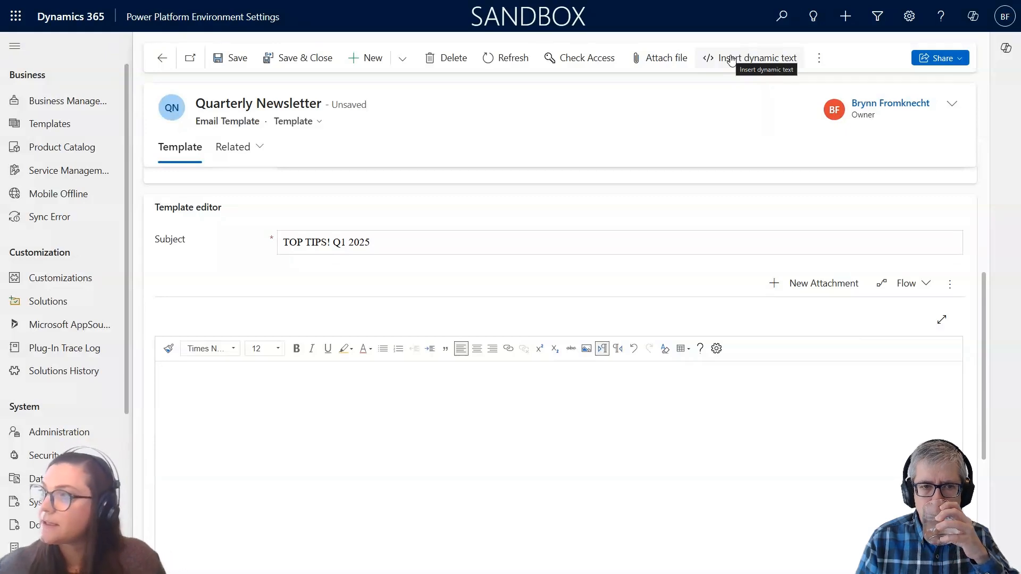
pyautogui.write('Hi')
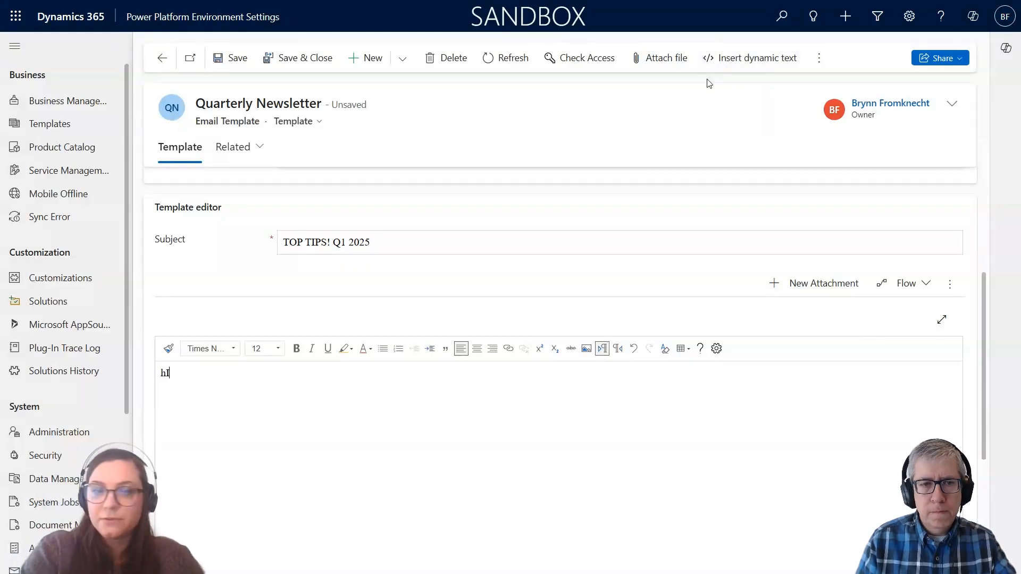
pyautogui.press('BackSpace')
pyautogui.press('BackSpace')
pyautogui.write('Hi')
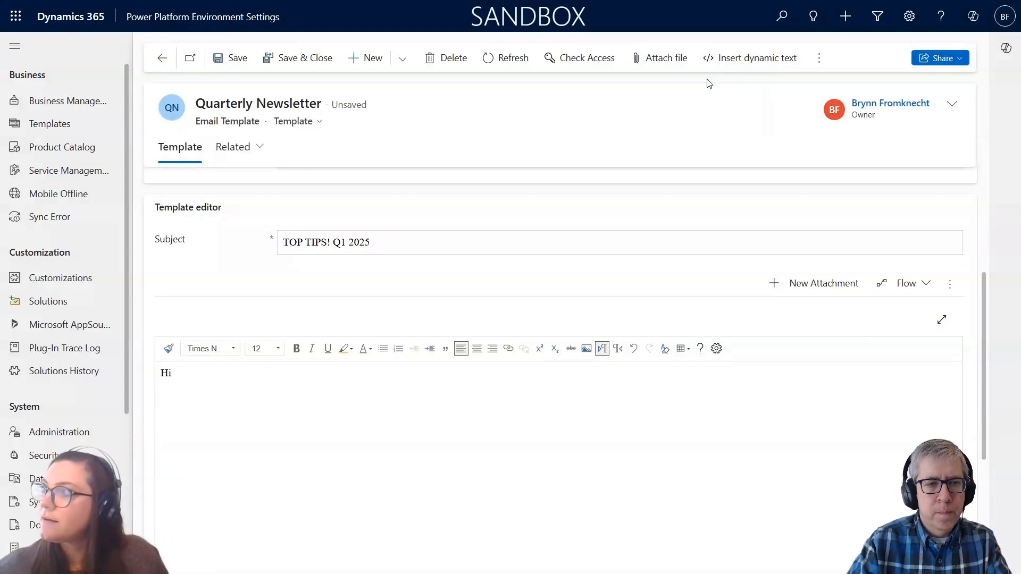
# - Set up dynamic text after the greeting using the Contact record type and its First Name field
pyautogui.click(736, 58)
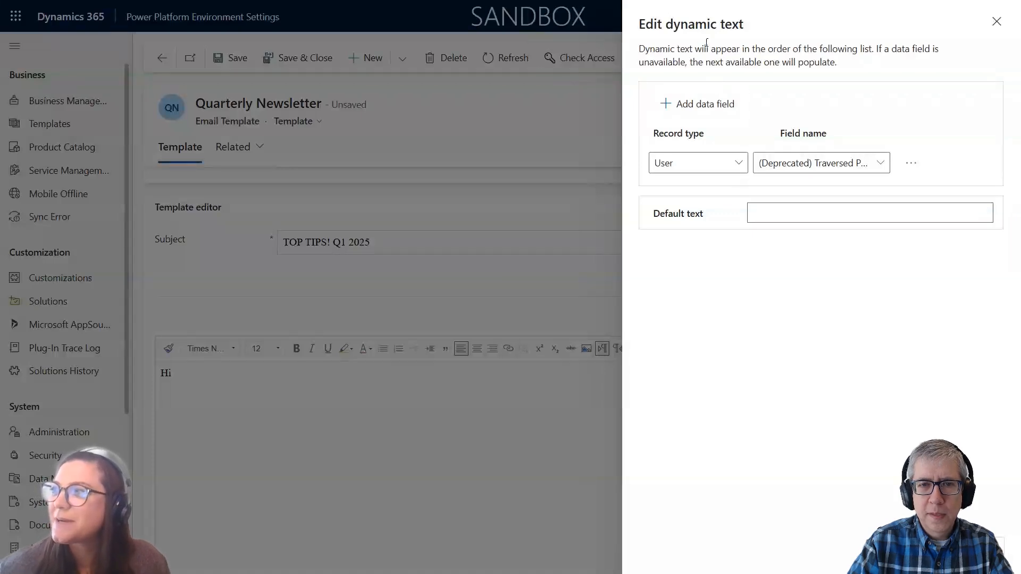
pyautogui.click(739, 162)
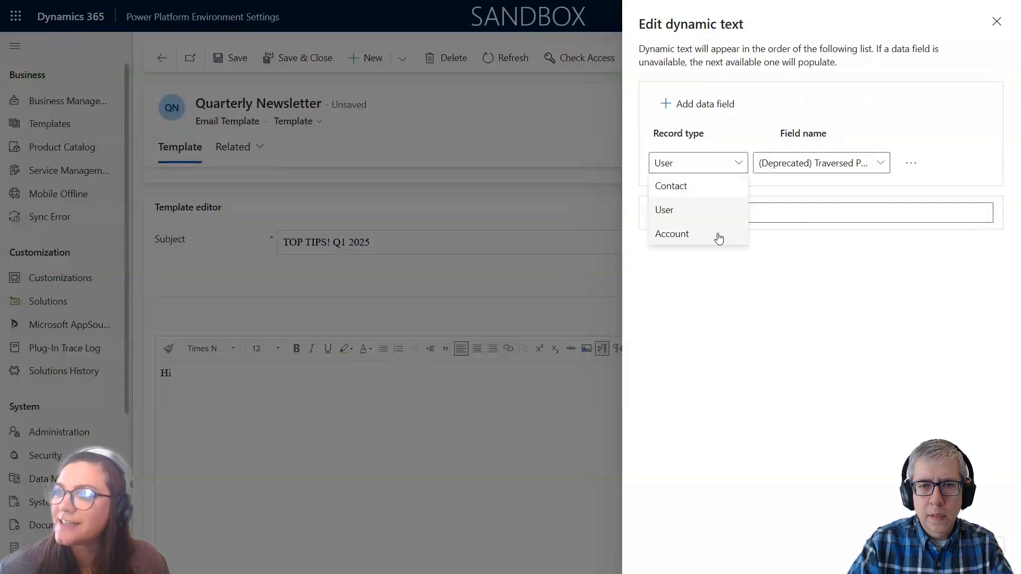
pyautogui.click(705, 189)
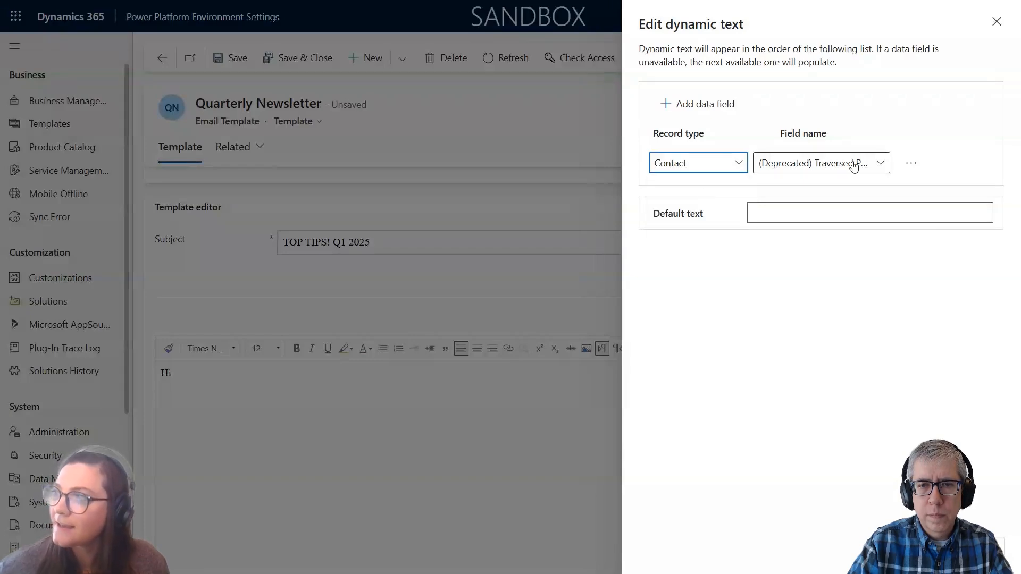
pyautogui.click(881, 165)
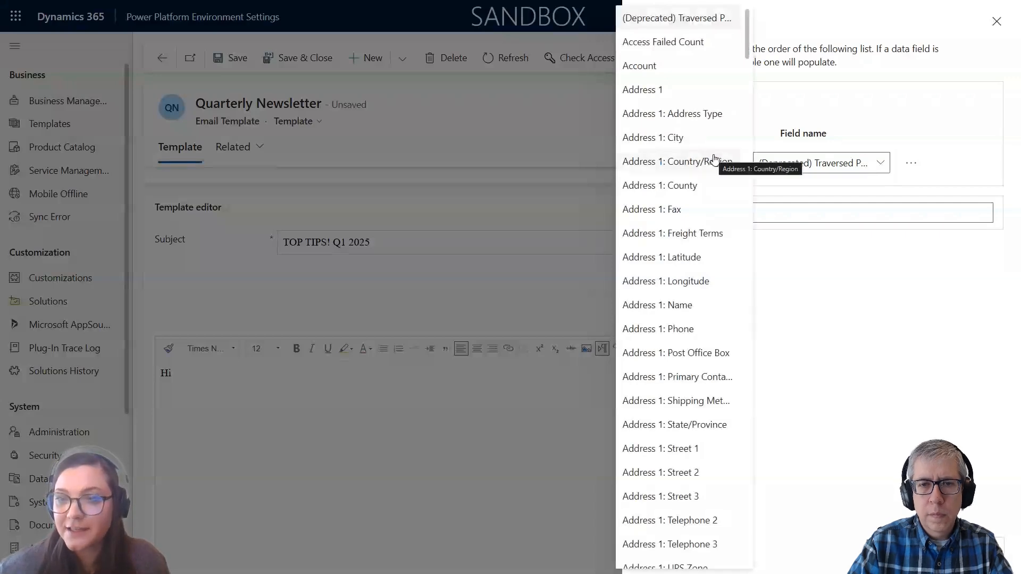
pyautogui.scroll(-1, 702, 220)
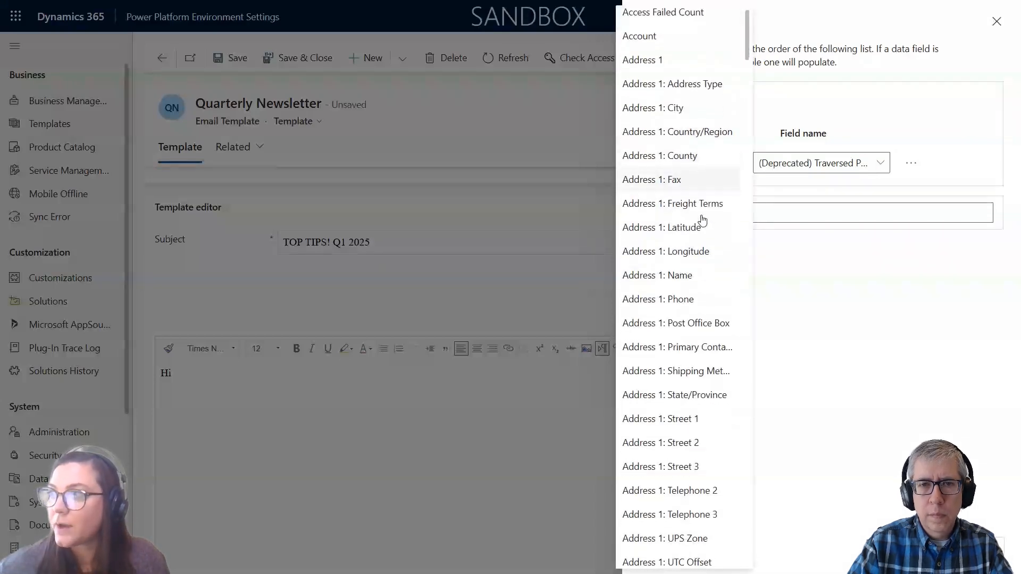
pyautogui.scroll(-3, 702, 219)
pyautogui.scroll(-10, 700, 226)
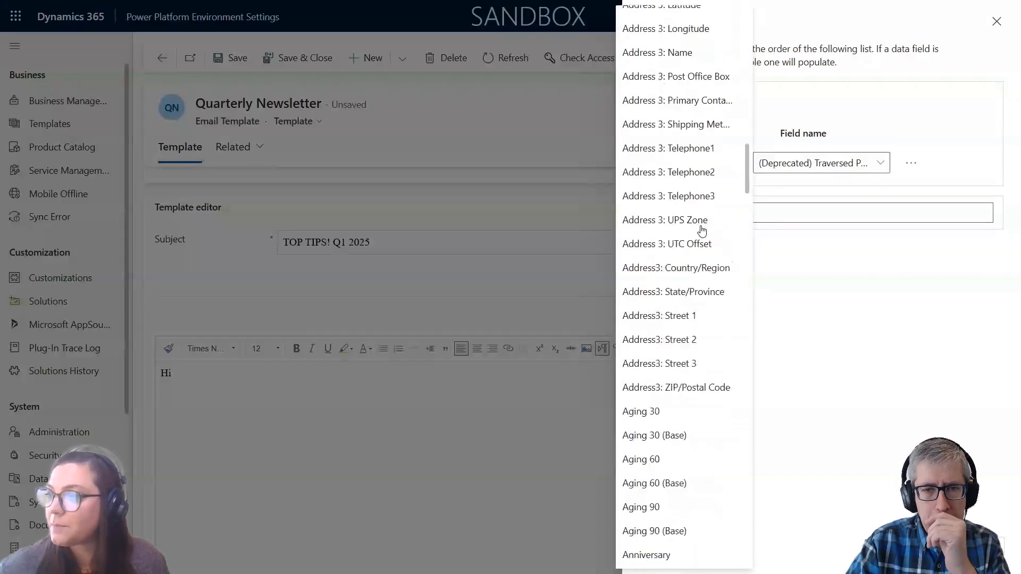
pyautogui.scroll(-10, 702, 230)
pyautogui.scroll(-7, 702, 230)
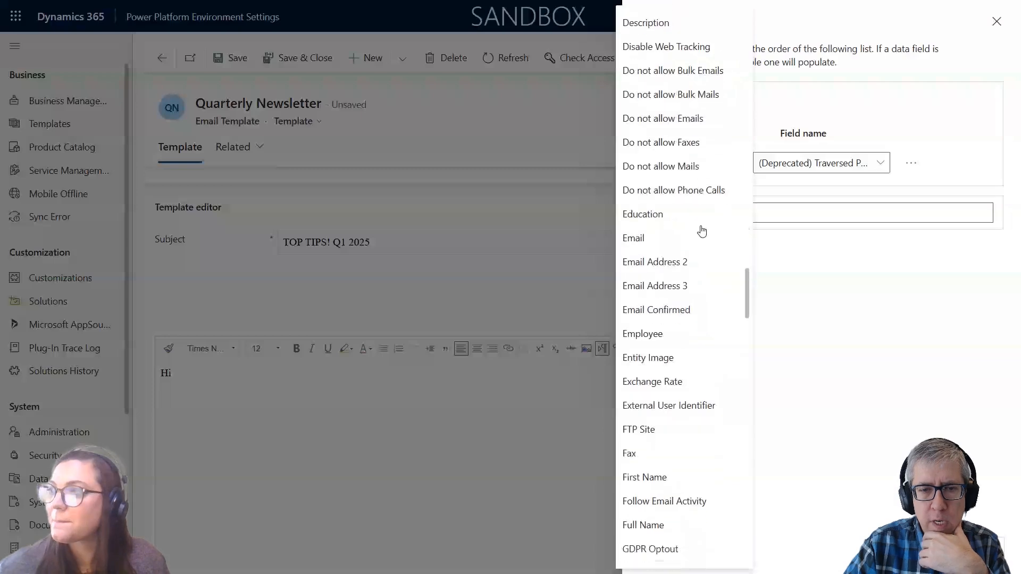
pyautogui.scroll(-4, 702, 230)
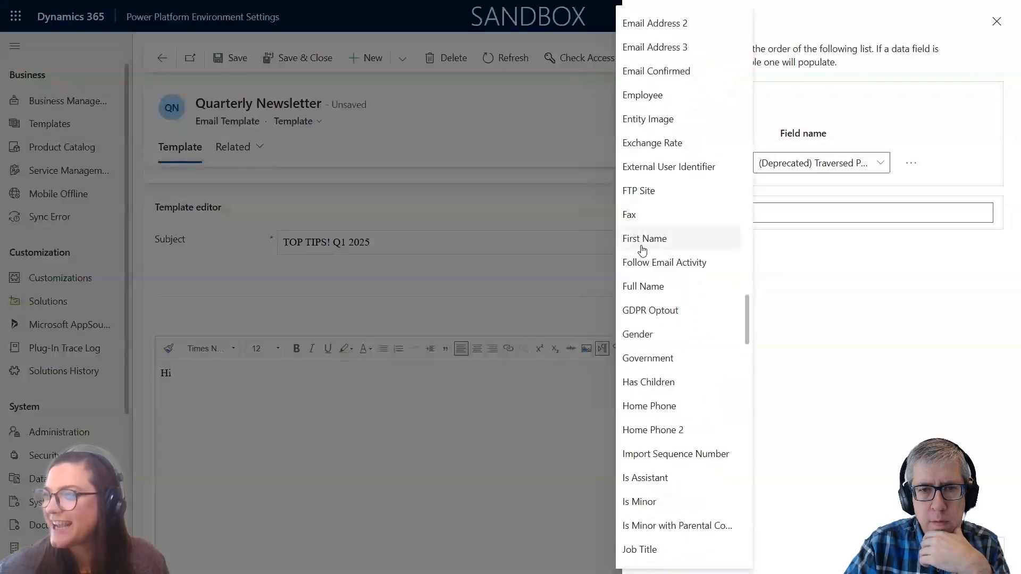
pyautogui.click(669, 240)
# - Set the dynamic text's default to "Buddy!" and insert it into the email body
pyautogui.click(773, 215)
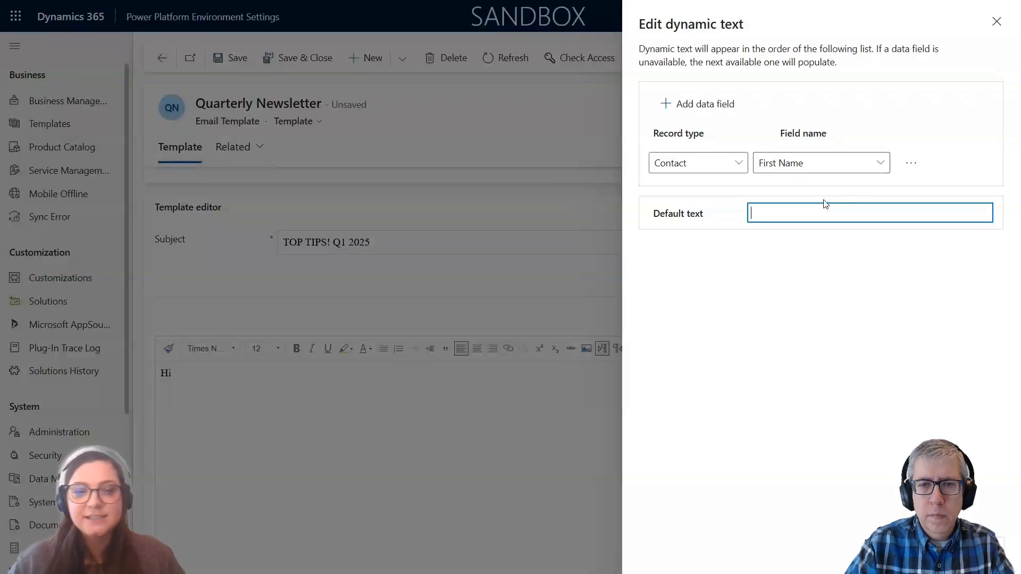
pyautogui.write('B')
pyautogui.press('BackSpace')
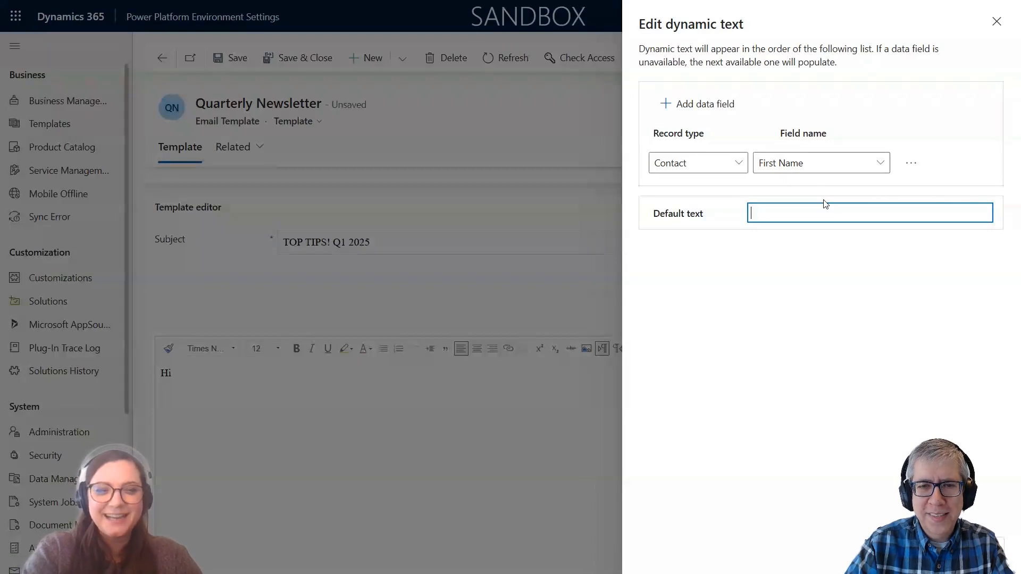
pyautogui.write('Buddy!')
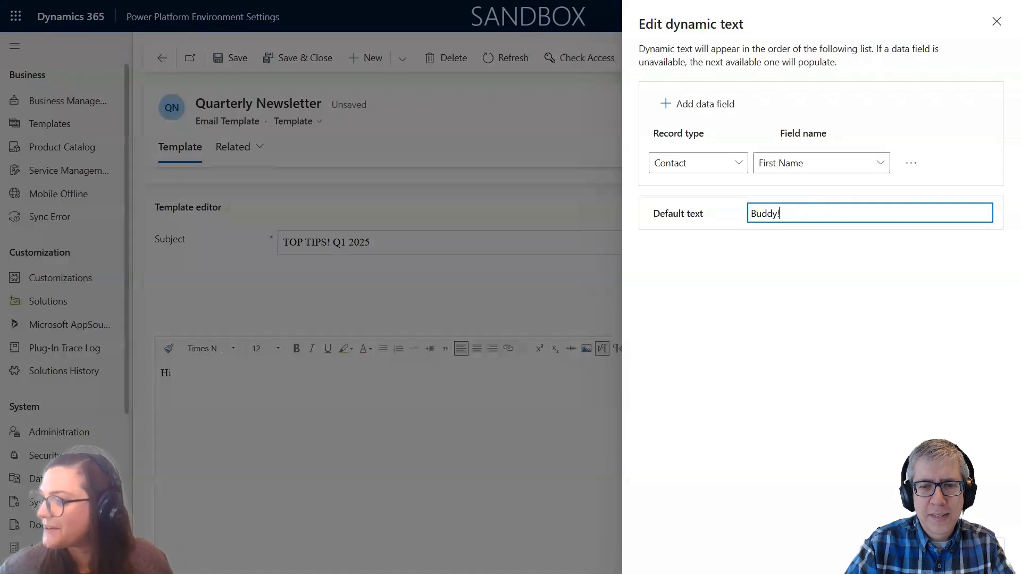
pyautogui.click(925, 548)
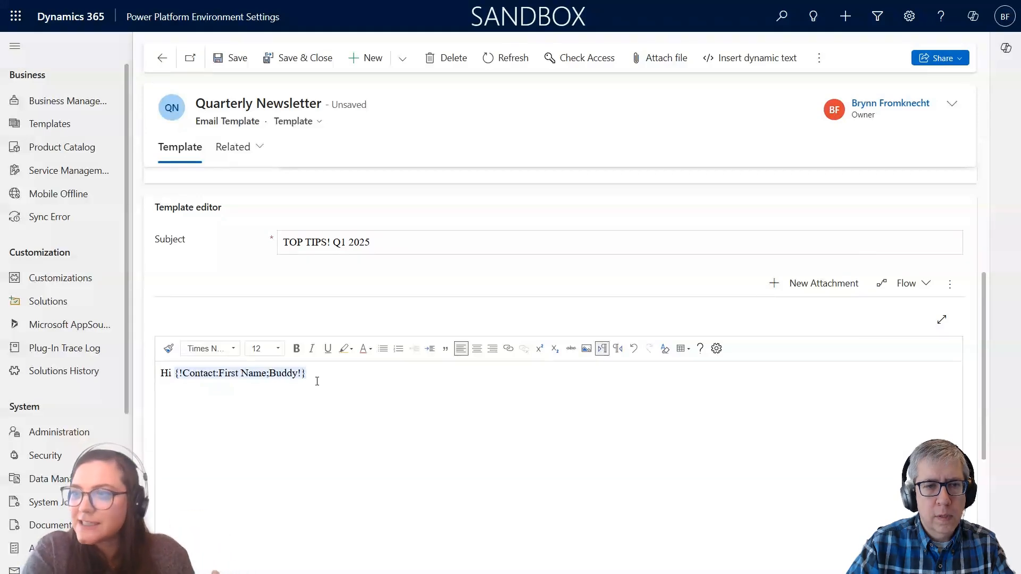
# - End the greeting with a comma, start a new paragraph below it, and save the template
pyautogui.write(',')
pyautogui.press('Return')
pyautogui.press('Return')
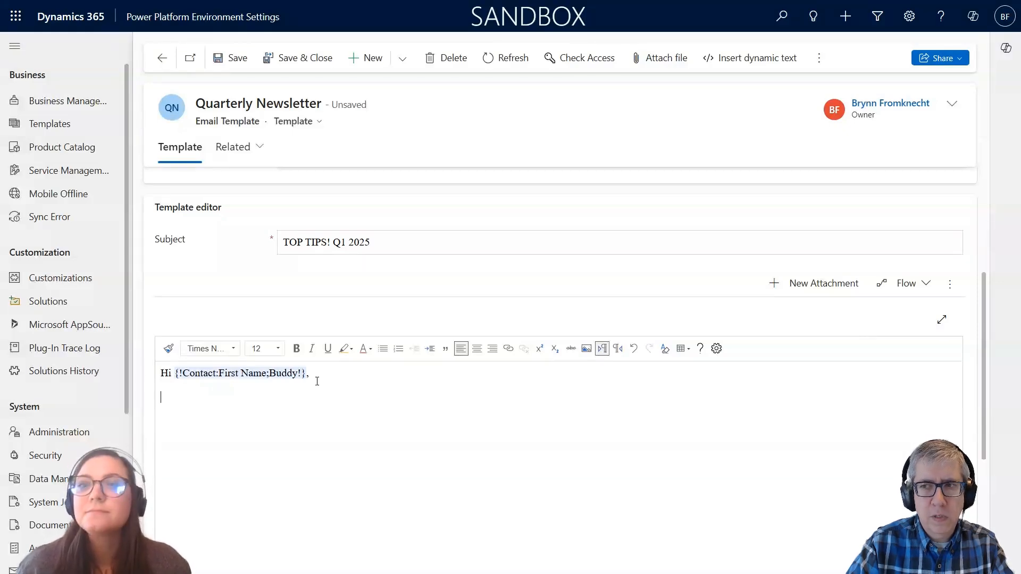
pyautogui.press('Return')
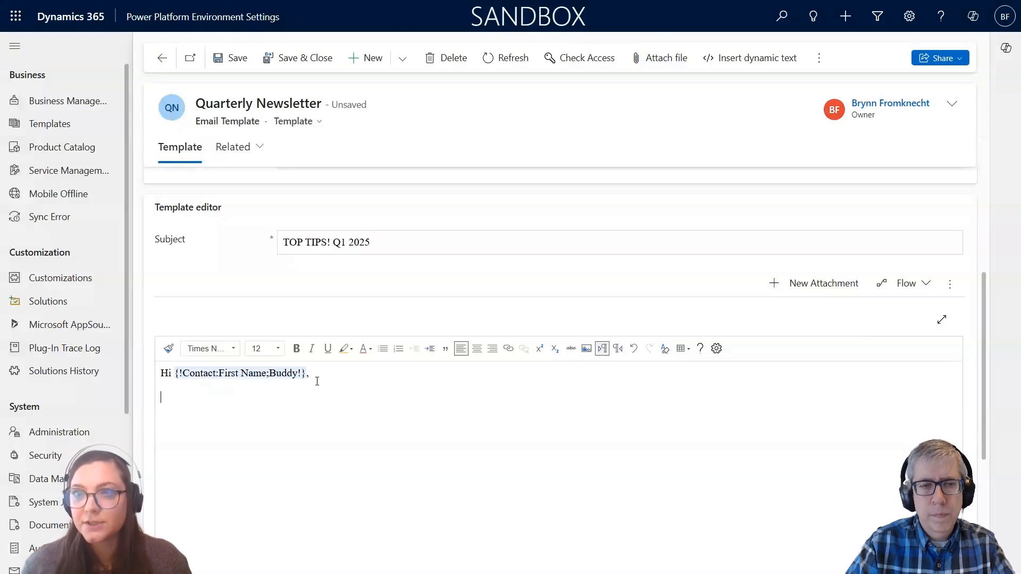
pyautogui.hotkey('ctrl', 's')
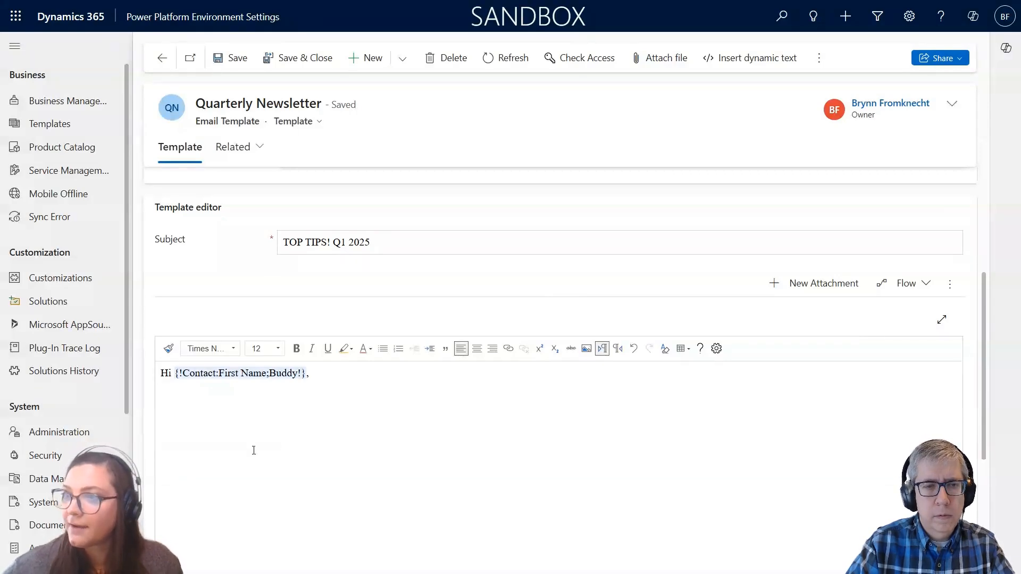
# - Add the line "Thanks for subscribing!" below the greeting in the email body, and save and close the template
pyautogui.click(186, 408)
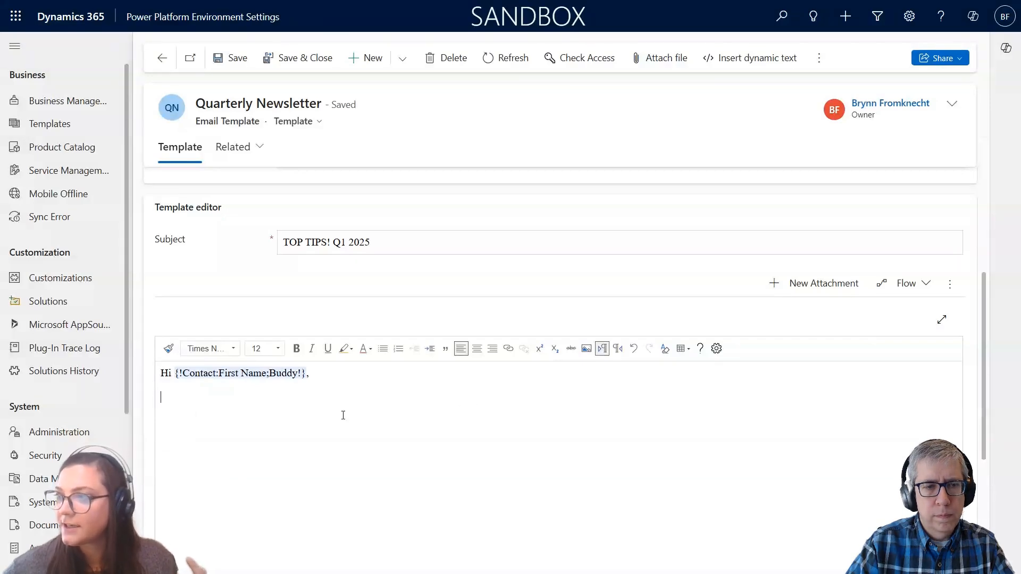
pyautogui.scroll(-1, 244, 404)
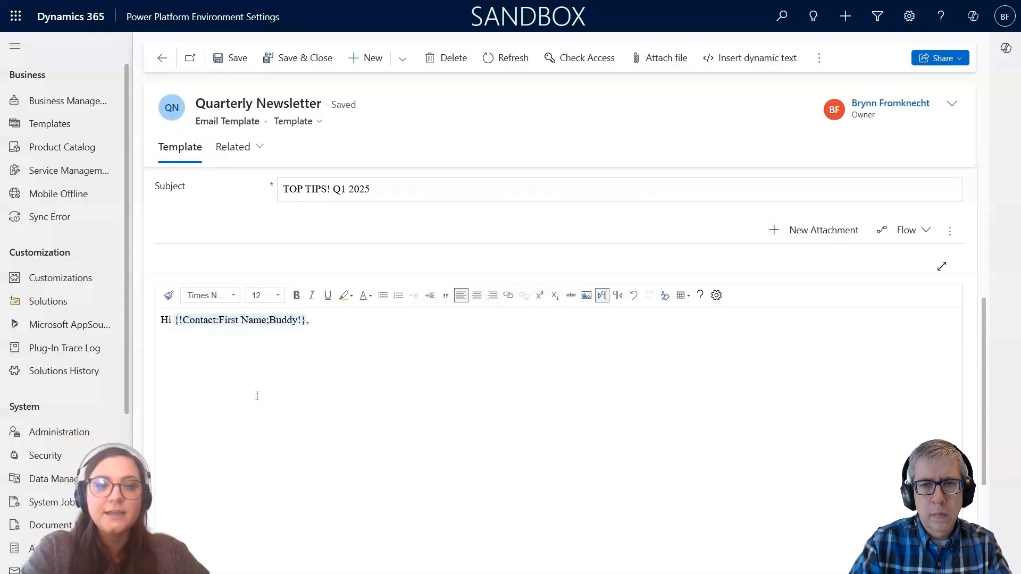
pyautogui.write('Thanks for s')
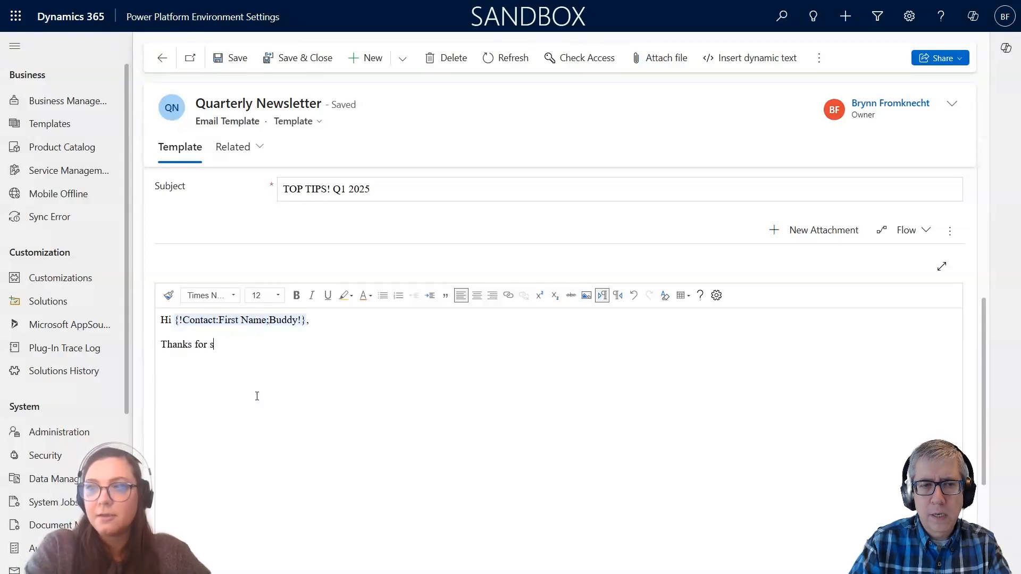
pyautogui.write('ubscribin')
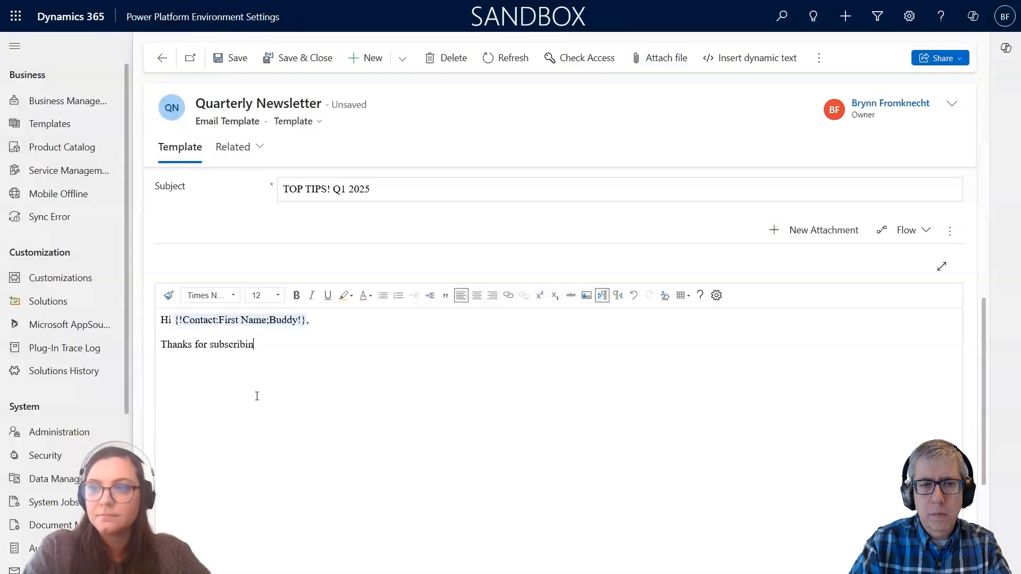
pyautogui.write('g!')
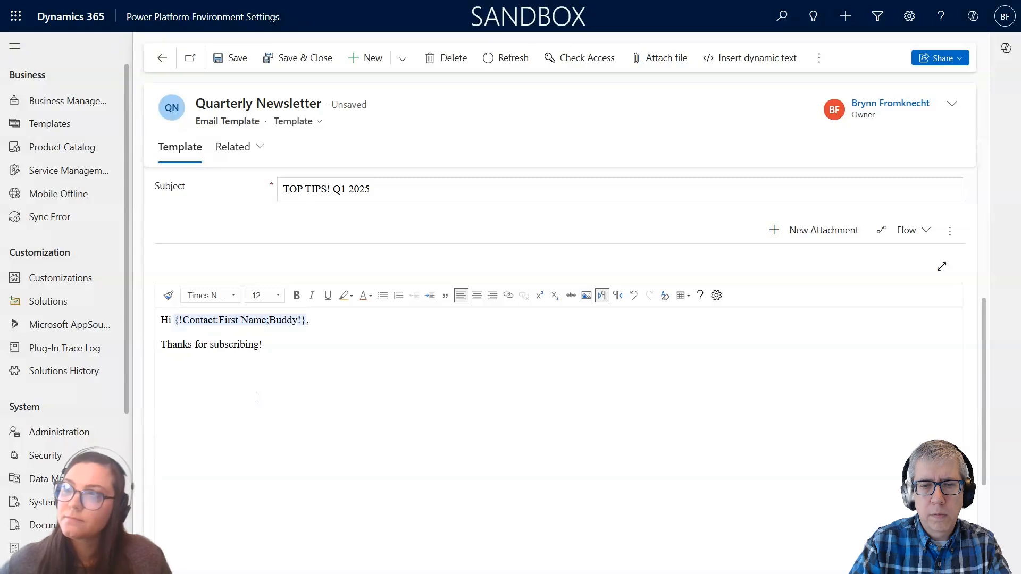
pyautogui.click(308, 61)
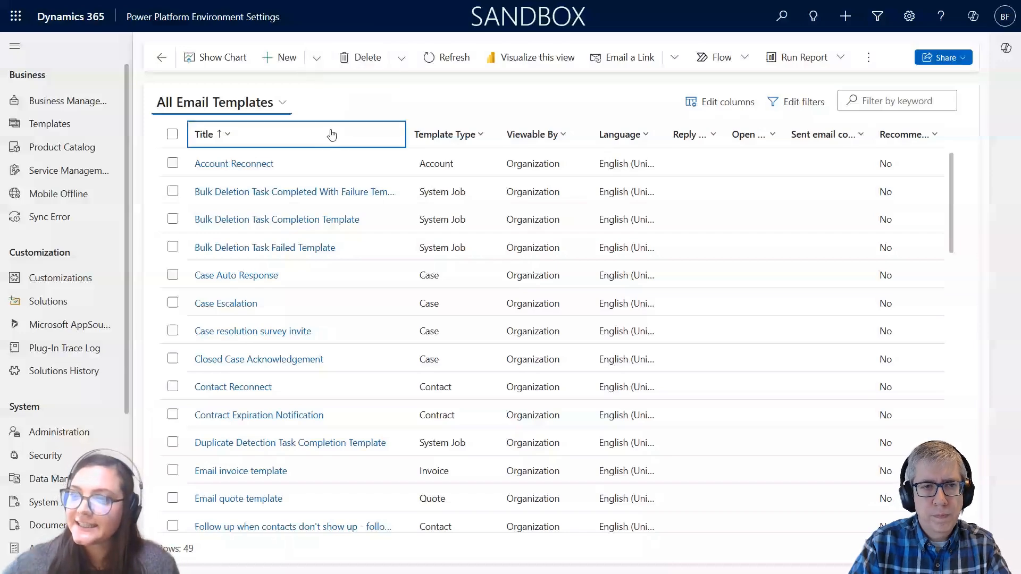
# - Open the existing Newsletter template from the email templates list and examine the HTML, images and greeting in its body
pyautogui.scroll(-1, 312, 221)
pyautogui.scroll(-6, 313, 224)
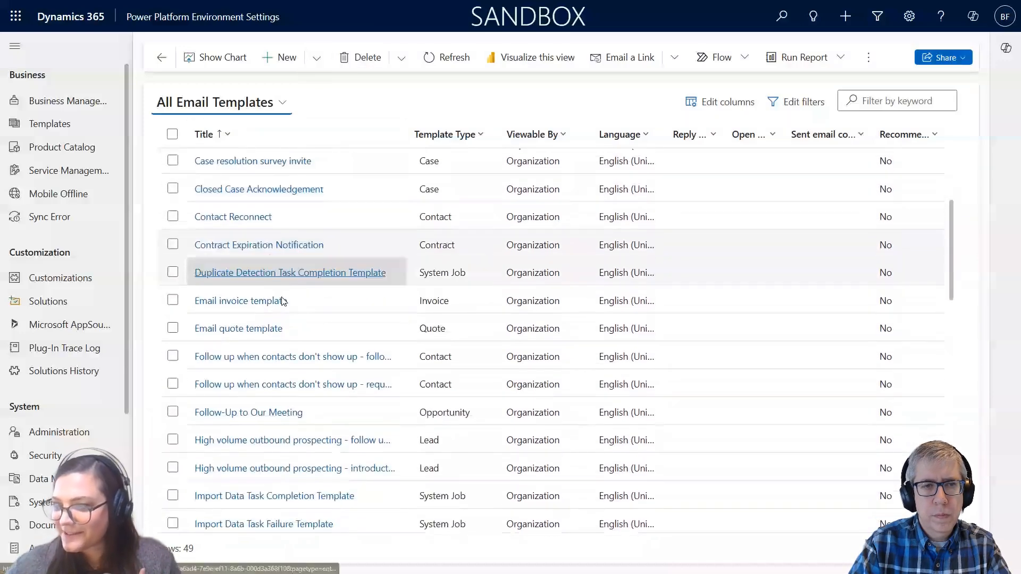
pyautogui.scroll(-6, 273, 336)
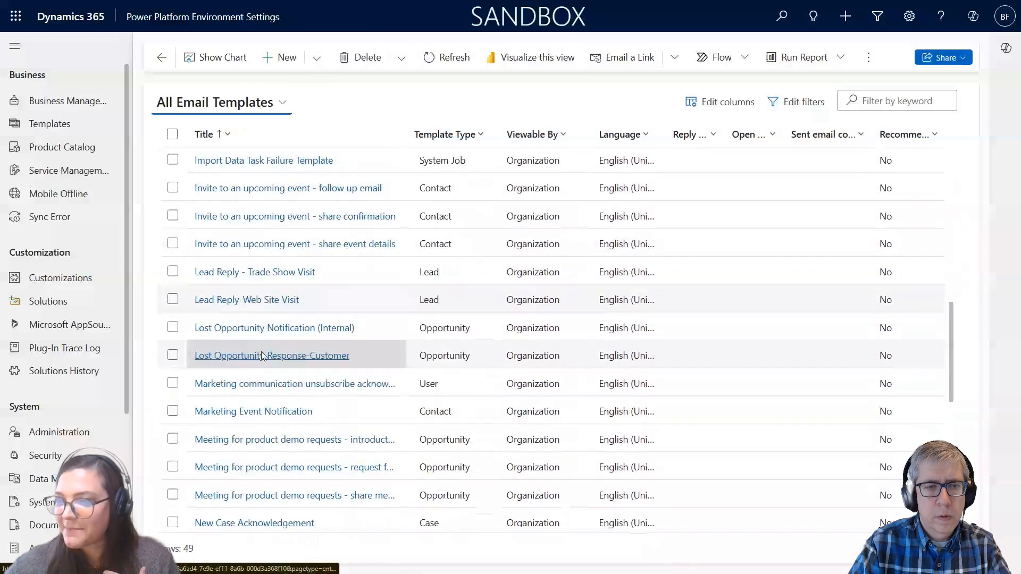
pyautogui.click(229, 425)
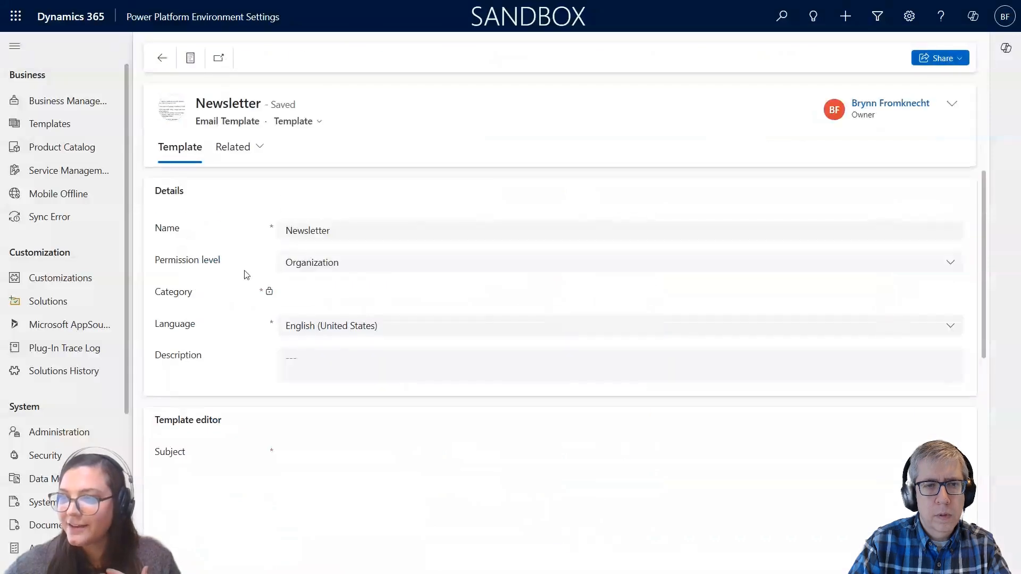
pyautogui.scroll(-3, 244, 278)
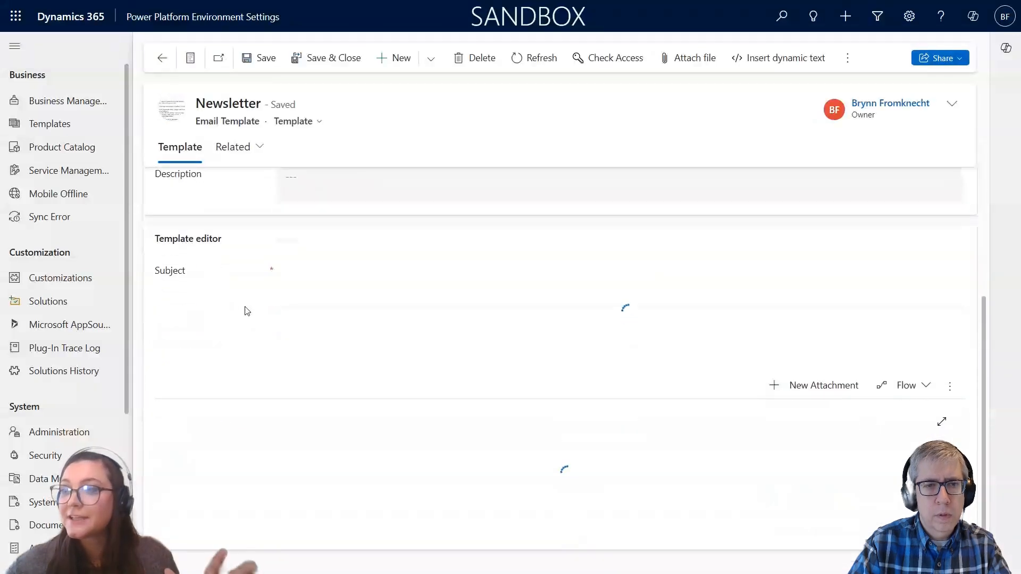
pyautogui.scroll(-8, 246, 312)
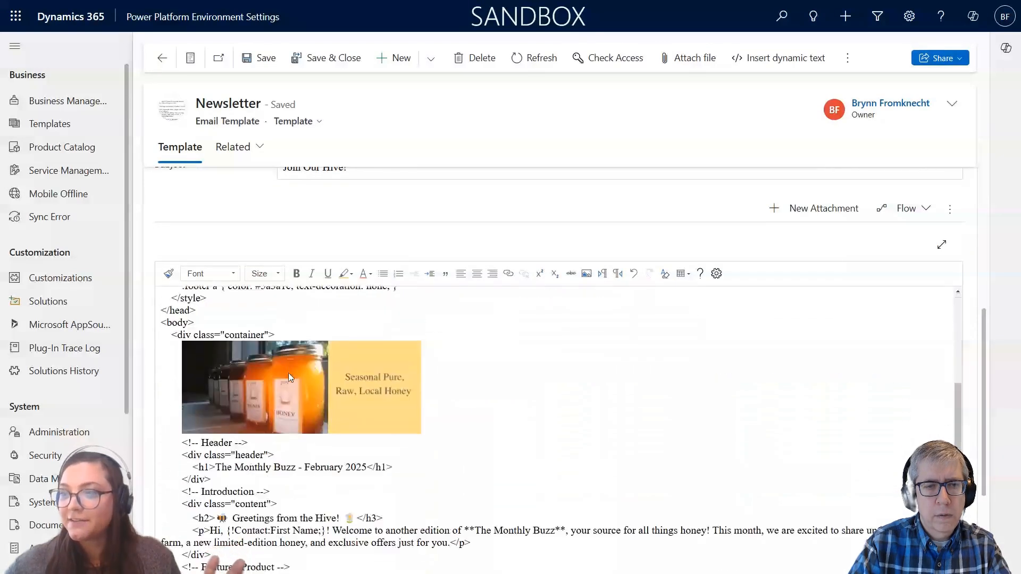
pyautogui.scroll(-6, 290, 377)
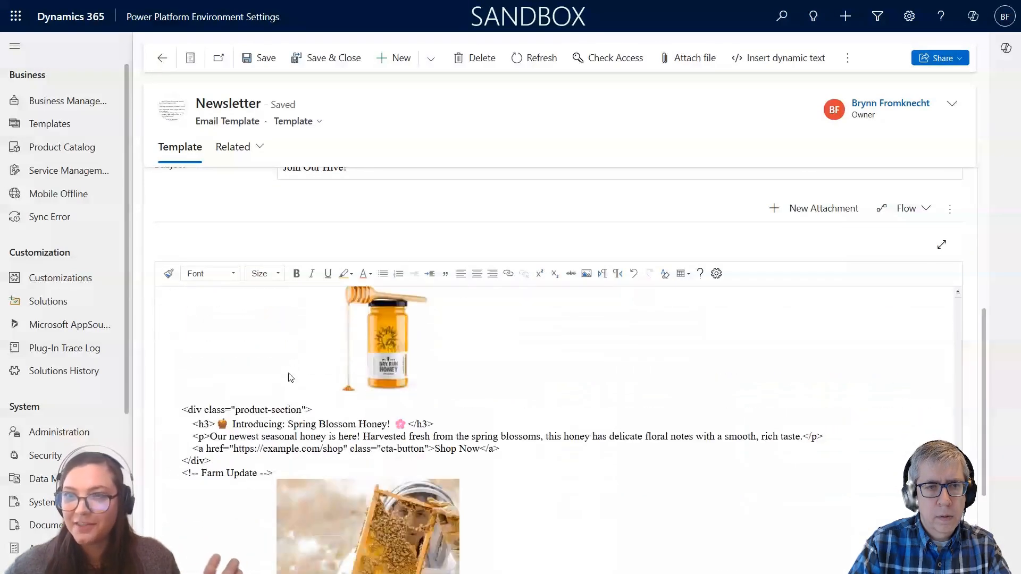
pyautogui.scroll(-1, 290, 377)
pyautogui.scroll(6, 290, 373)
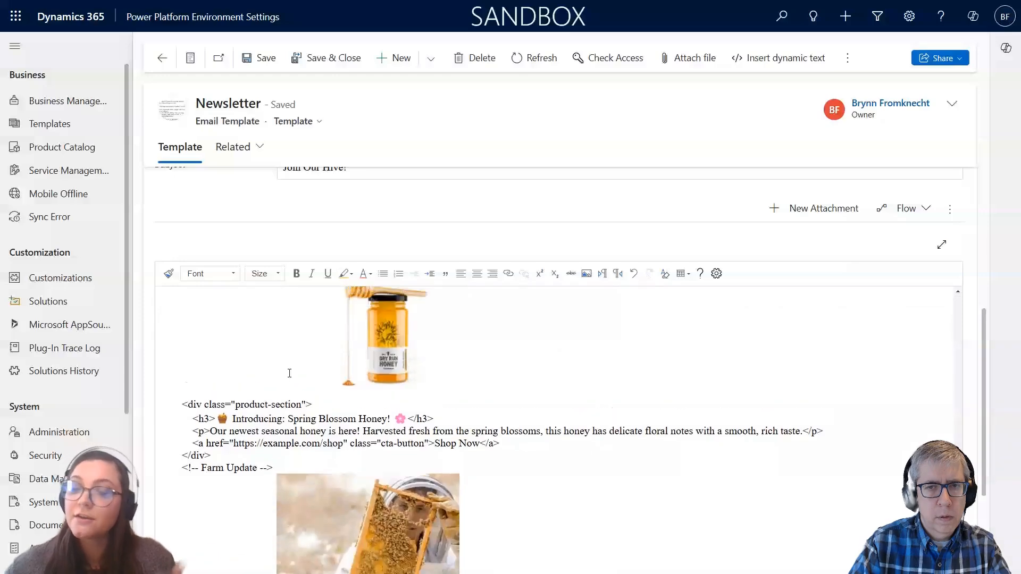
pyautogui.scroll(10, 290, 373)
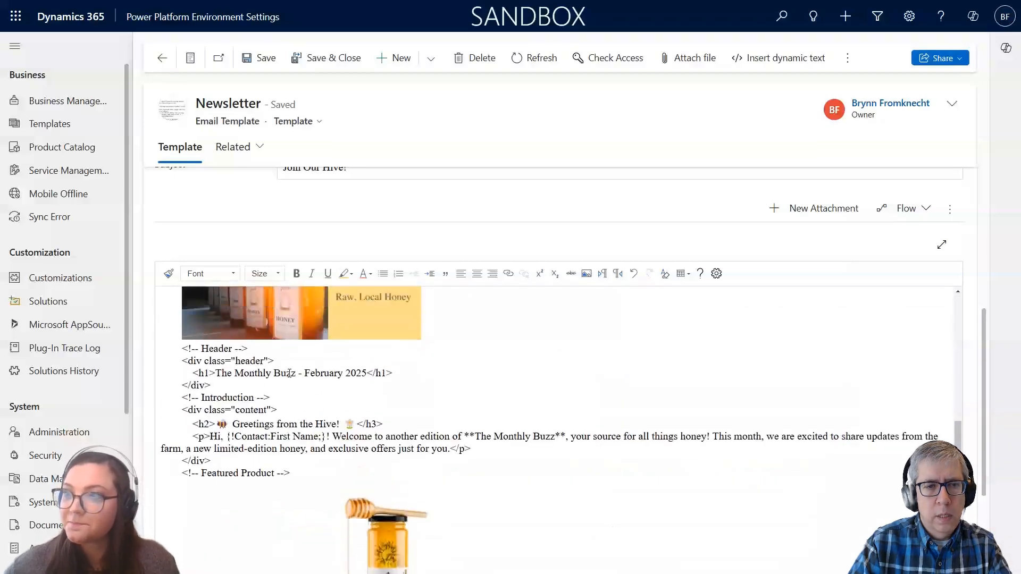
pyautogui.scroll(1, 303, 312)
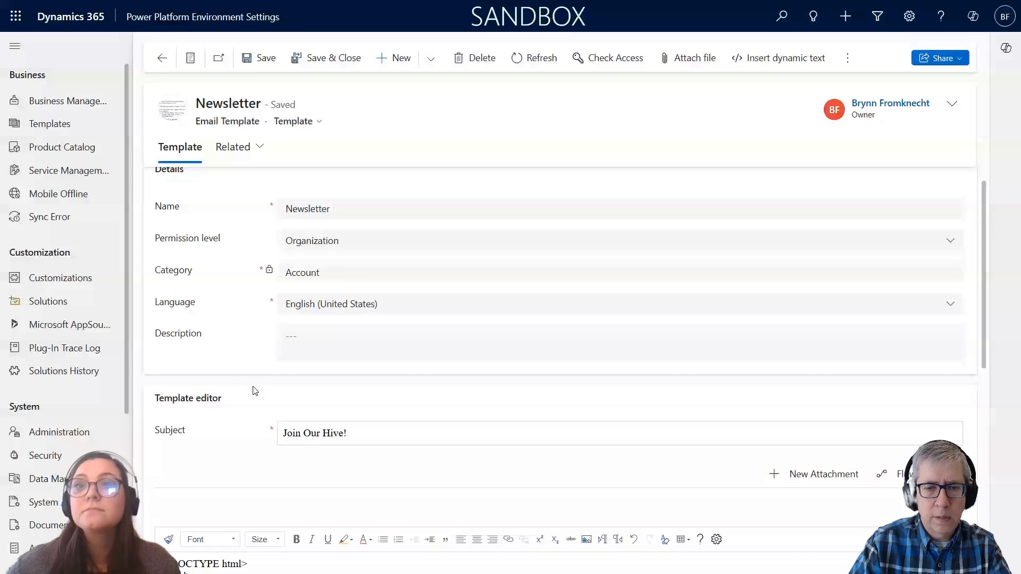
# - Remove the Contact First Name dynamic text from the greeting in the Newsletter body's introduction paragraph
pyautogui.scroll(-6, 253, 391)
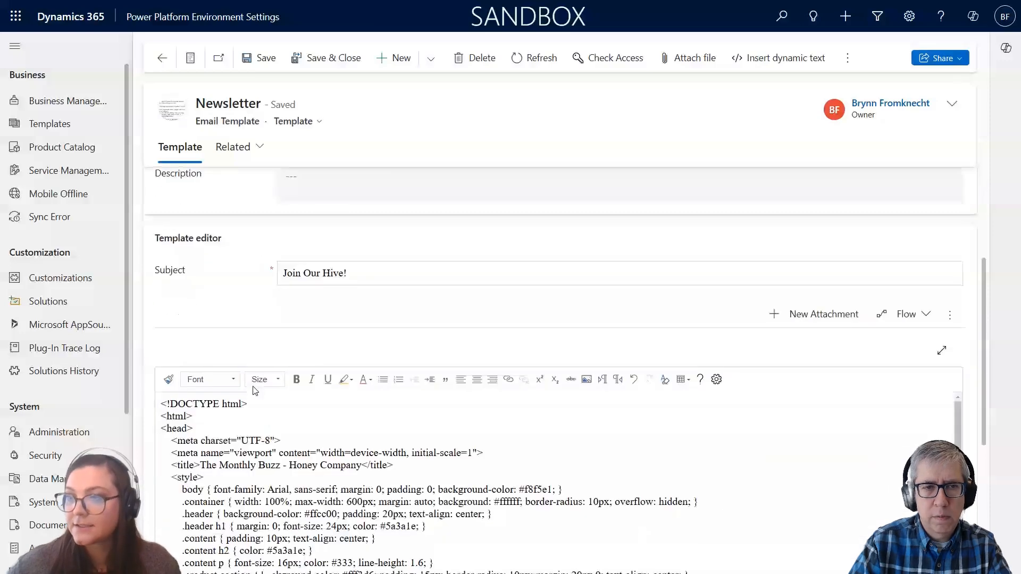
pyautogui.scroll(-4, 253, 391)
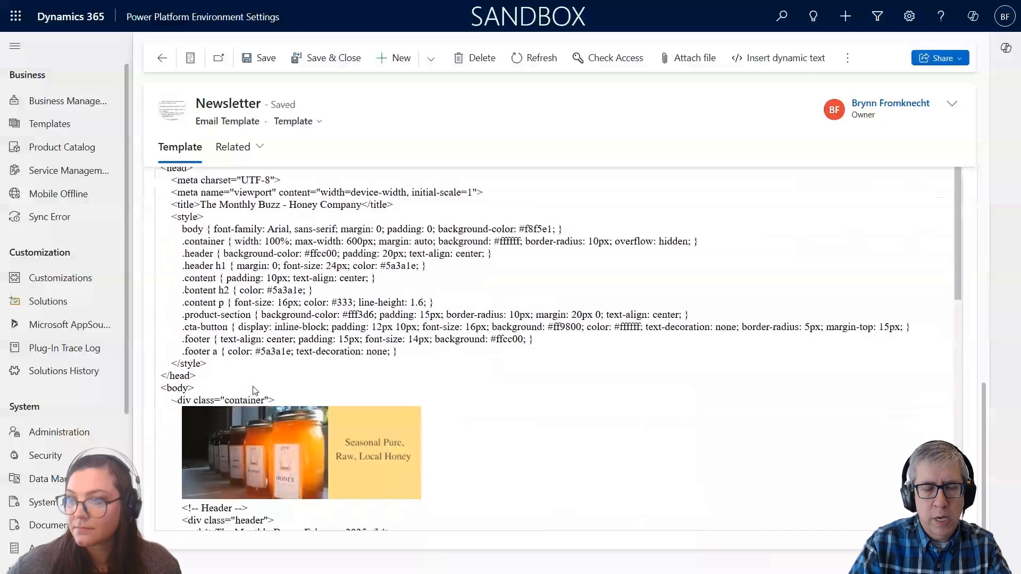
pyautogui.scroll(-2, 254, 387)
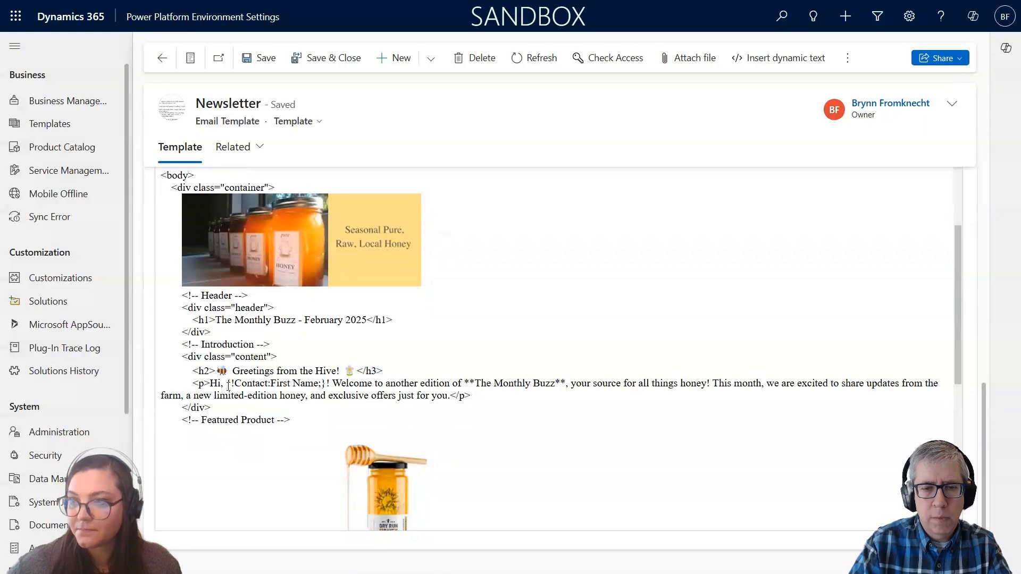
pyautogui.moveTo(227, 384); pyautogui.dragTo(327, 383)
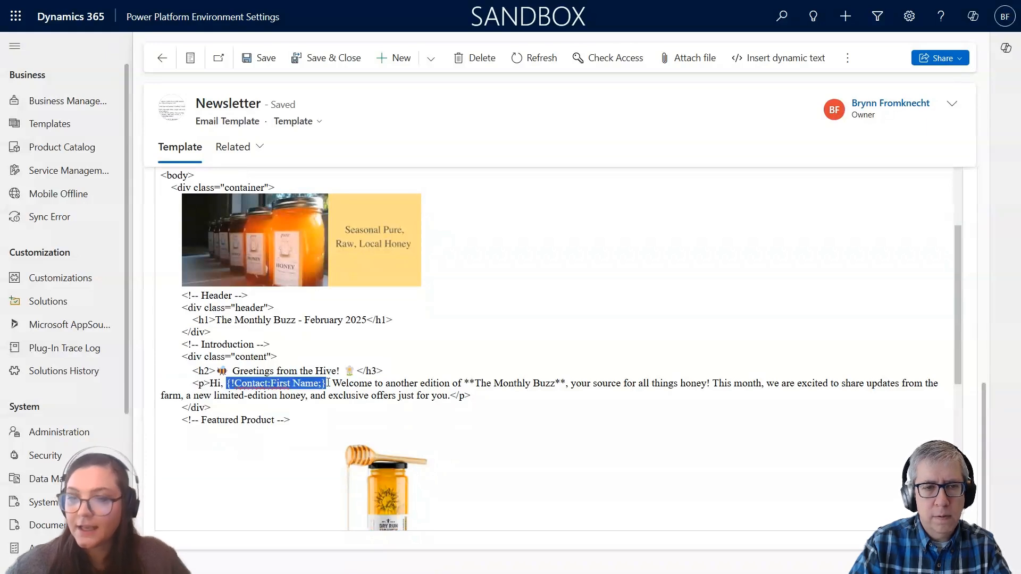
pyautogui.press('Delete')
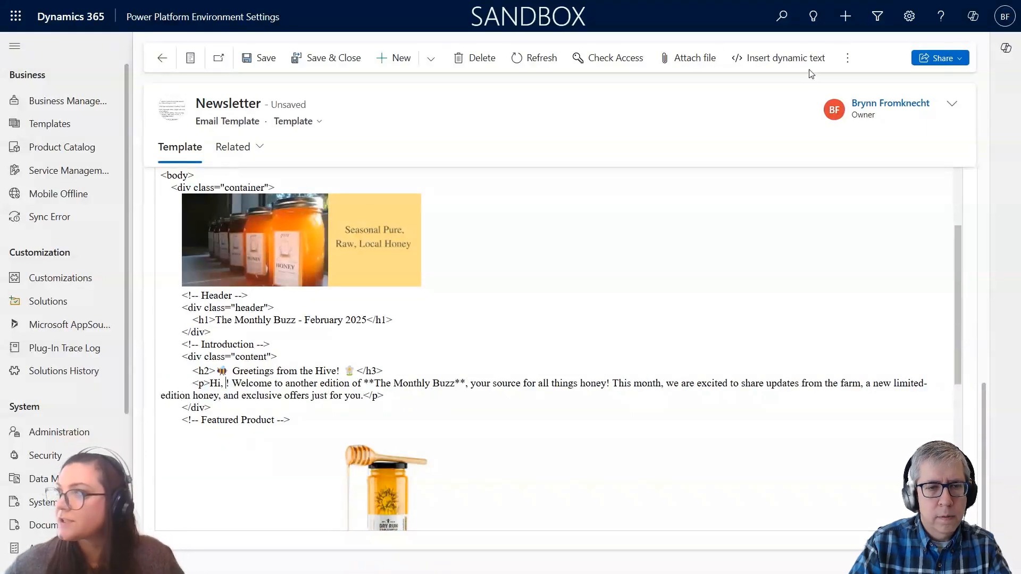
# - Set up new dynamic text for the introduction greeting using the Contact record type and its First Name field
pyautogui.click(800, 58)
pyautogui.click(716, 167)
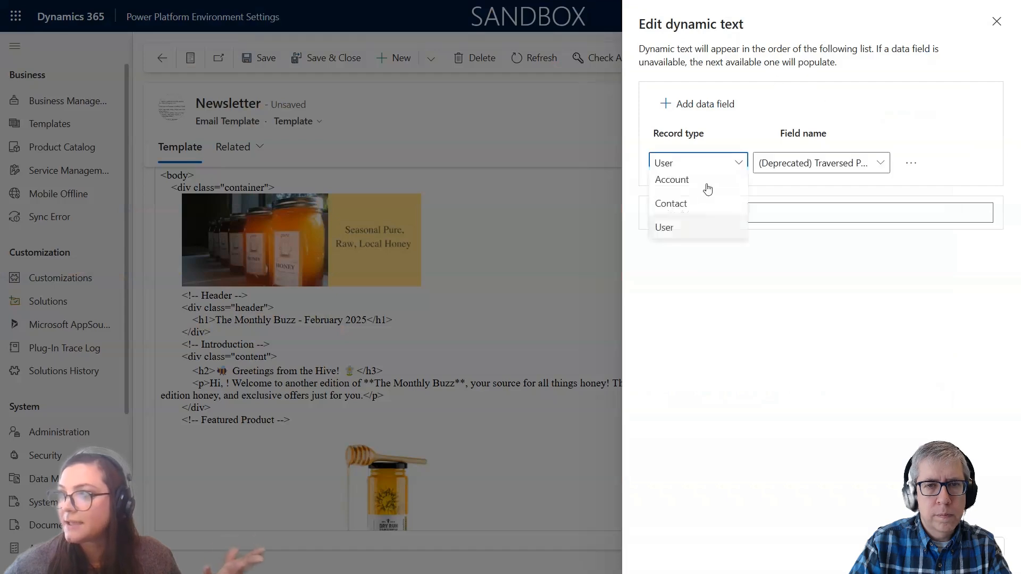
pyautogui.press('Escape')
pyautogui.click(788, 165)
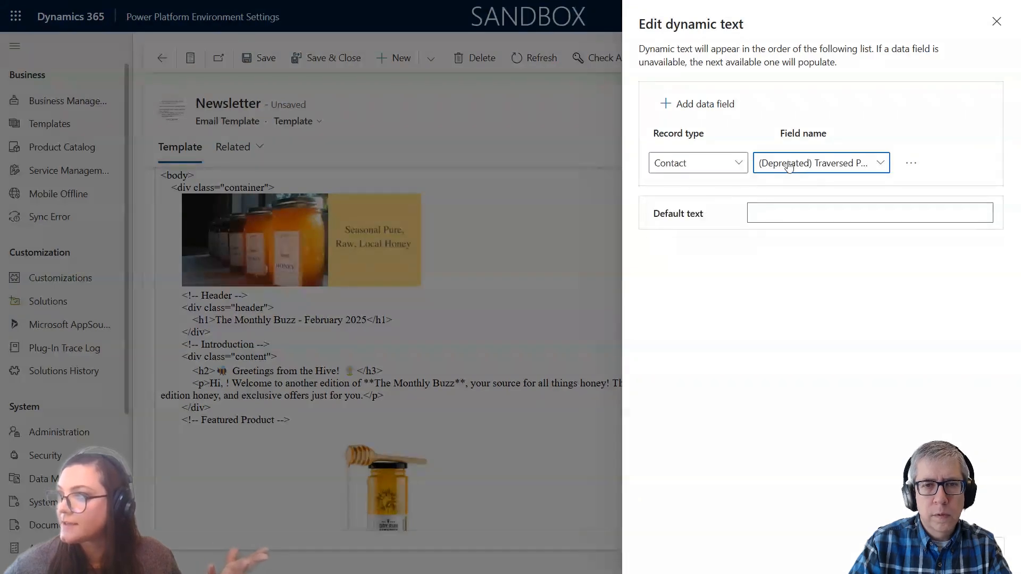
pyautogui.click(796, 176)
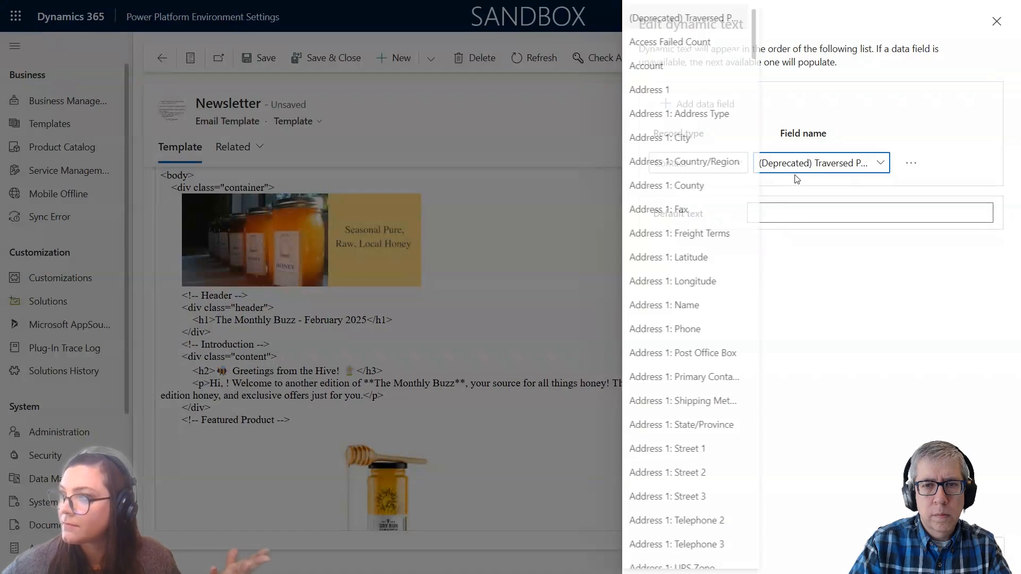
pyautogui.scroll(-20, 669, 468)
pyautogui.scroll(-19, 669, 468)
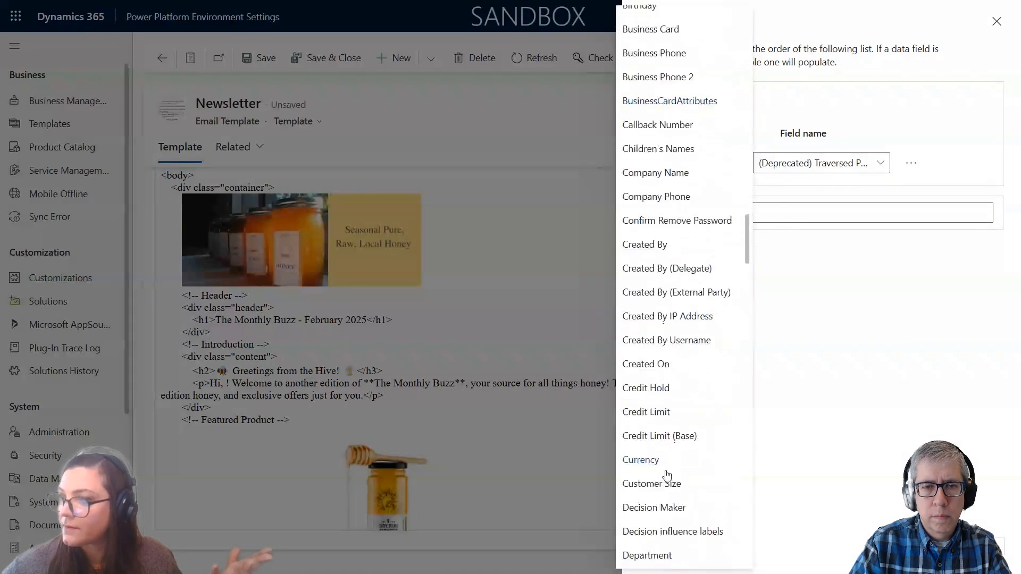
pyautogui.click(665, 407)
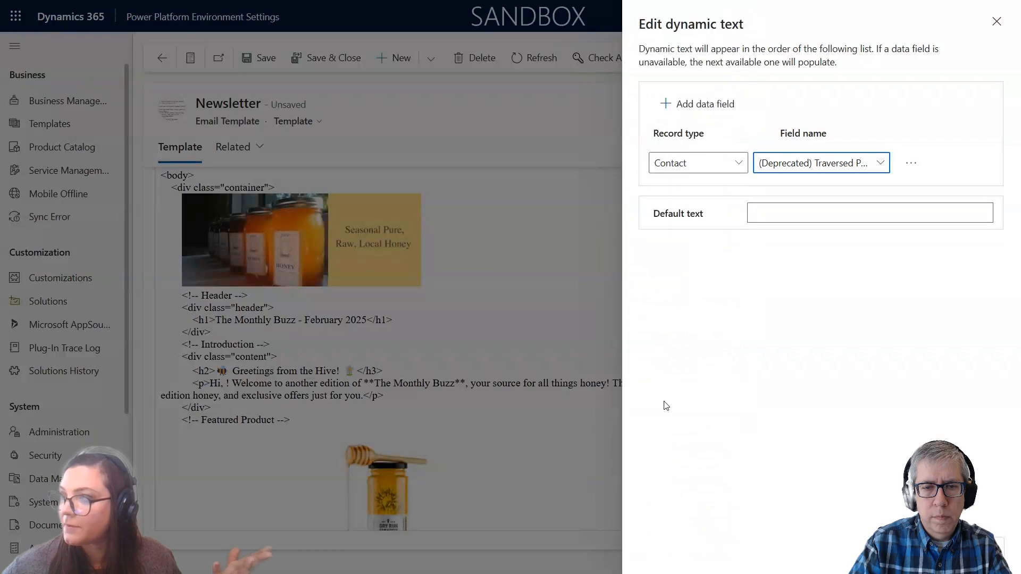
# - Set the dynamic text's default to "Buddy!", insert it into the greeting, and save and close the Newsletter template
pyautogui.click(788, 213)
pyautogui.write('Buddy!')
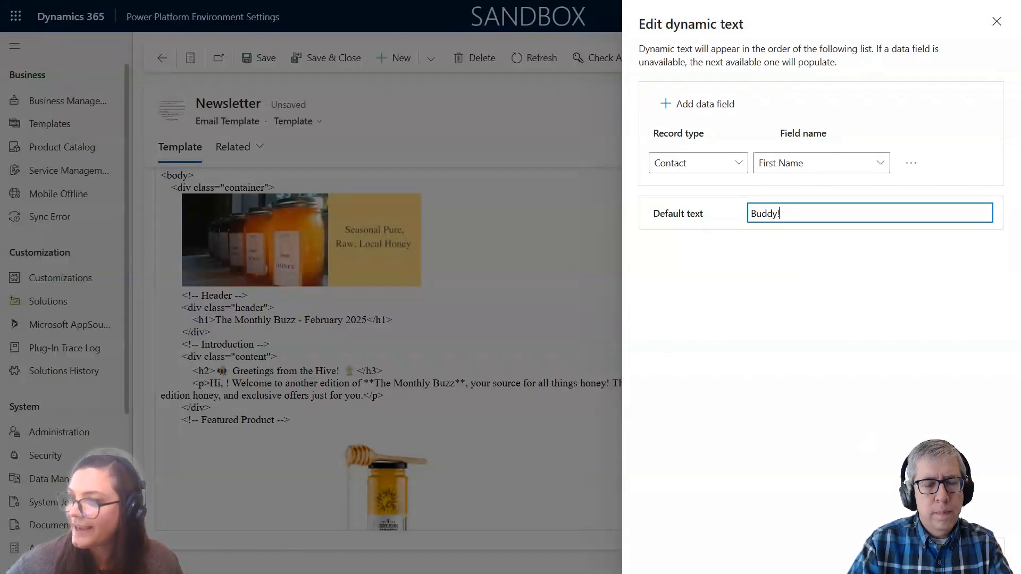
pyautogui.click(920, 547)
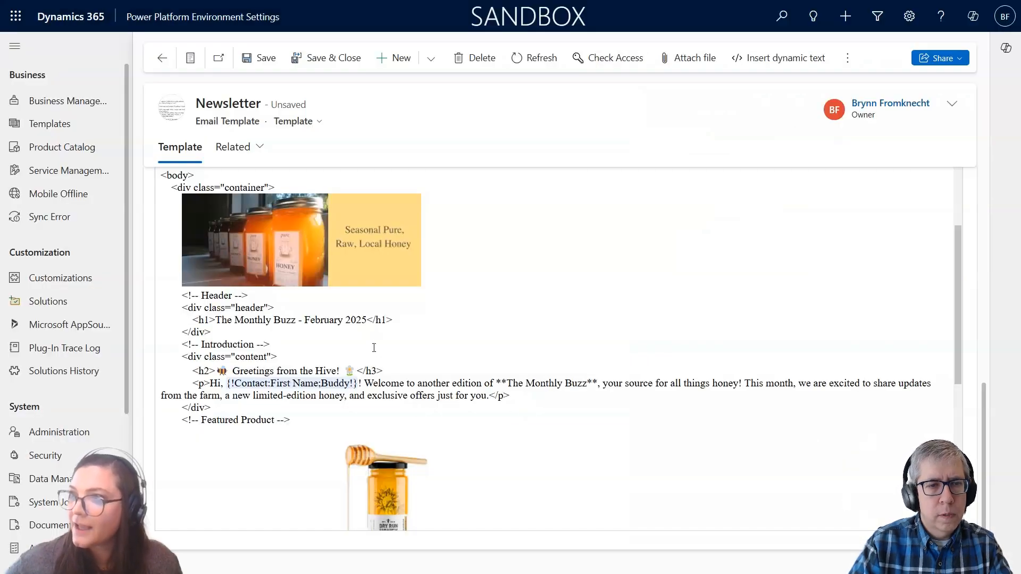
pyautogui.click(325, 67)
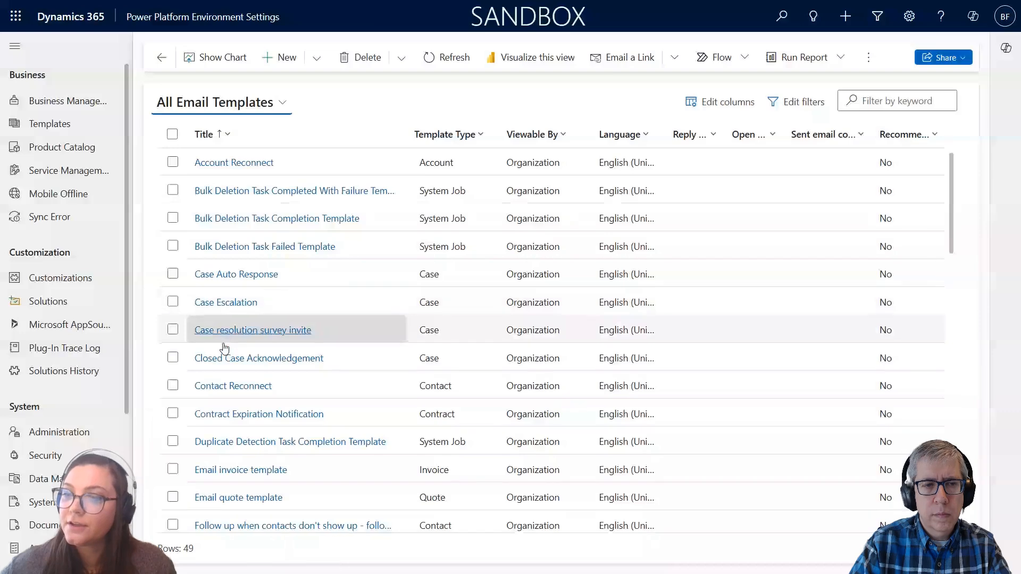
# - Reopen the Newsletter template and check its greeting's dynamic text and the additional commands offered for the template
pyautogui.scroll(-2, 226, 387)
pyautogui.scroll(-10, 226, 387)
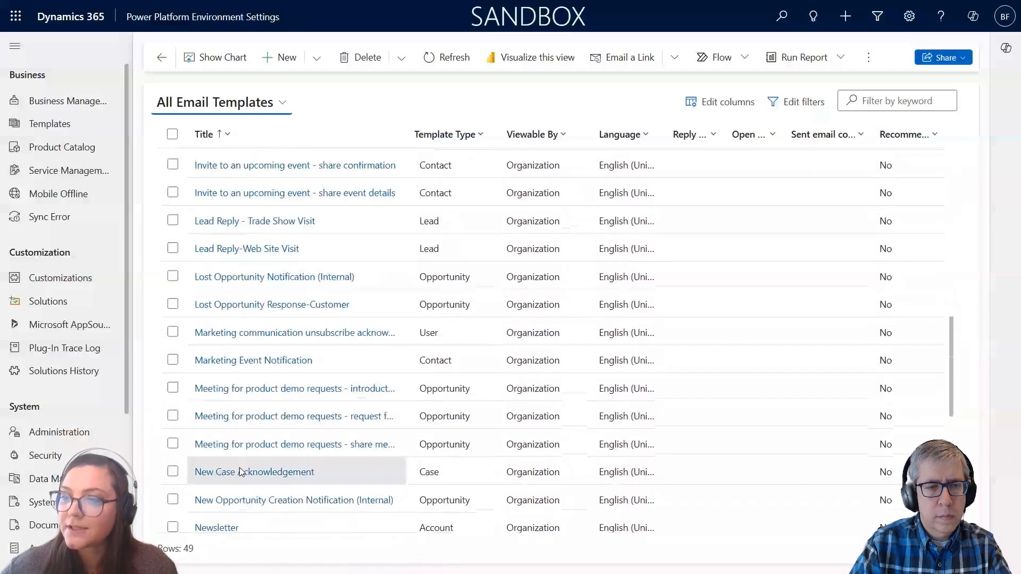
pyautogui.scroll(-1, 241, 475)
pyautogui.click(213, 420)
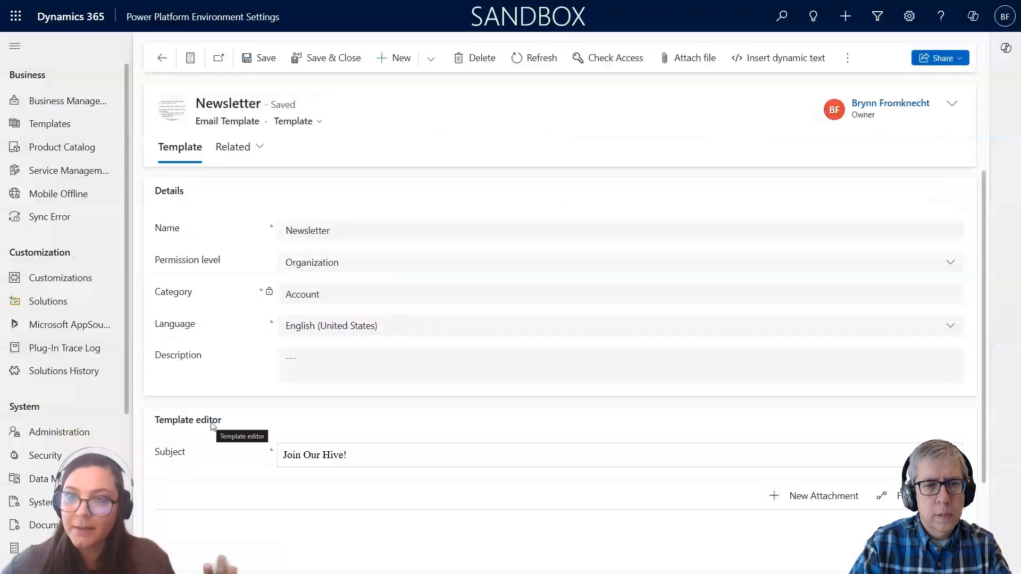
pyautogui.scroll(-5, 326, 494)
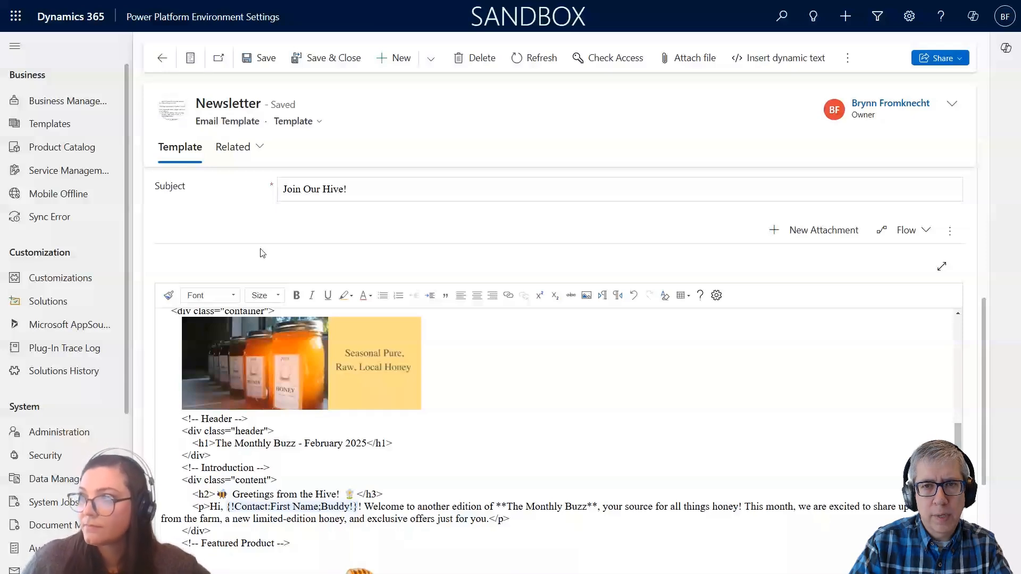
pyautogui.click(848, 57)
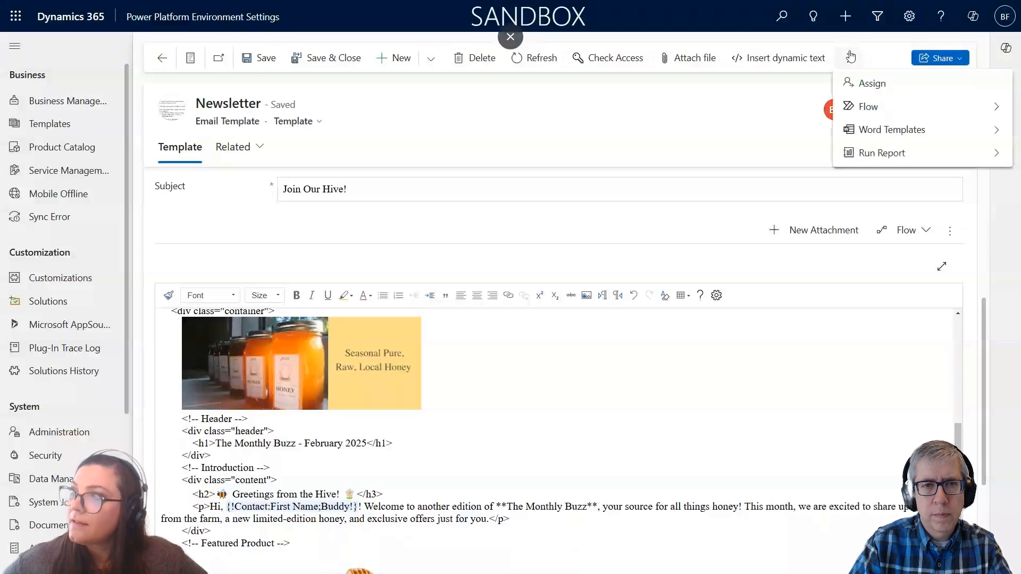
# - Return to the email templates list and check which commands are offered when the "Upcoming account renewal - follow up meeting" template is selected
pyautogui.click(162, 59)
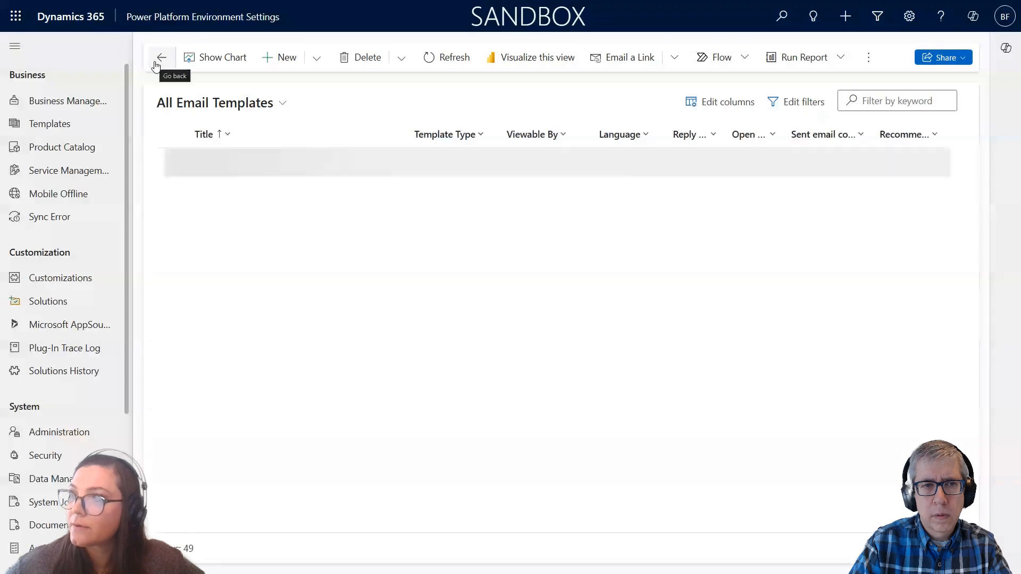
pyautogui.scroll(-1, 175, 351)
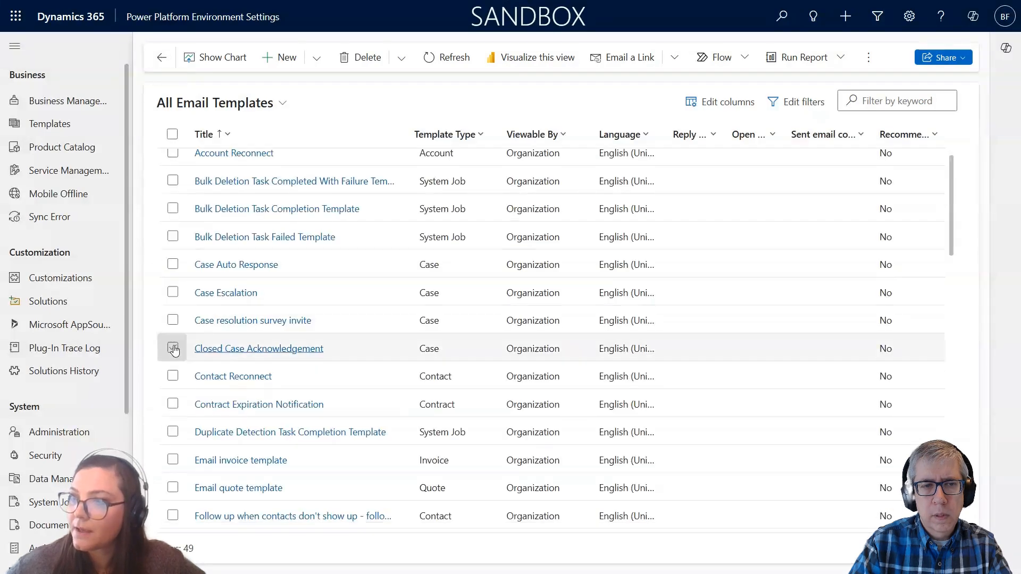
pyautogui.scroll(-5, 175, 351)
pyautogui.scroll(-4, 176, 356)
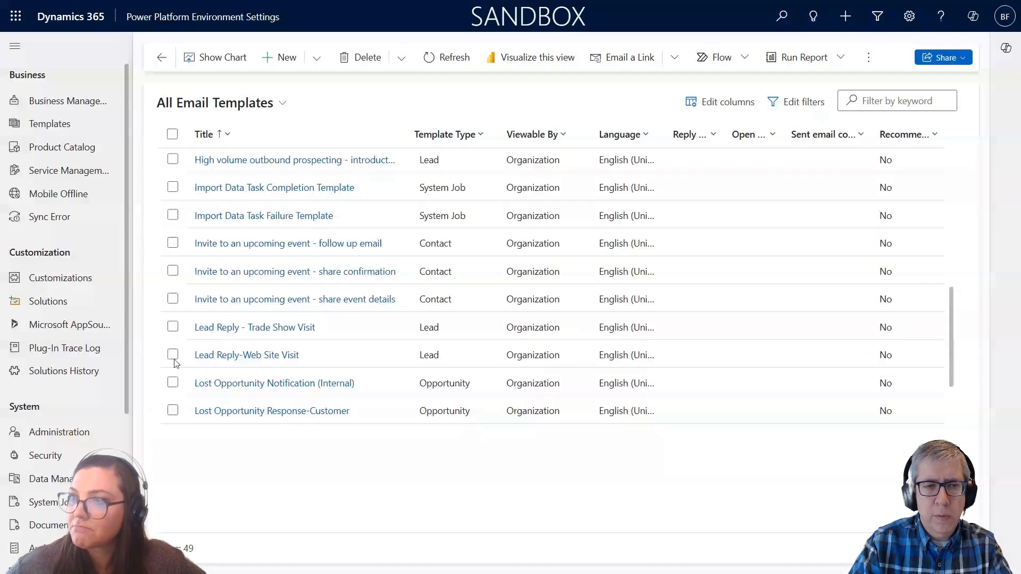
pyautogui.scroll(-8, 176, 364)
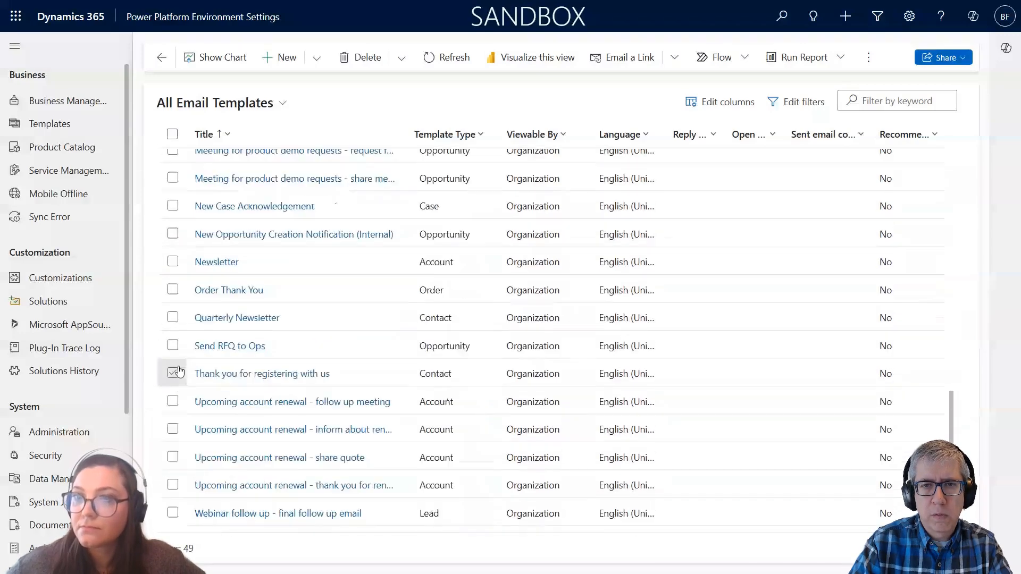
pyautogui.scroll(-1, 178, 370)
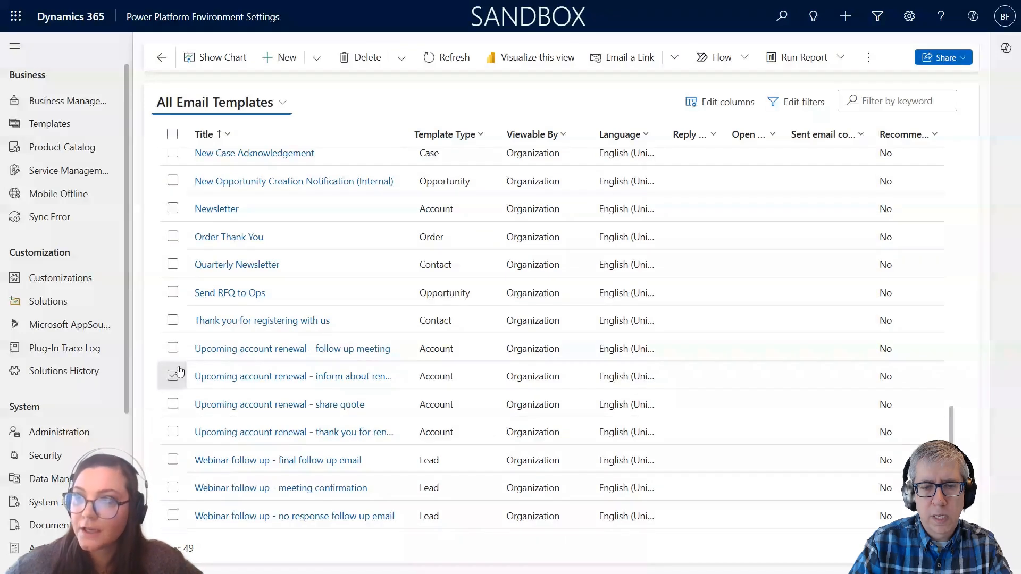
pyautogui.click(173, 350)
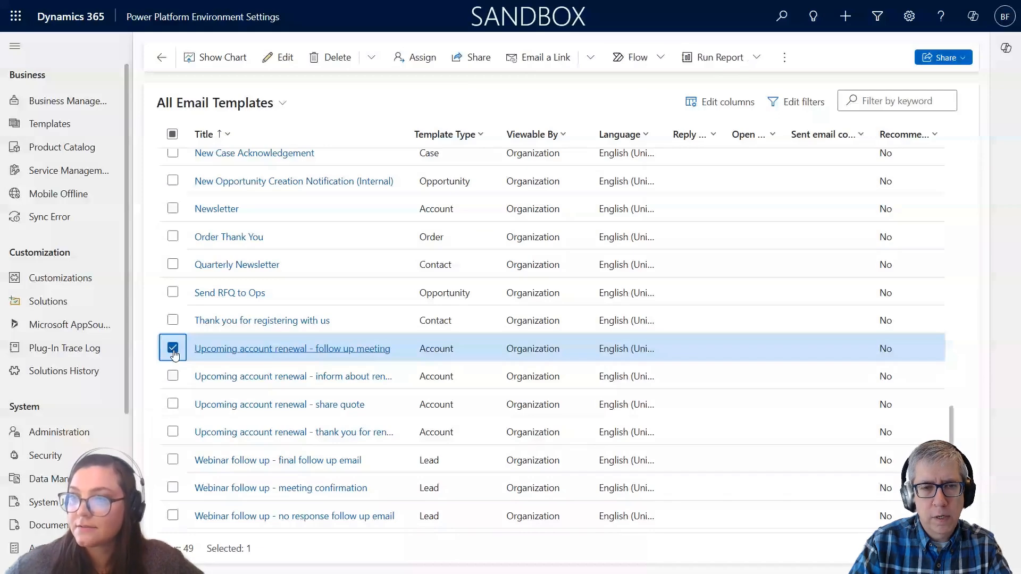
pyautogui.click(173, 351)
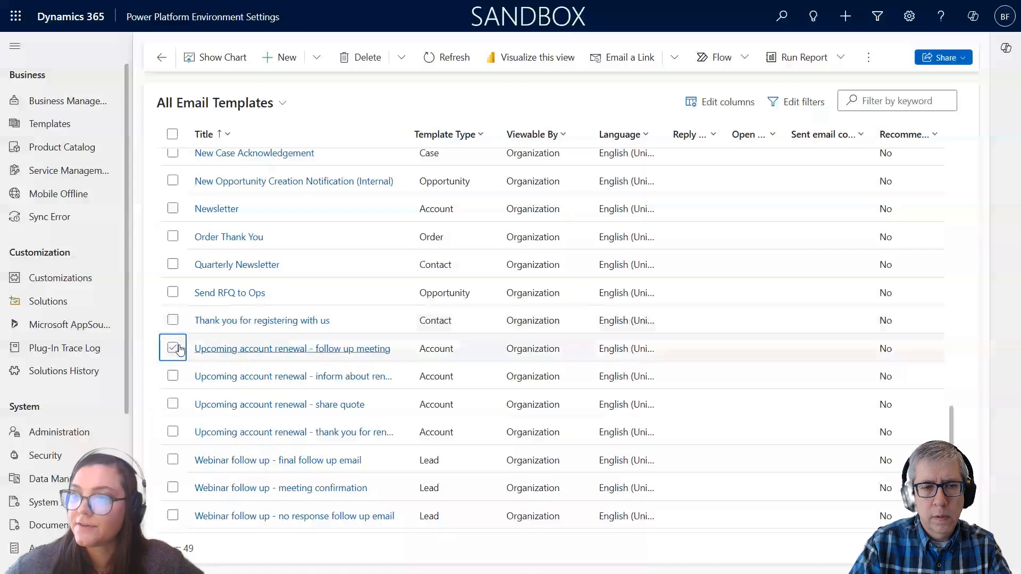
pyautogui.click(179, 349)
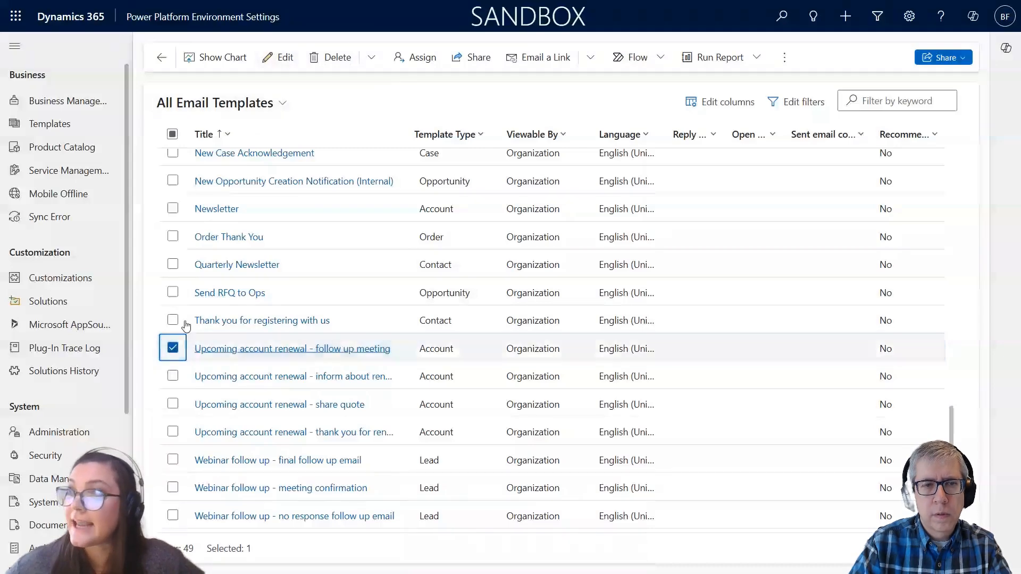
pyautogui.click(173, 349)
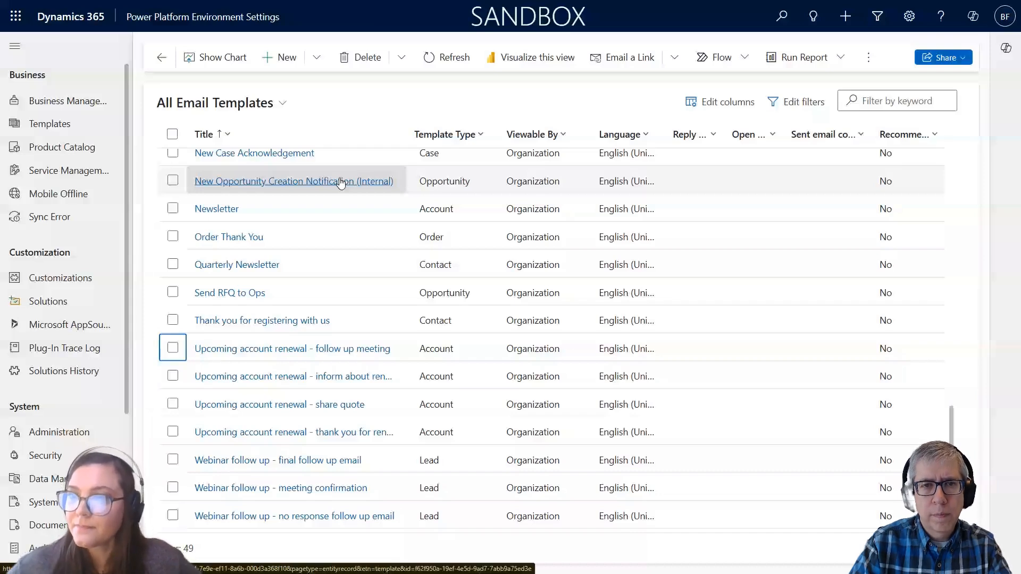
# - Switch to the OnTrack Sales Hub app and start a new marketing list
pyautogui.click(164, 17)
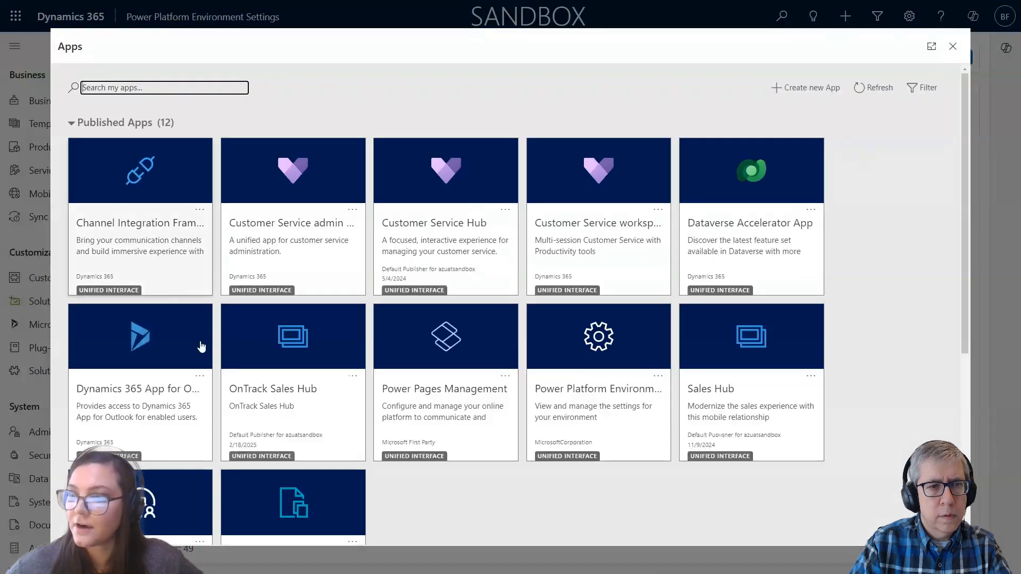
pyautogui.click(298, 397)
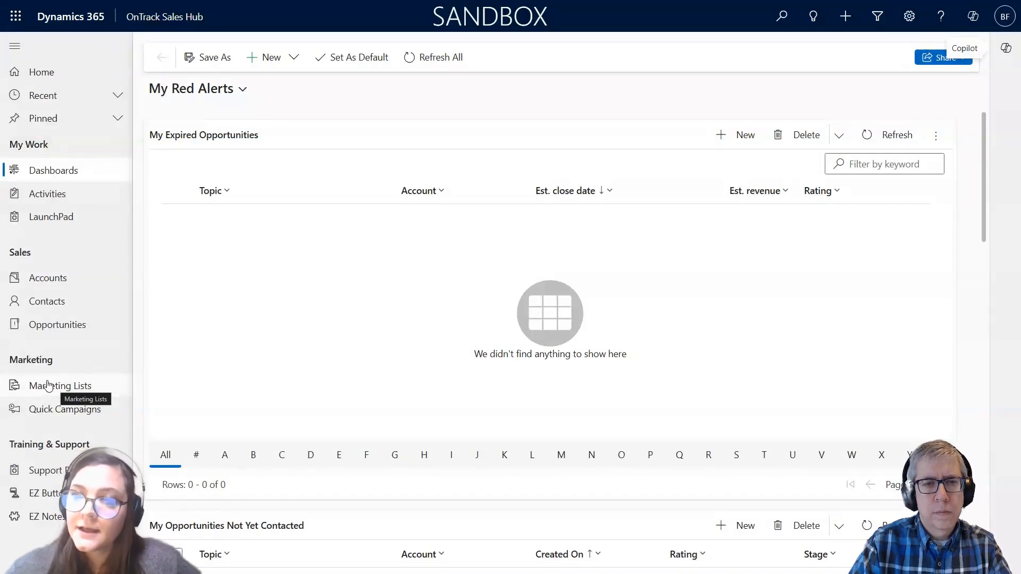
pyautogui.click(49, 385)
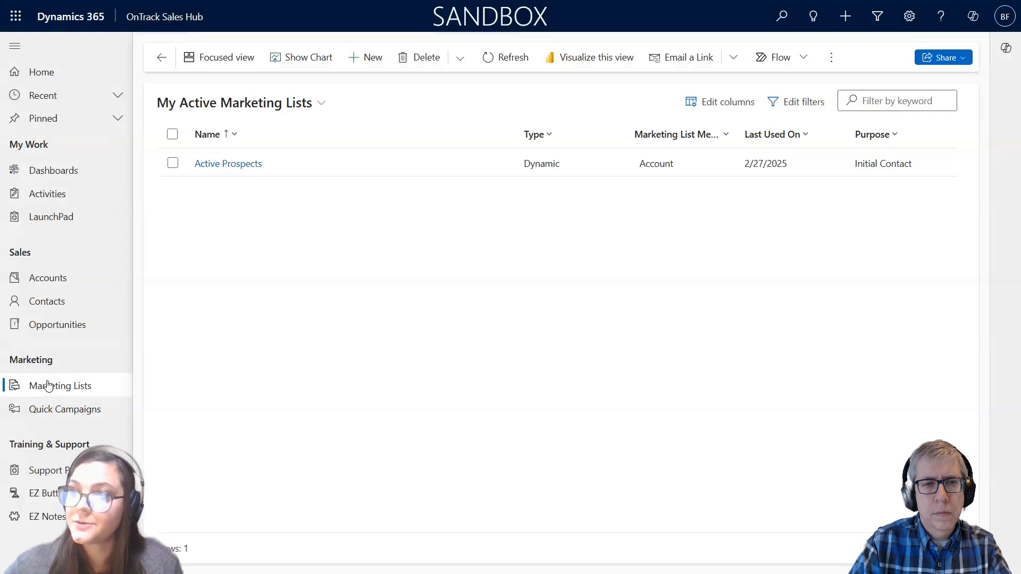
pyautogui.click(370, 57)
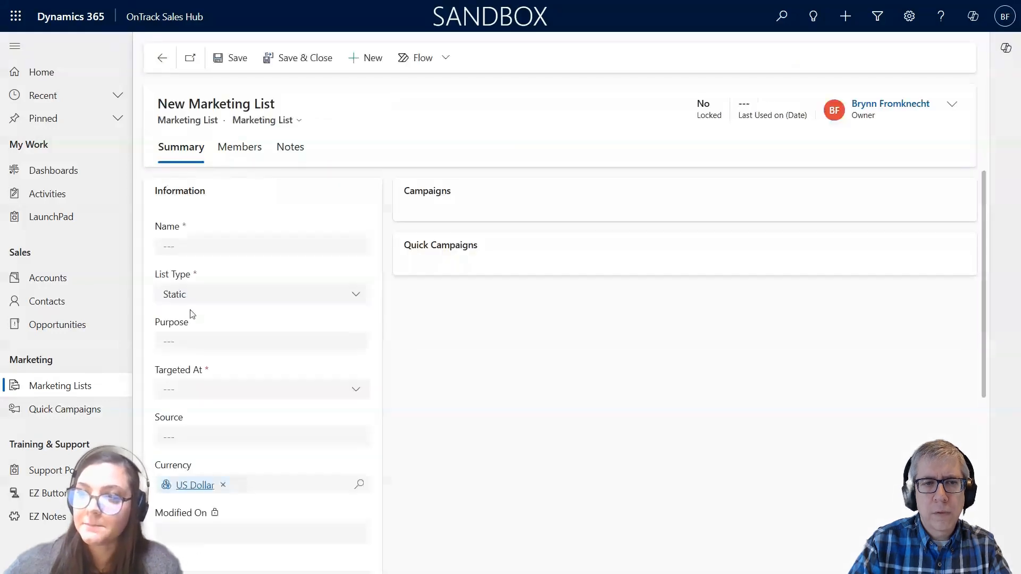
# - Name the marketing list "Current Customers" and set its list type to Dynamic
pyautogui.click(169, 243)
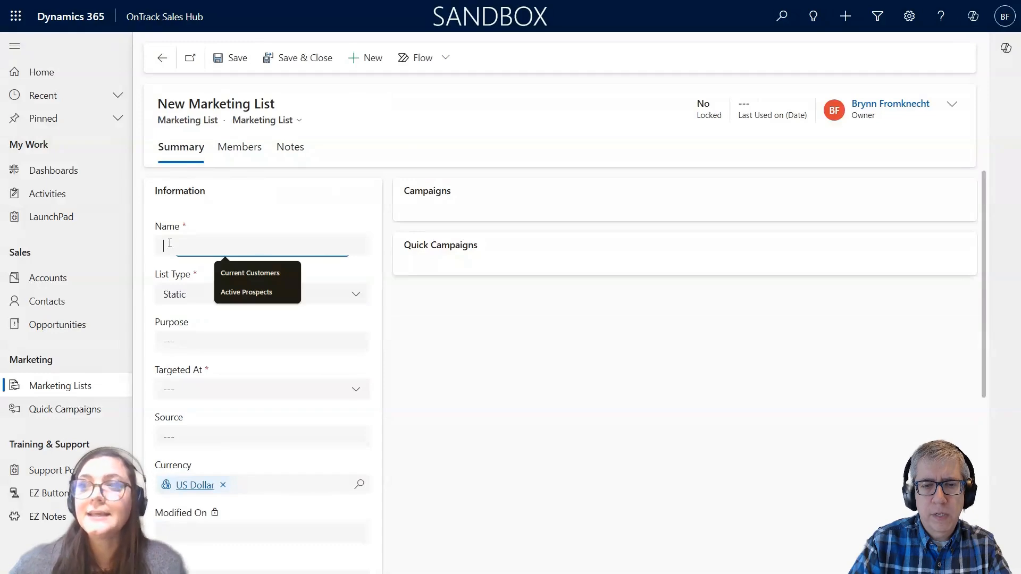
pyautogui.write('Current ')
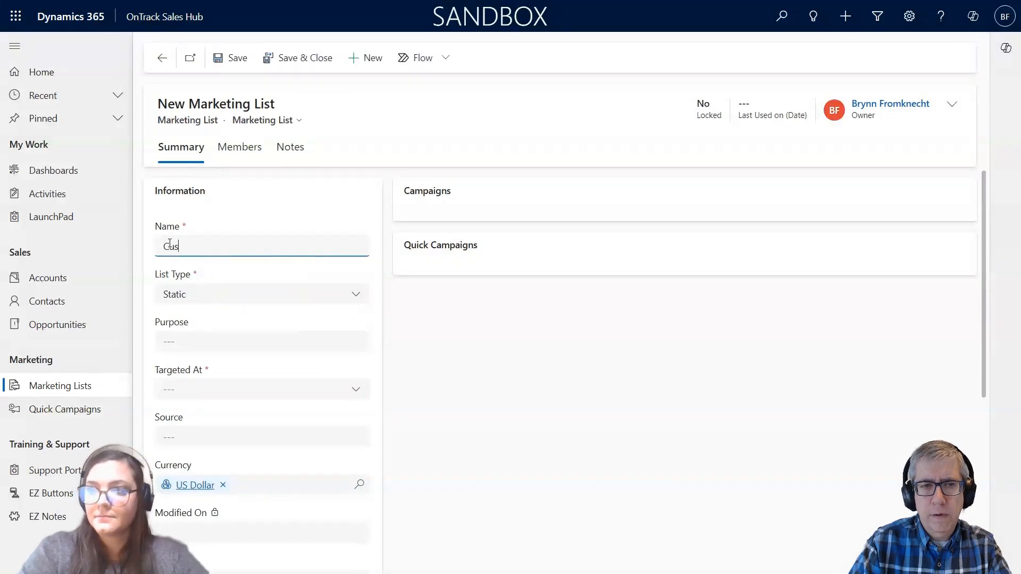
pyautogui.write('Cust')
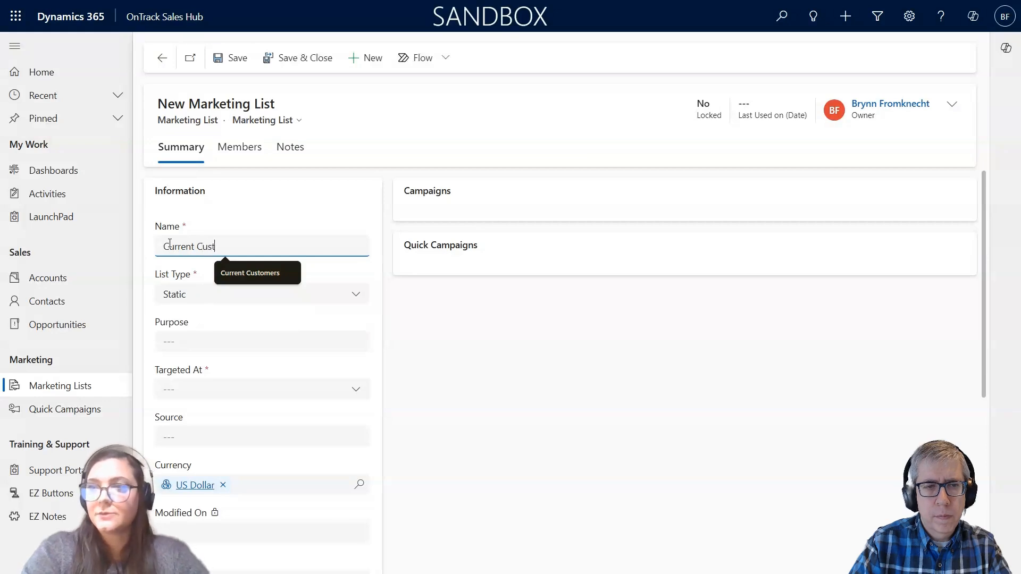
pyautogui.write('omer')
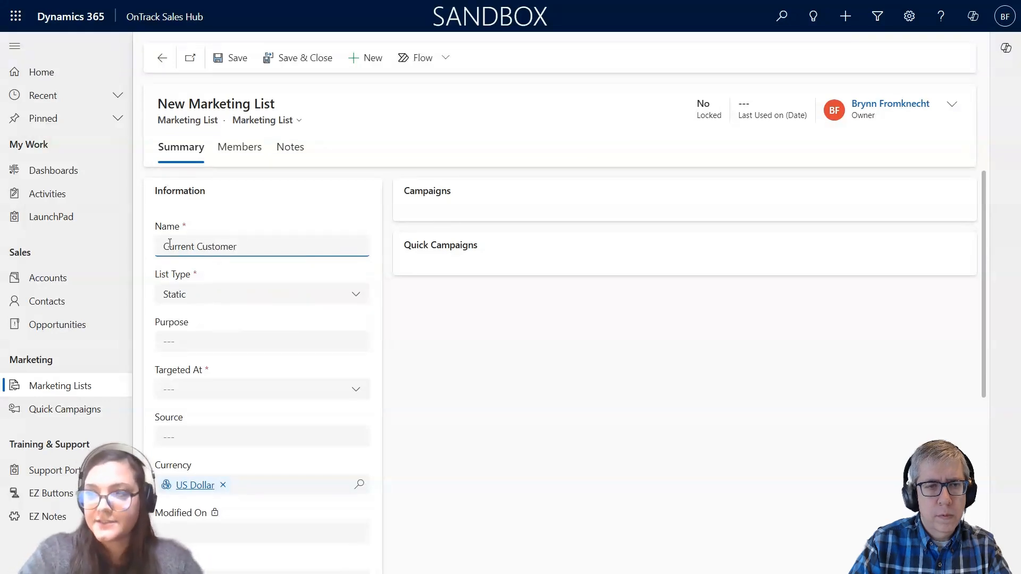
pyautogui.press('BackSpace')
pyautogui.write('s')
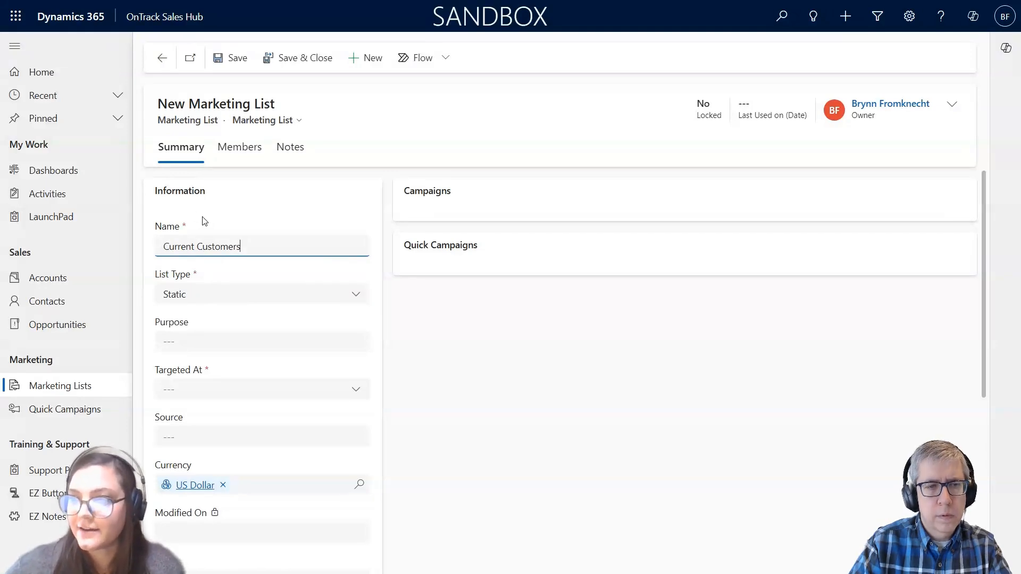
pyautogui.click(182, 297)
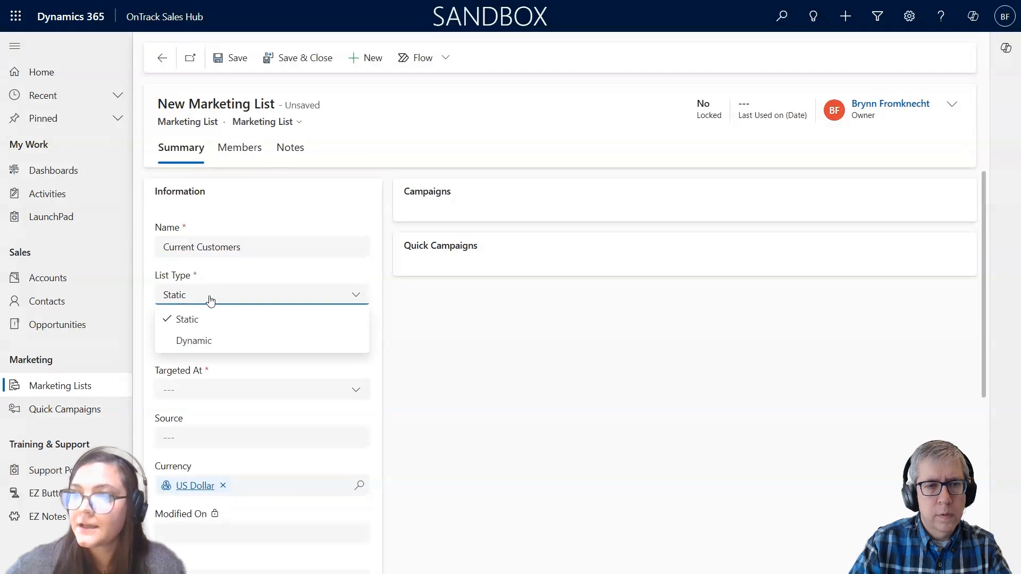
pyautogui.click(192, 346)
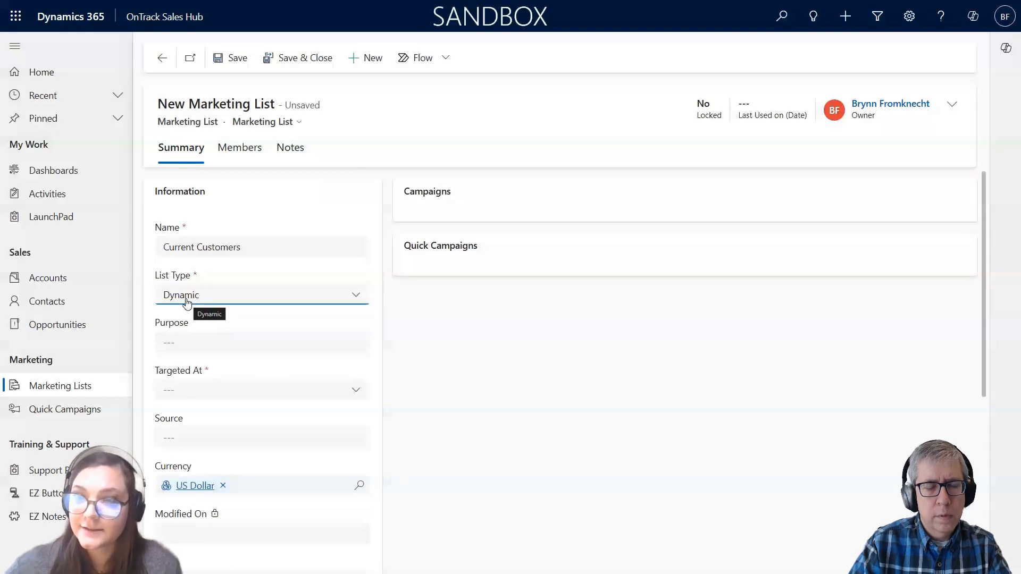
# - Set the marketing list's purpose to "Newsletter" and target it at Contact
pyautogui.click(180, 343)
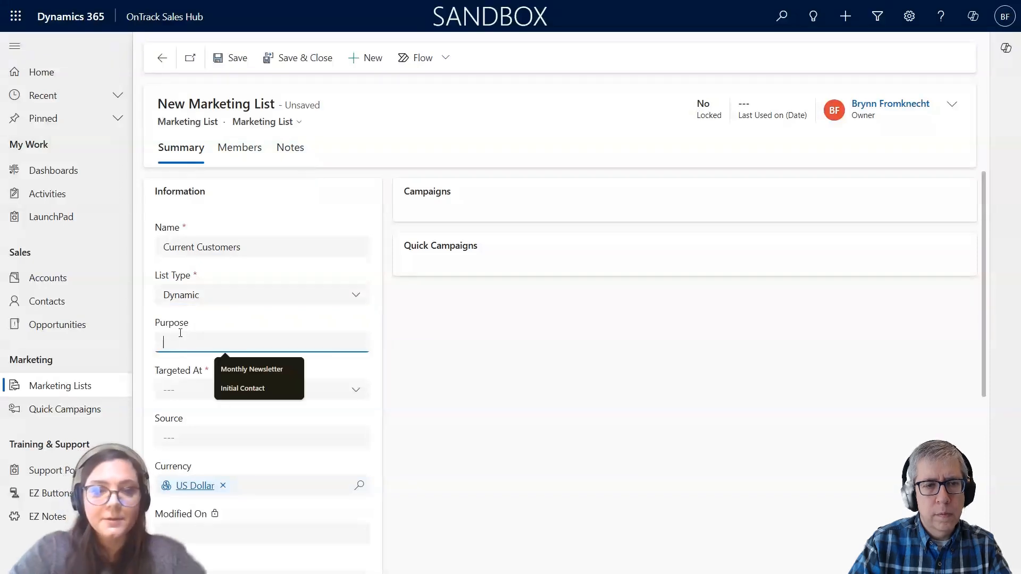
pyautogui.write('Newsler')
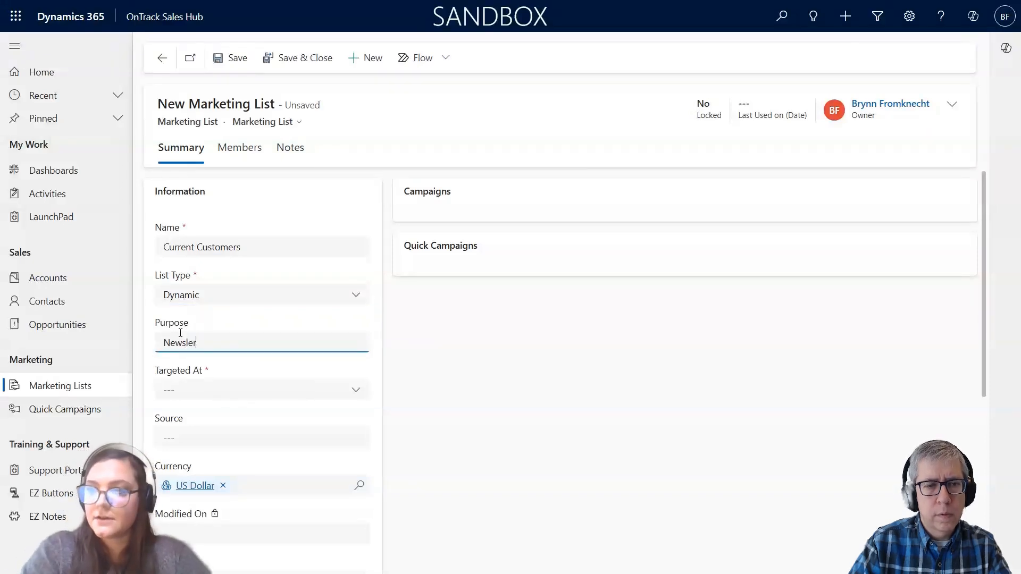
pyautogui.press('BackSpace')
pyautogui.write('tter')
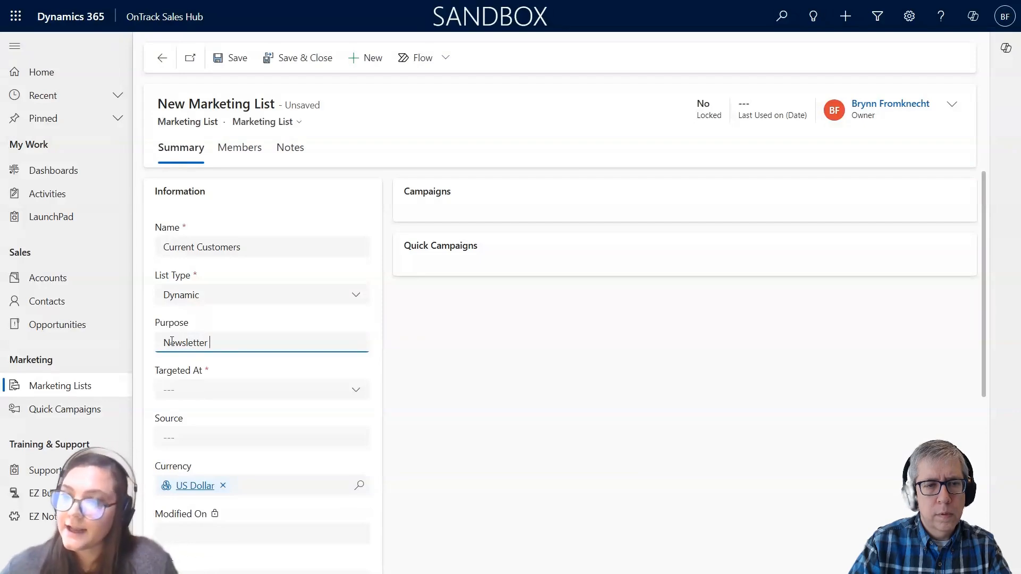
pyautogui.click(231, 390)
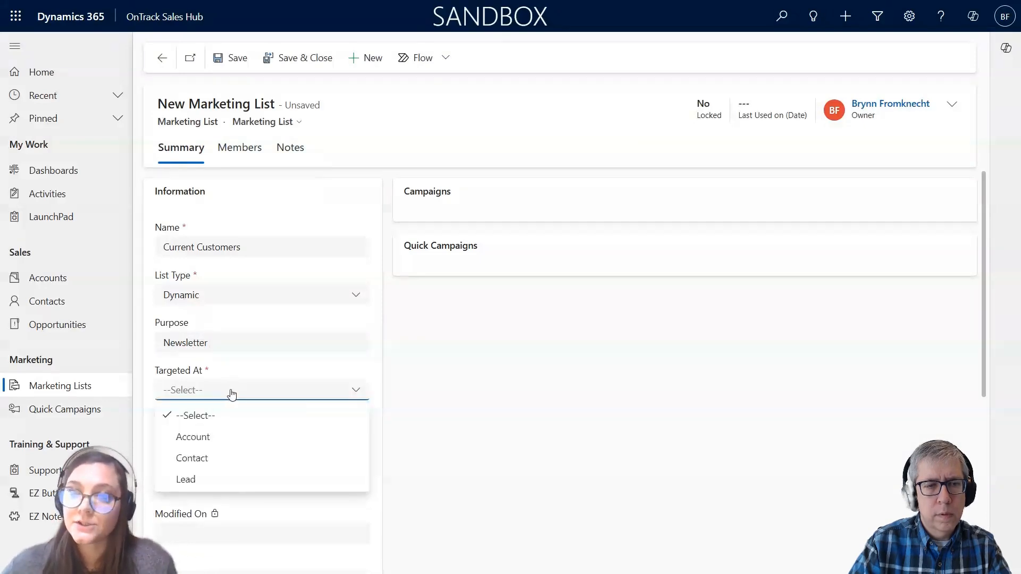
pyautogui.click(226, 456)
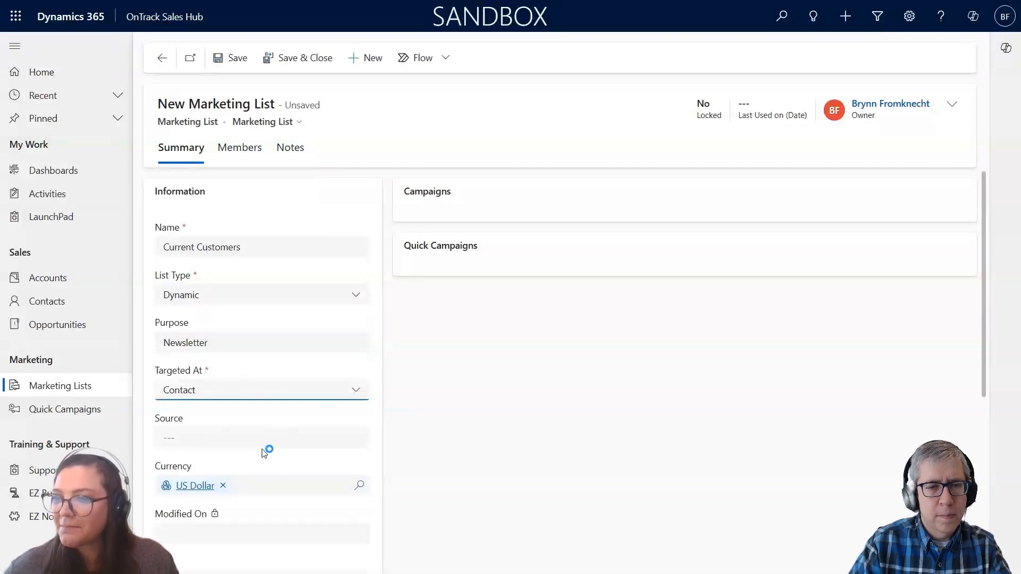
# - Save the new Current Customers marketing list
pyautogui.scroll(-4, 264, 448)
pyautogui.scroll(4, 261, 480)
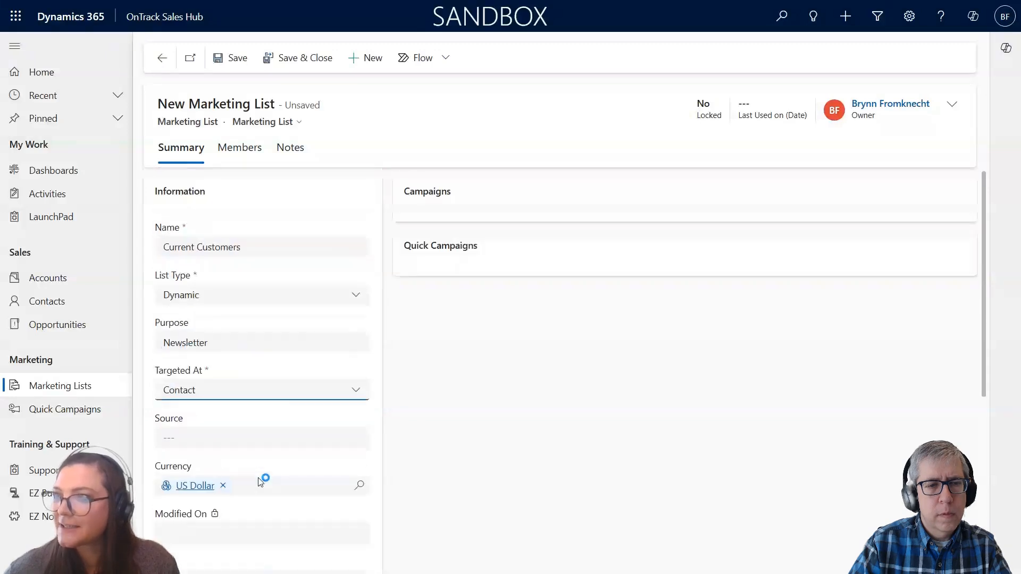
pyautogui.click(232, 60)
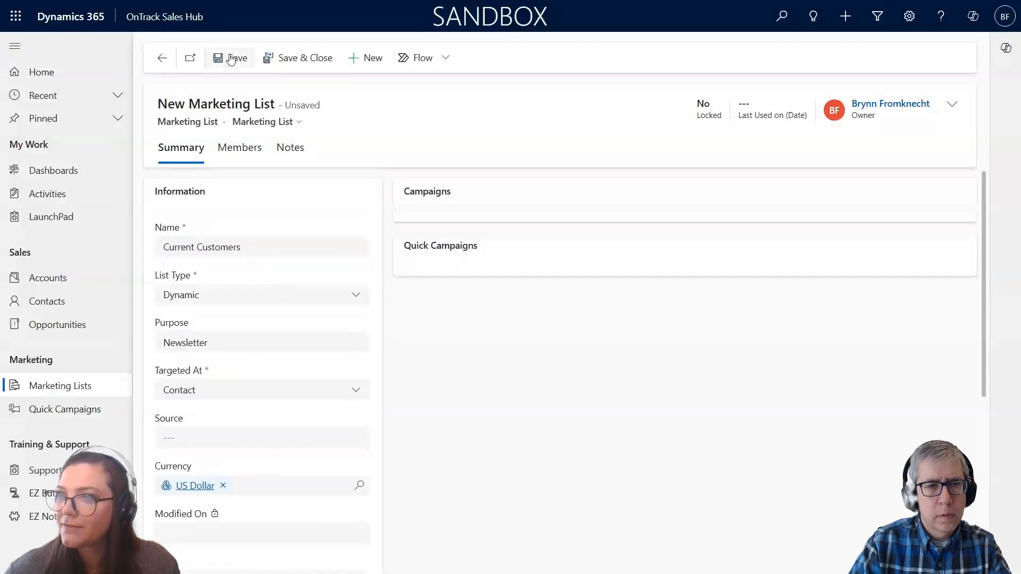
pyautogui.click(231, 59)
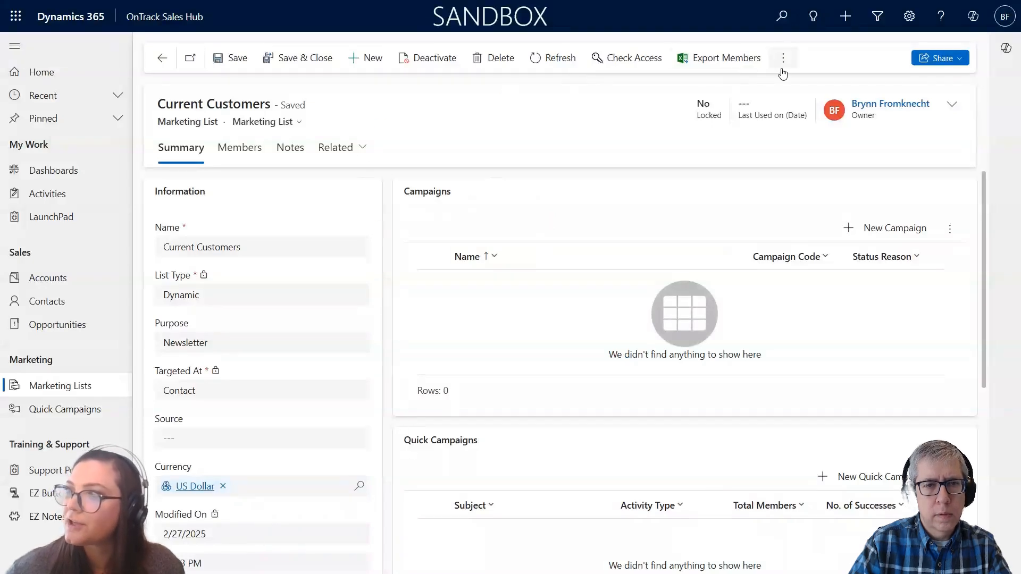
# - Manage the members of the Current Customers list and load the Active Contacts saved view as the member criteria
pyautogui.click(783, 59)
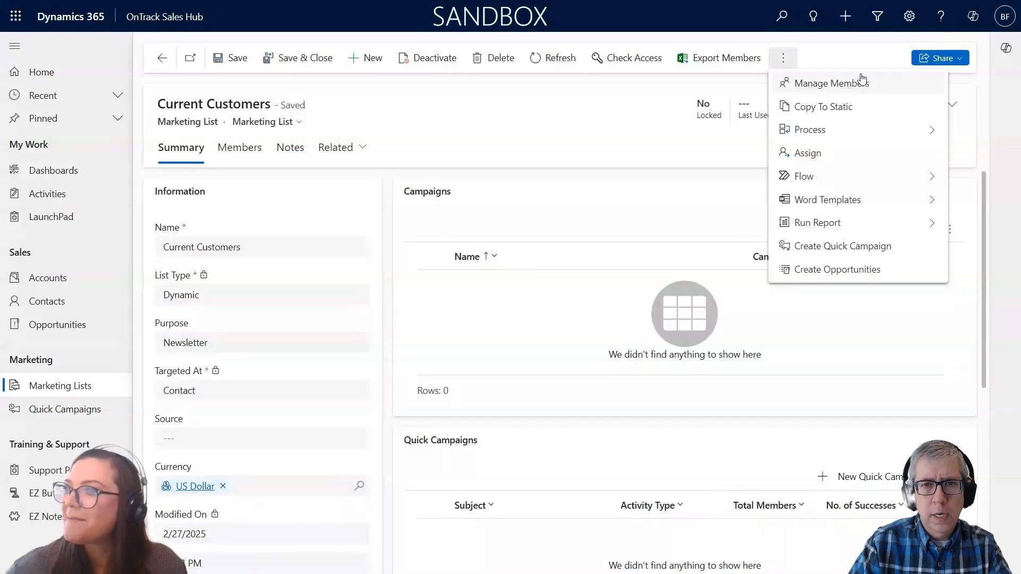
pyautogui.click(836, 85)
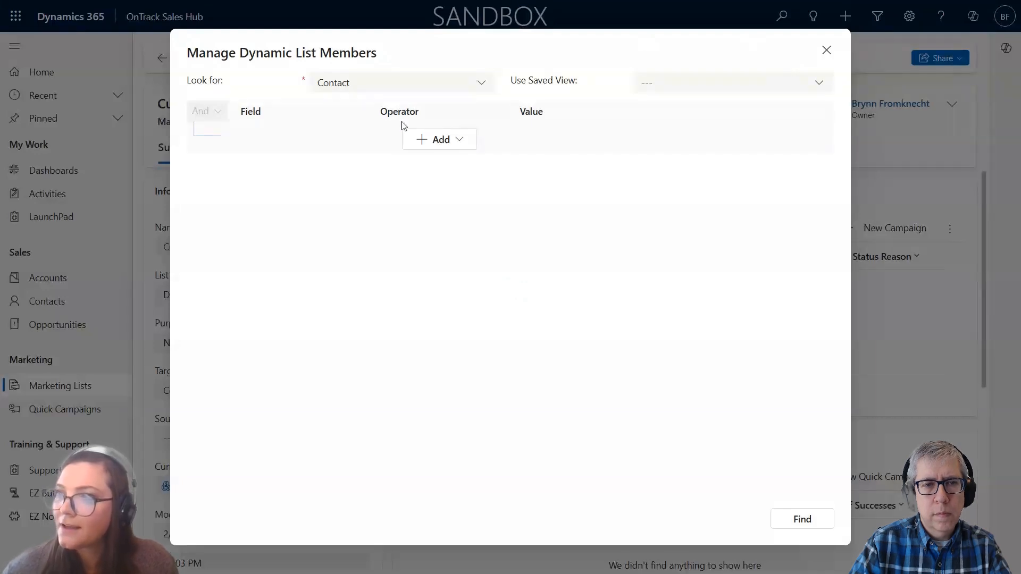
pyautogui.click(676, 93)
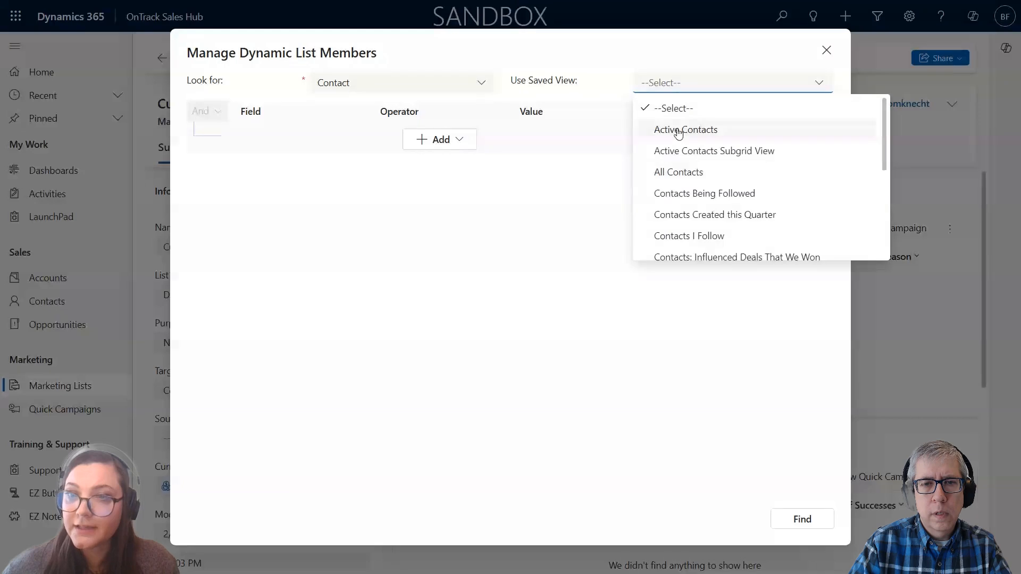
pyautogui.click(682, 179)
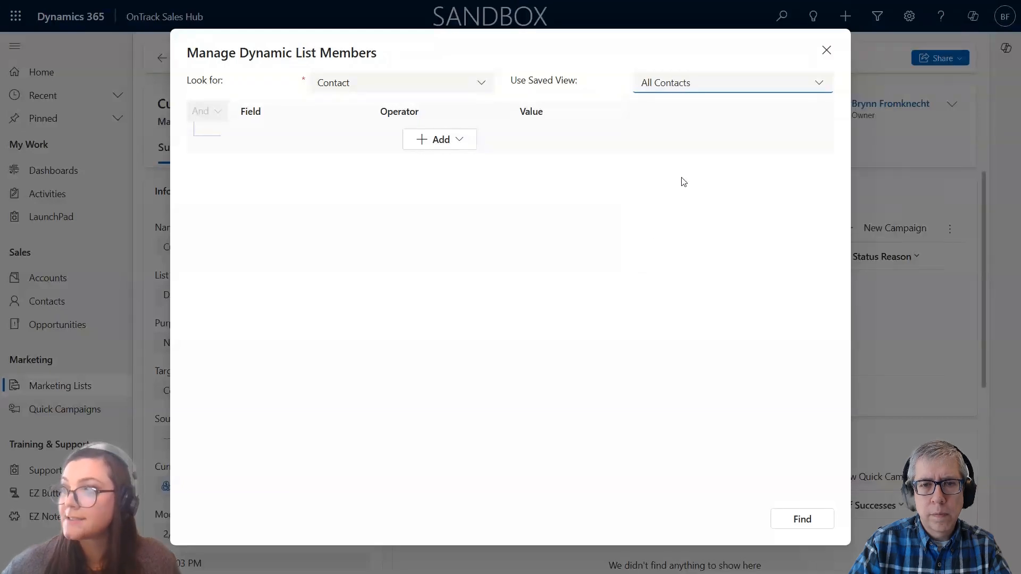
pyautogui.click(662, 88)
pyautogui.click(676, 128)
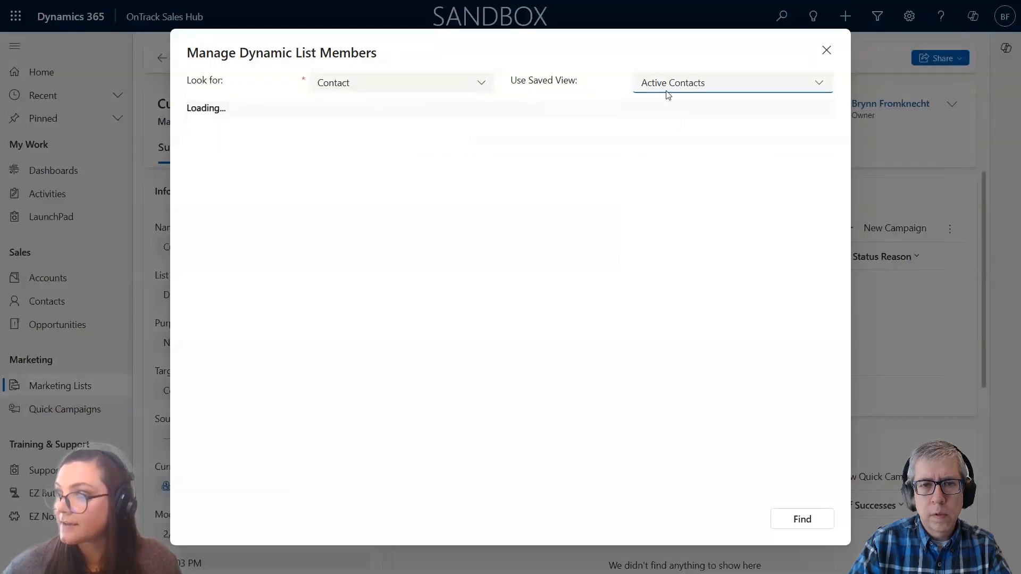
pyautogui.click(669, 86)
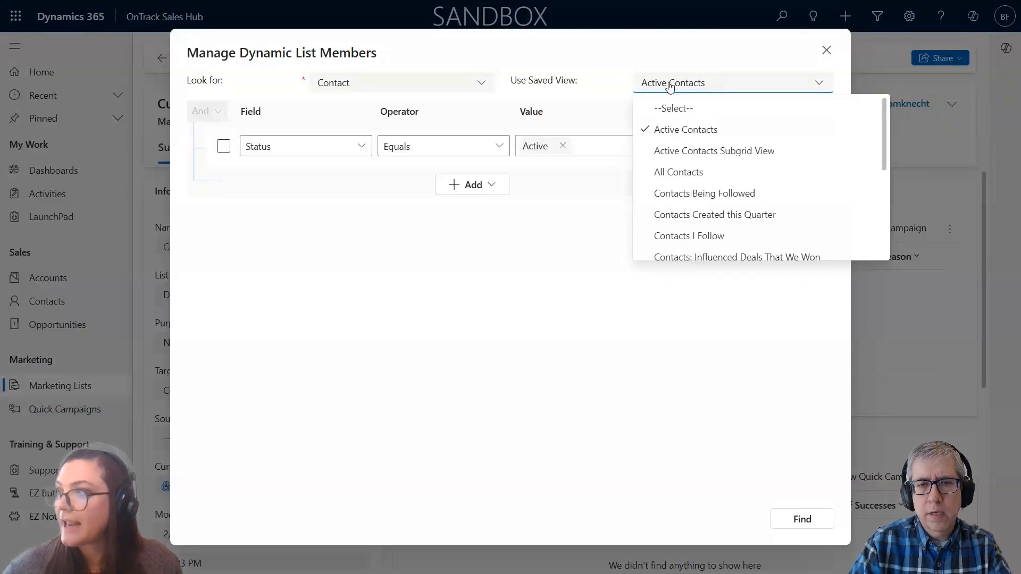
pyautogui.scroll(-3, 693, 166)
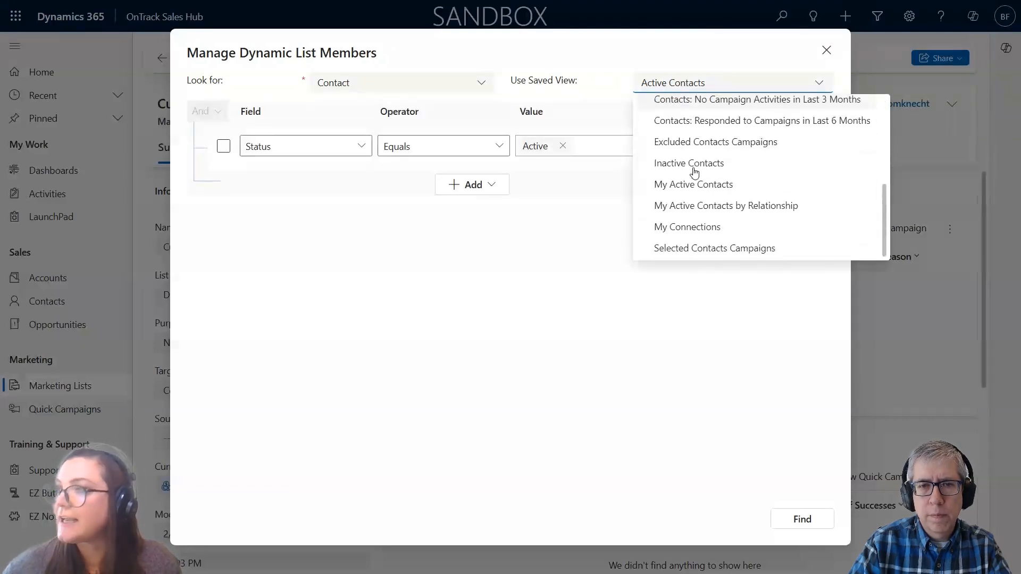
pyautogui.scroll(3, 695, 175)
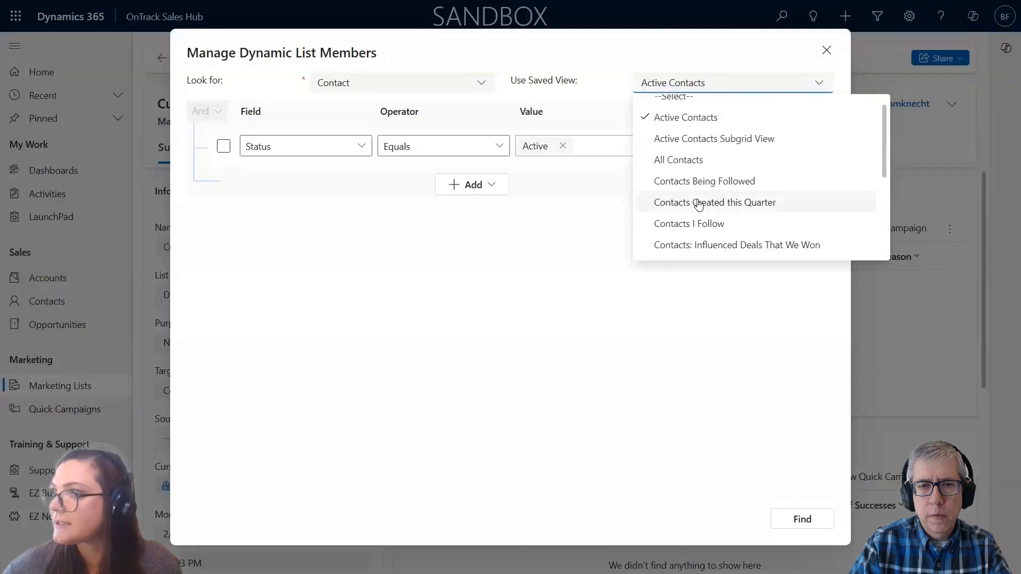
pyautogui.click(663, 50)
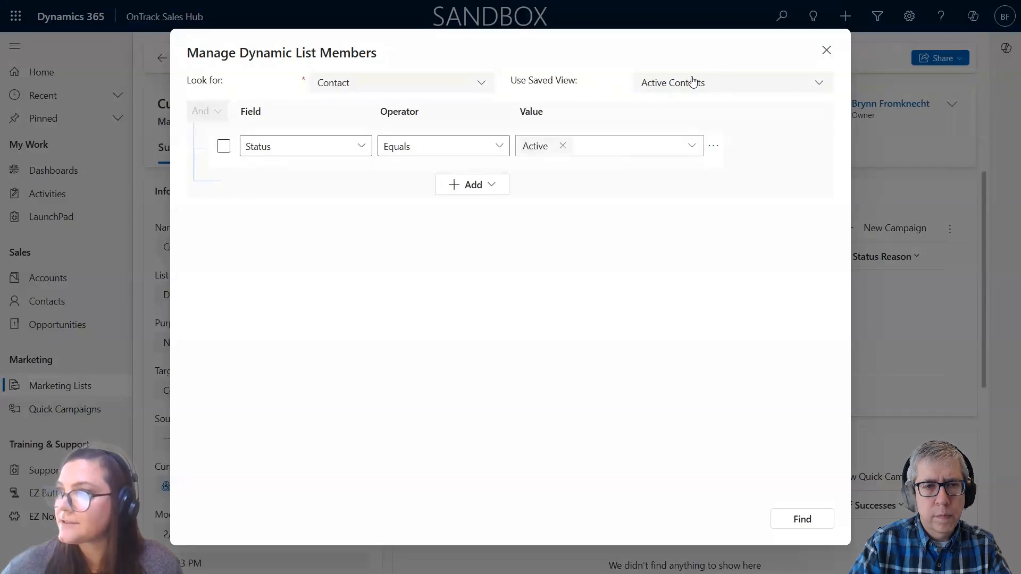
pyautogui.click(464, 186)
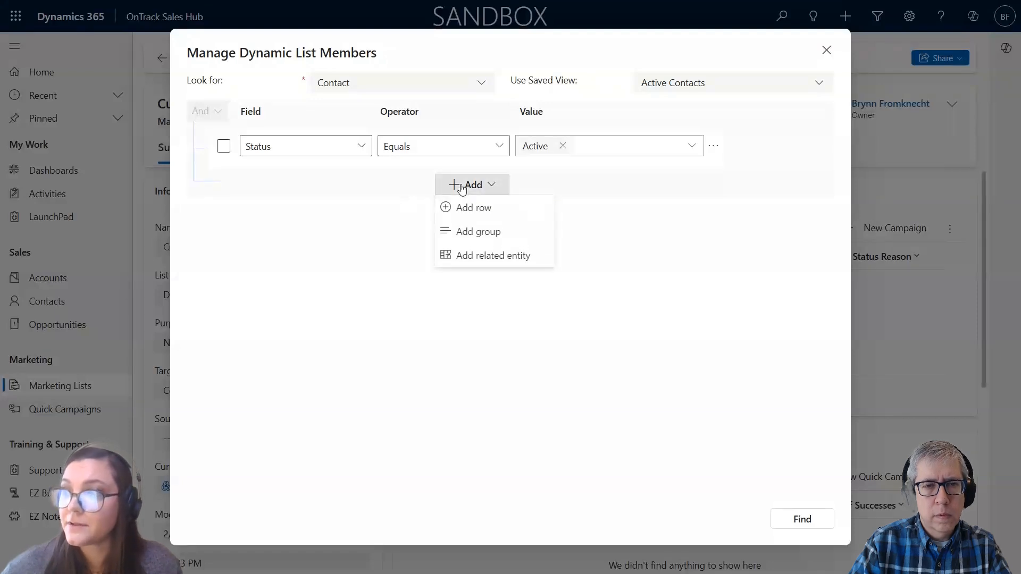
pyautogui.click(467, 214)
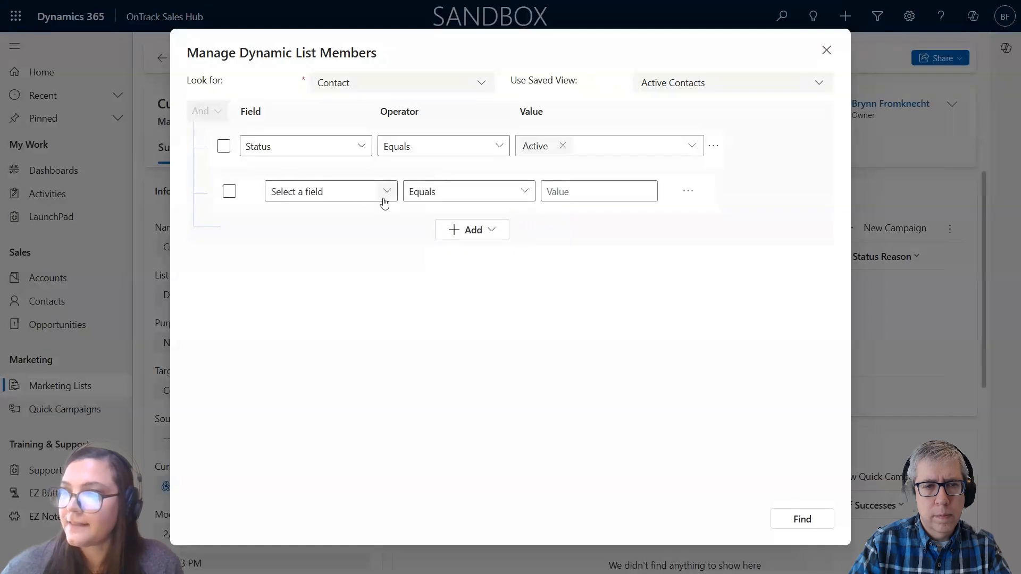
pyautogui.click(351, 199)
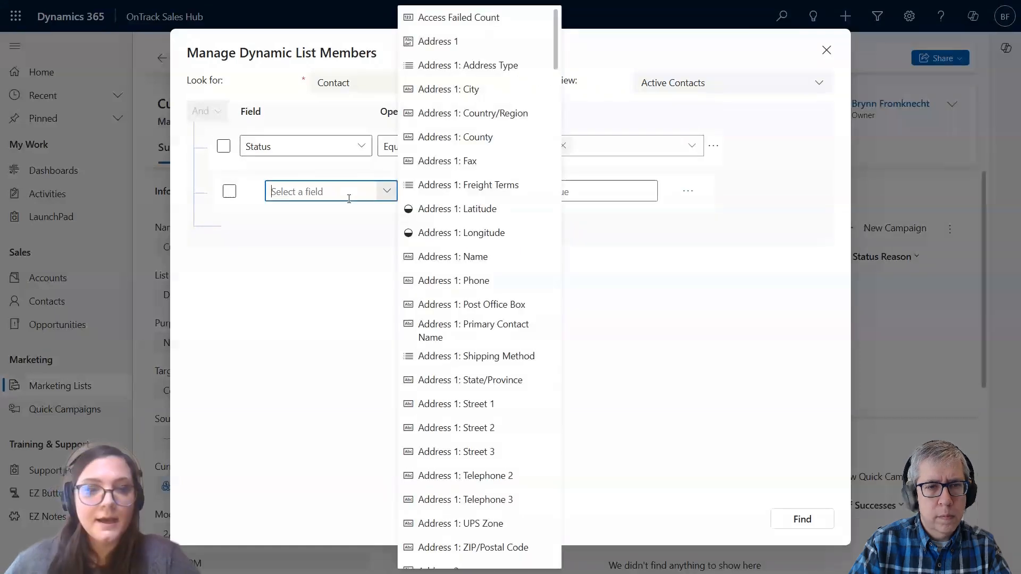
pyautogui.write('Relat')
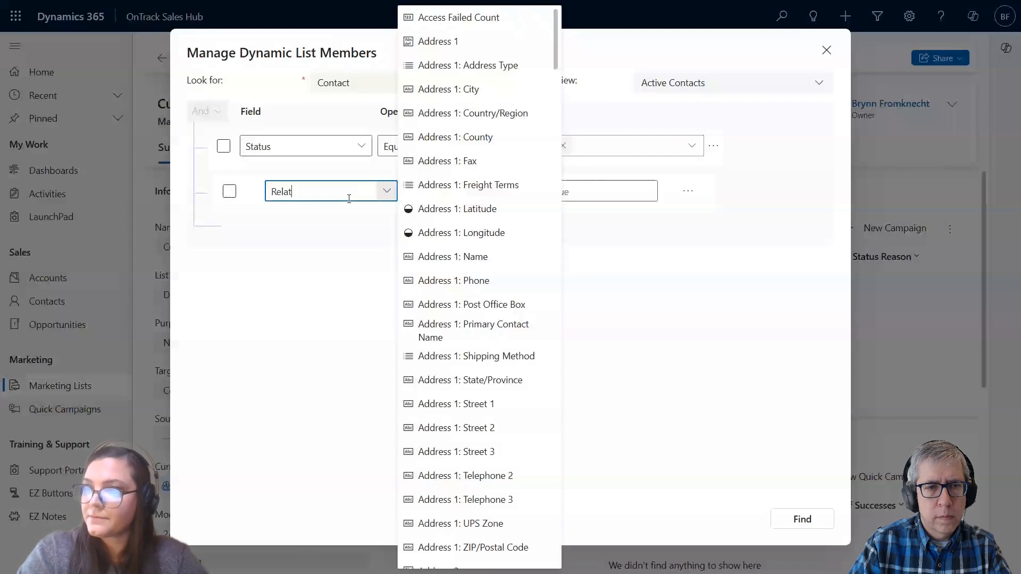
pyautogui.press('BackSpace')
pyautogui.press('BackSpace')
pyautogui.press('BackSpace')
pyautogui.press('BackSpace')
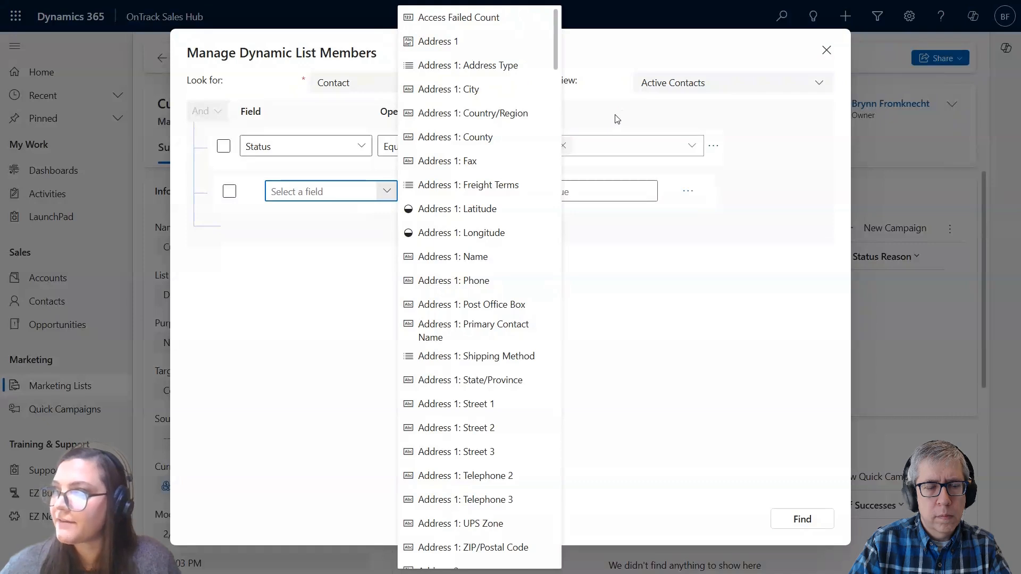
pyautogui.click(655, 227)
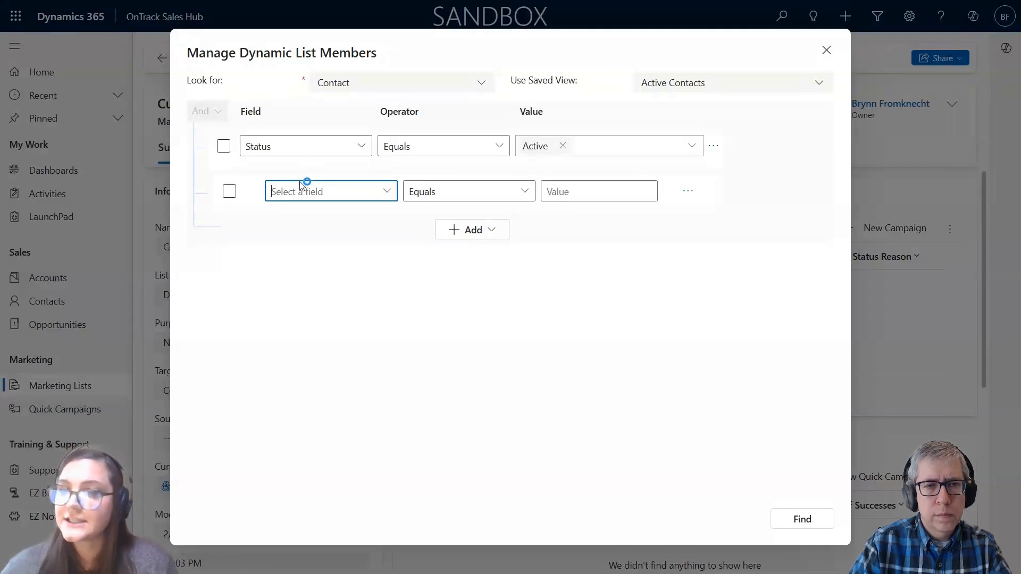
pyautogui.click(687, 192)
pyautogui.click(697, 195)
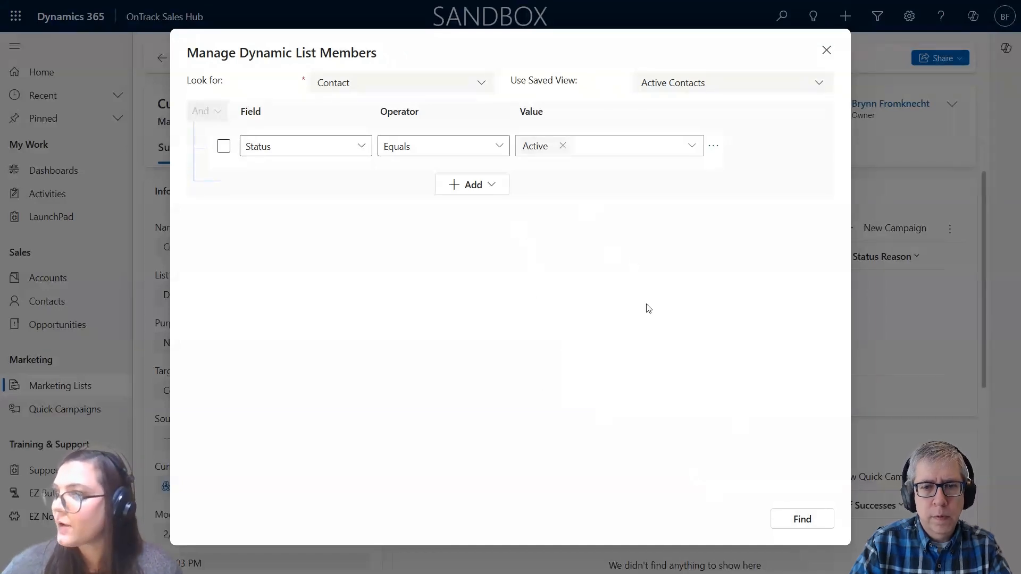
# - Find the contacts with Active status, use that query as the Current Customers list's membership, and refresh the record
pyautogui.click(804, 519)
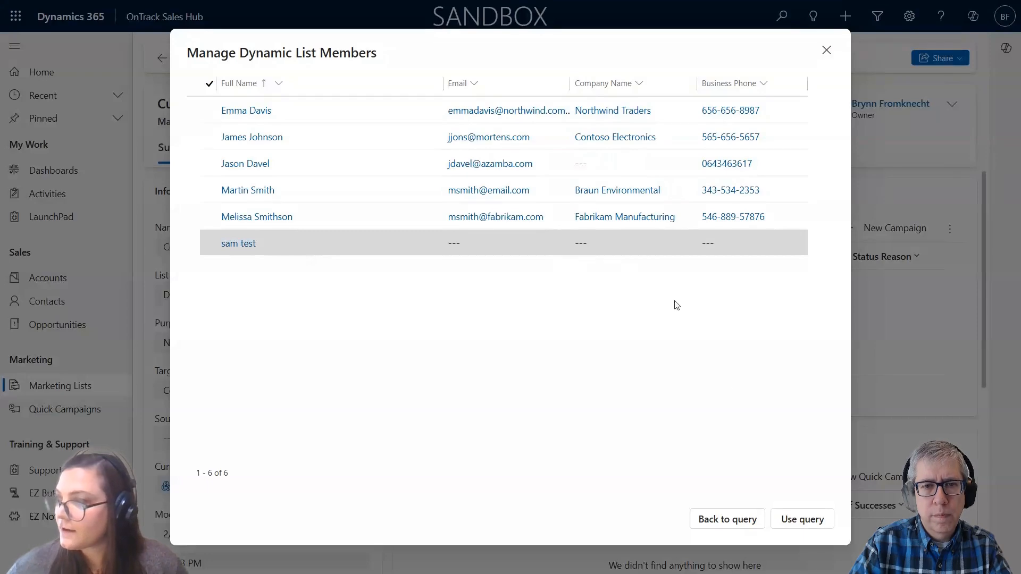
pyautogui.click(798, 519)
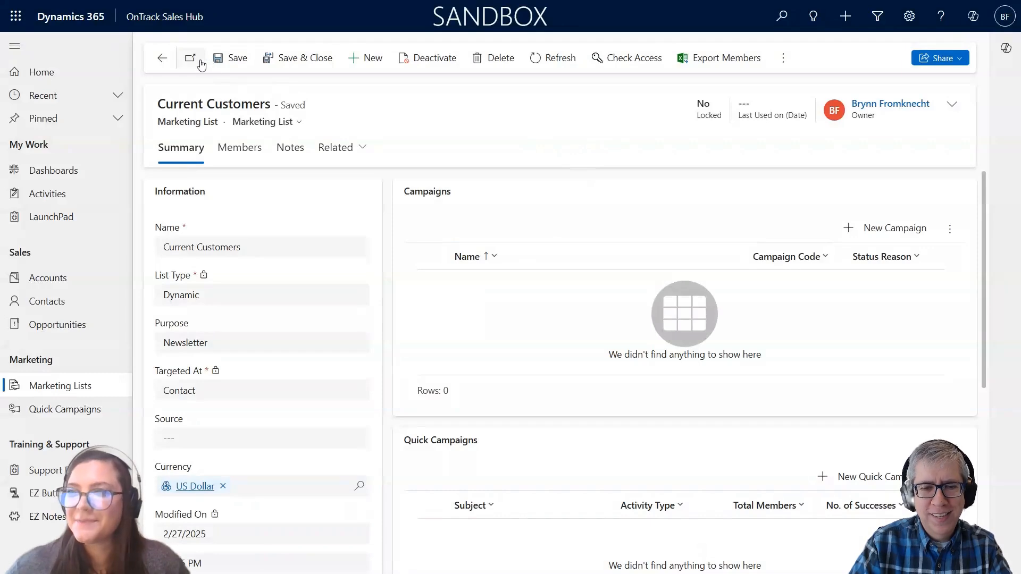
pyautogui.click(554, 68)
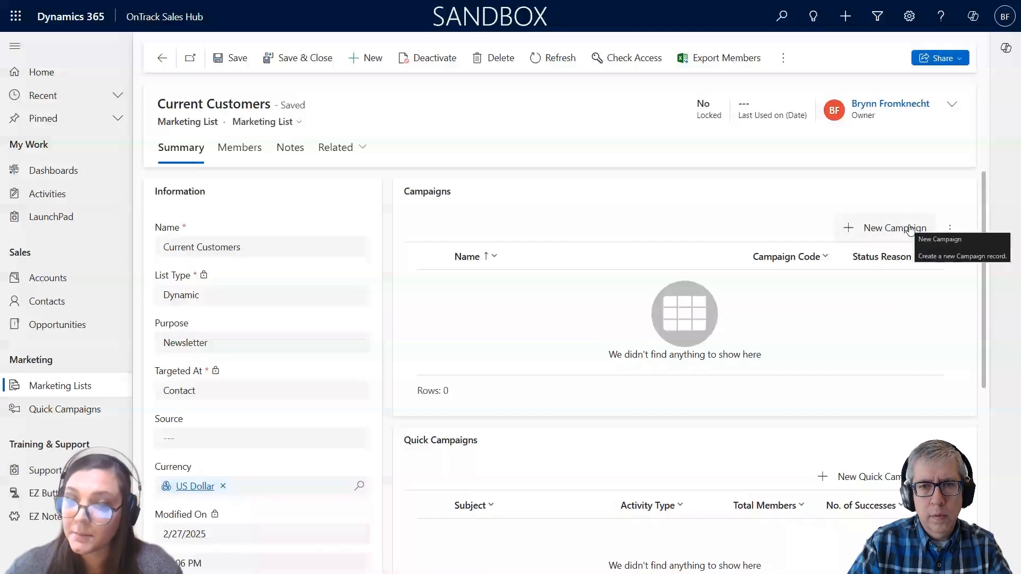
# - Start a new quick campaign from the Current Customers marketing list and proceed past the wizard's welcome page
pyautogui.scroll(-1, 486, 446)
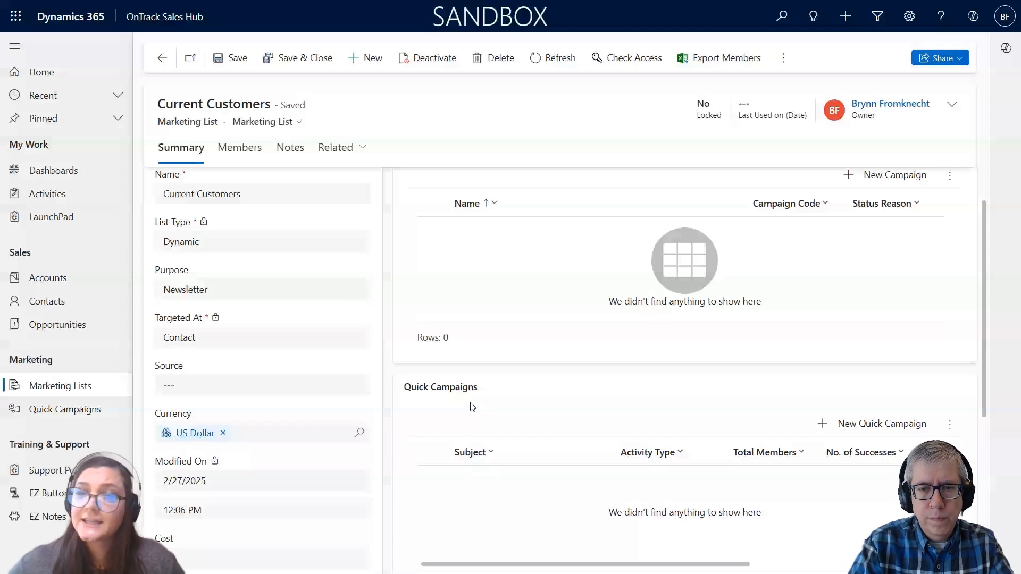
pyautogui.scroll(-1, 472, 393)
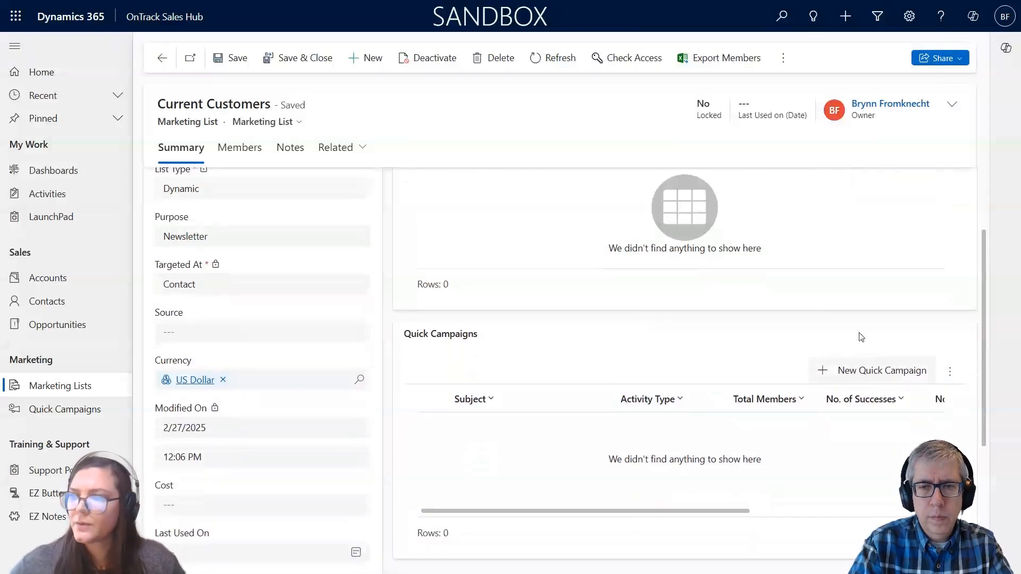
pyautogui.scroll(2, 478, 266)
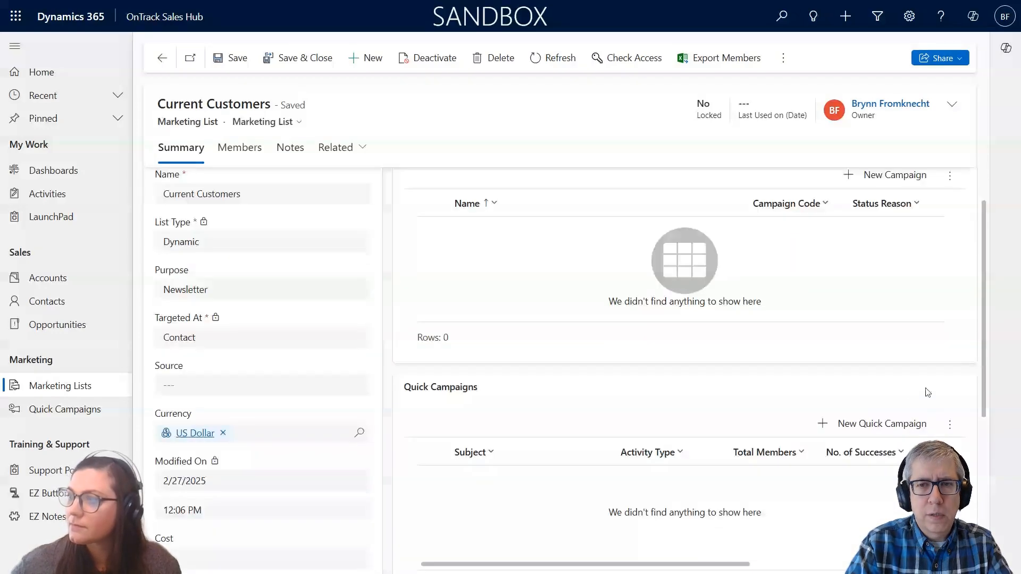
pyautogui.scroll(-1, 925, 392)
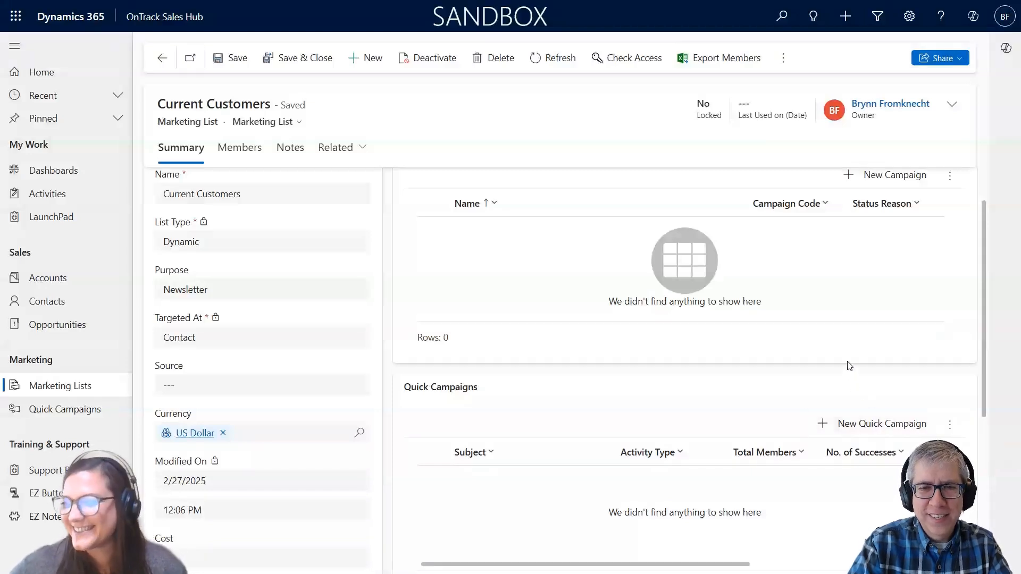
pyautogui.click(908, 416)
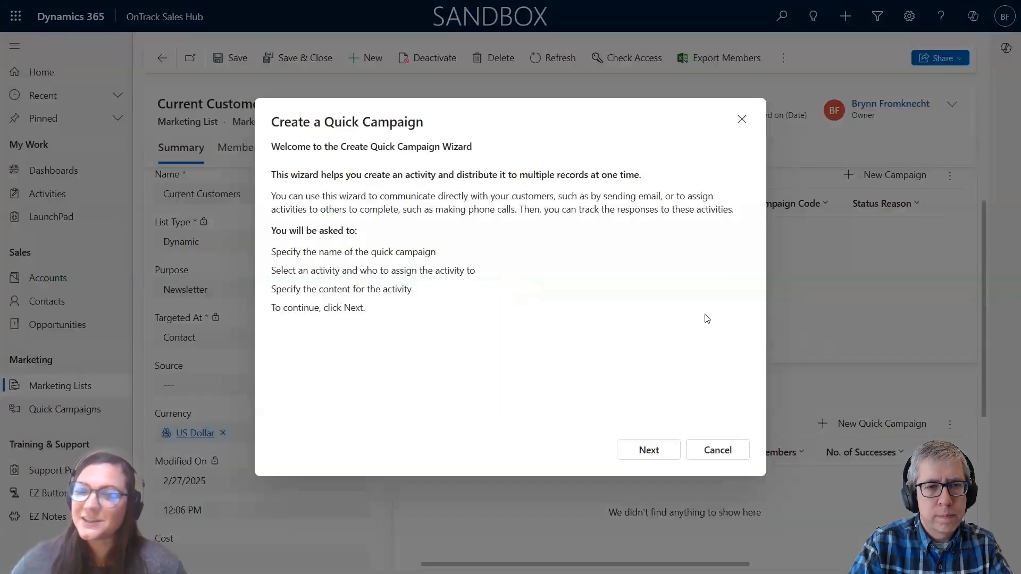
pyautogui.click(648, 451)
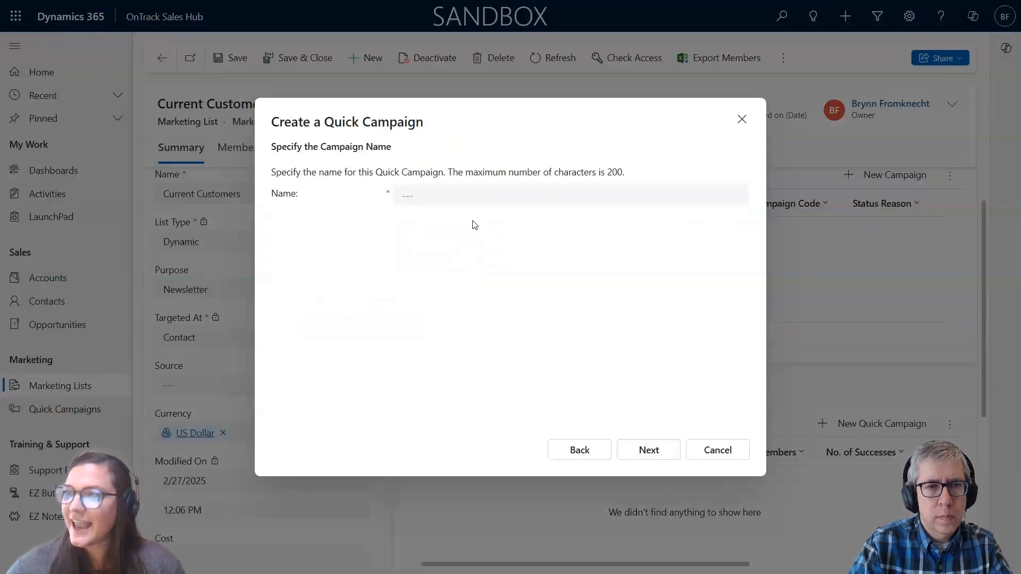
# - Name the quick campaign "February 2025 Newsletter" and continue to the activity settings
pyautogui.click(449, 199)
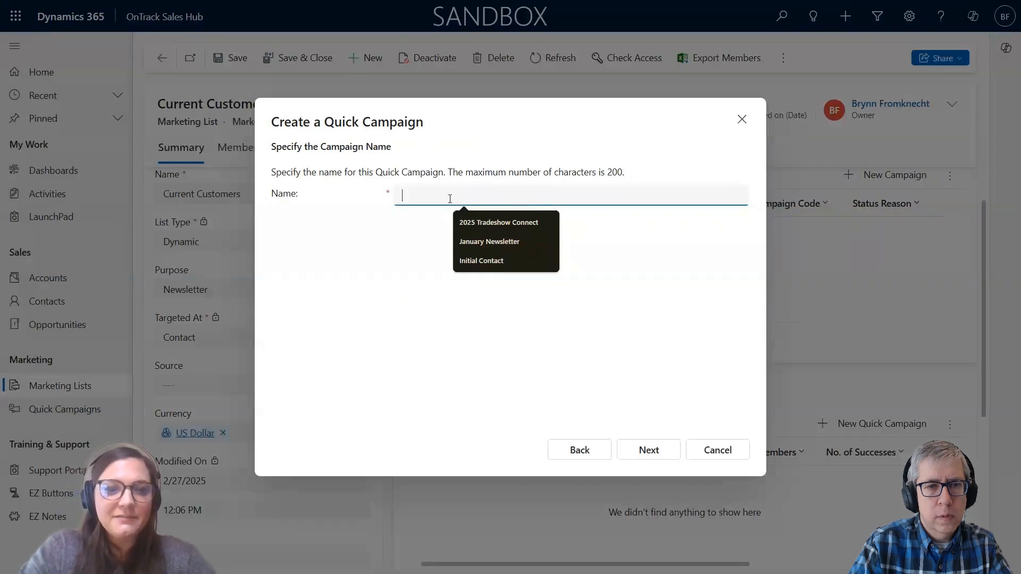
pyautogui.write('F')
pyautogui.press('BackSpace')
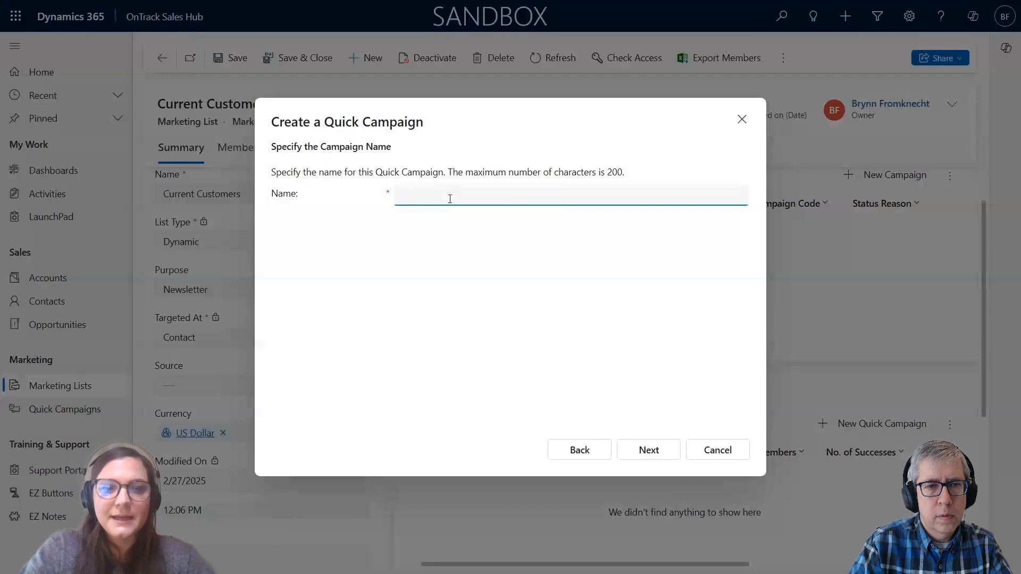
pyautogui.write('February ')
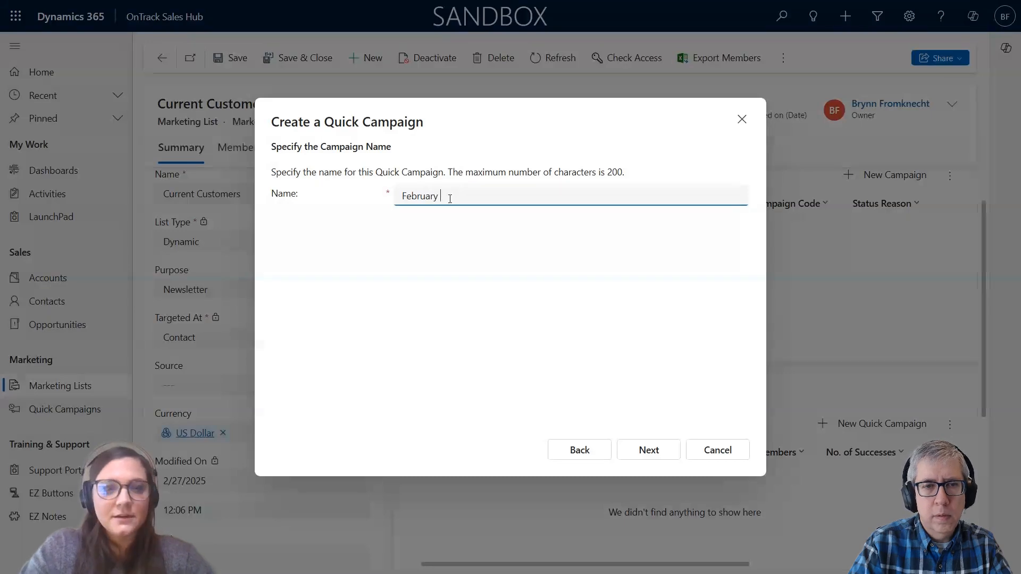
pyautogui.write('2025 N')
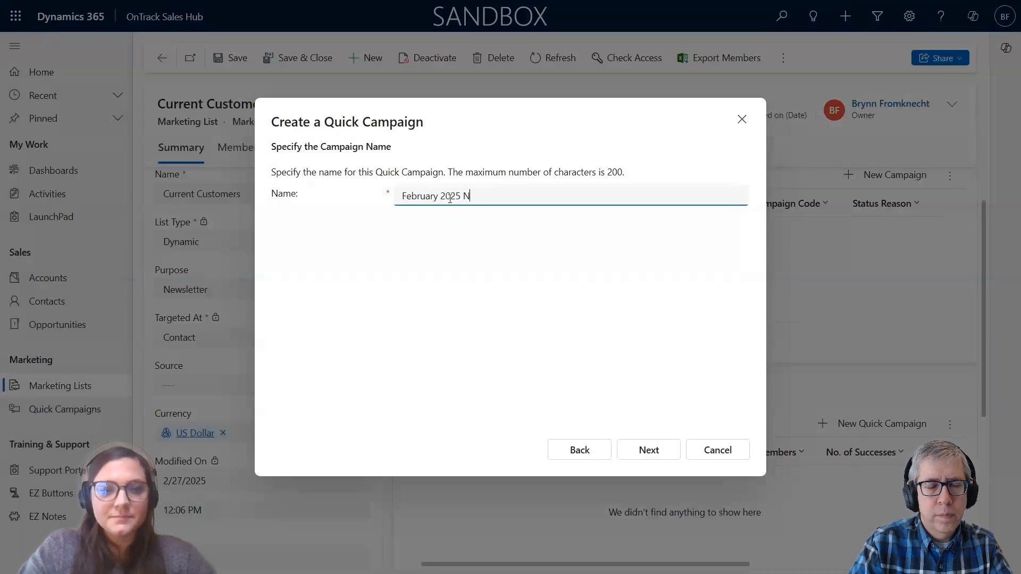
pyautogui.write('ewsletter')
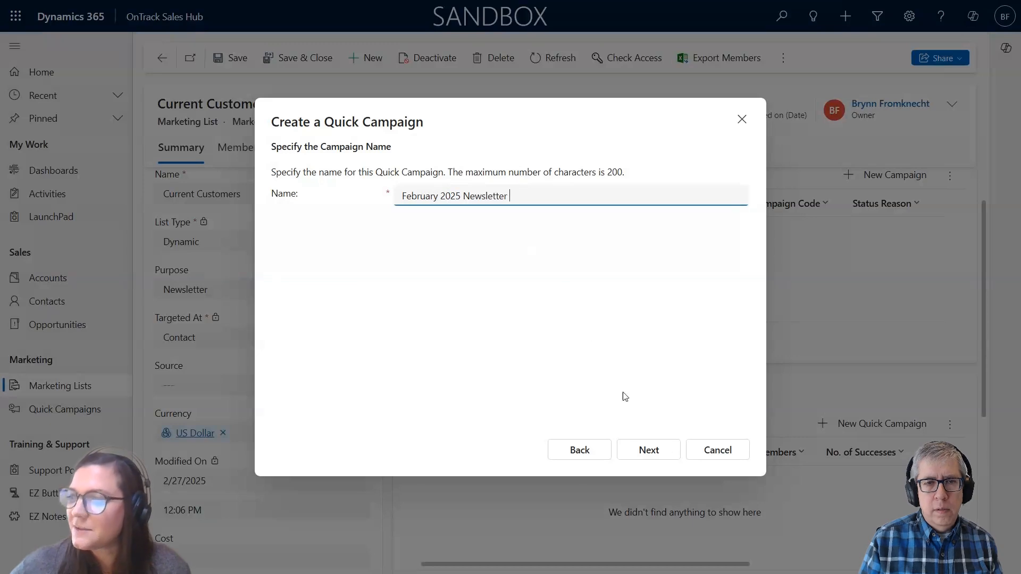
pyautogui.click(665, 453)
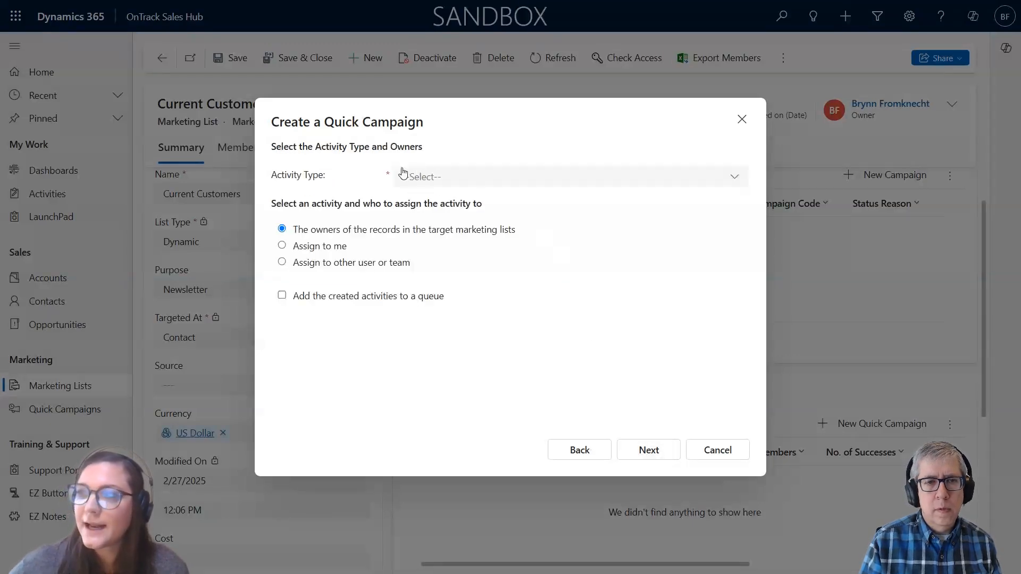
# - Set the activity type to Email, disable marking messages to be sent and closing their activities, and continue to the activity content
pyautogui.click(429, 177)
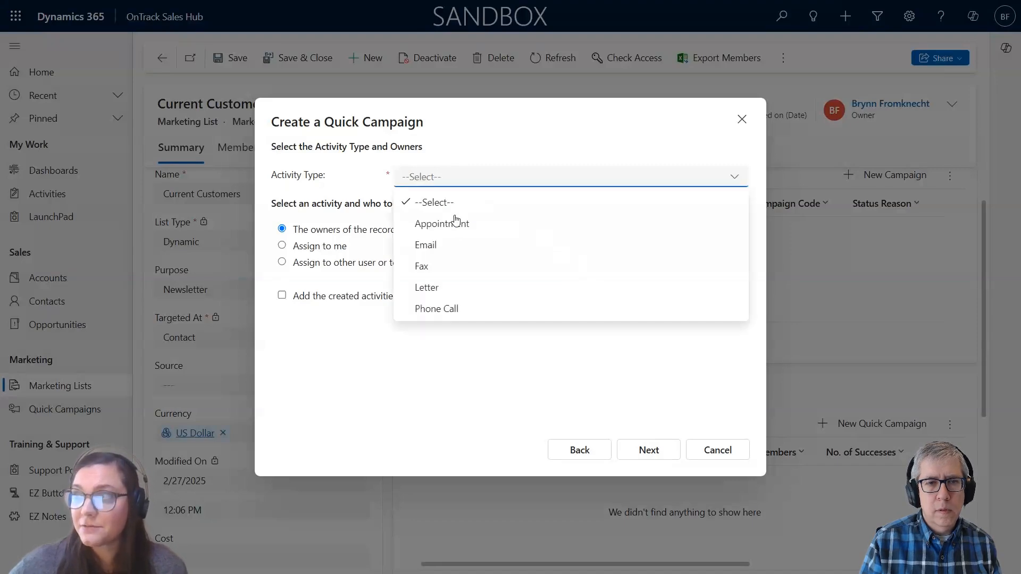
pyautogui.click(459, 244)
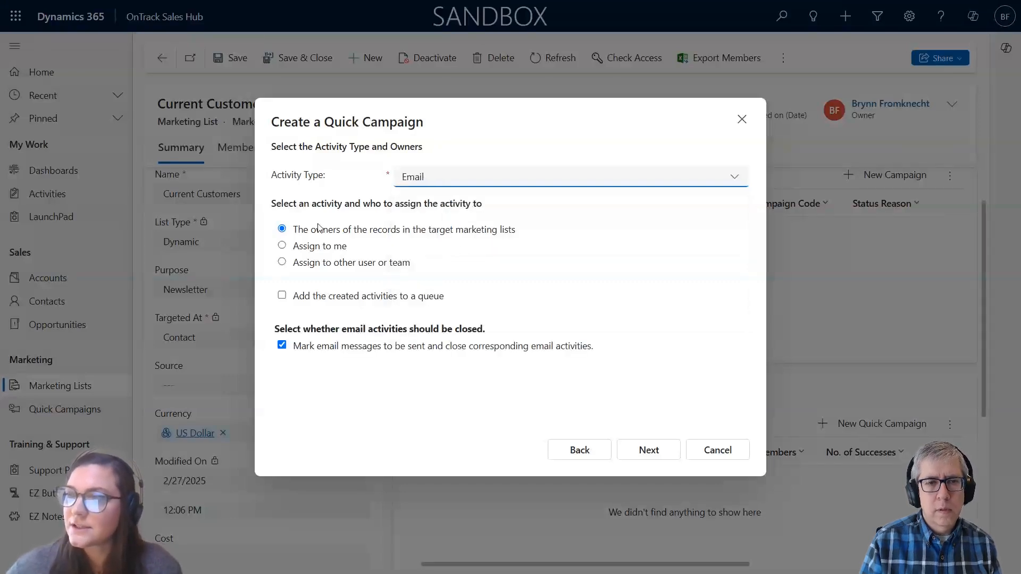
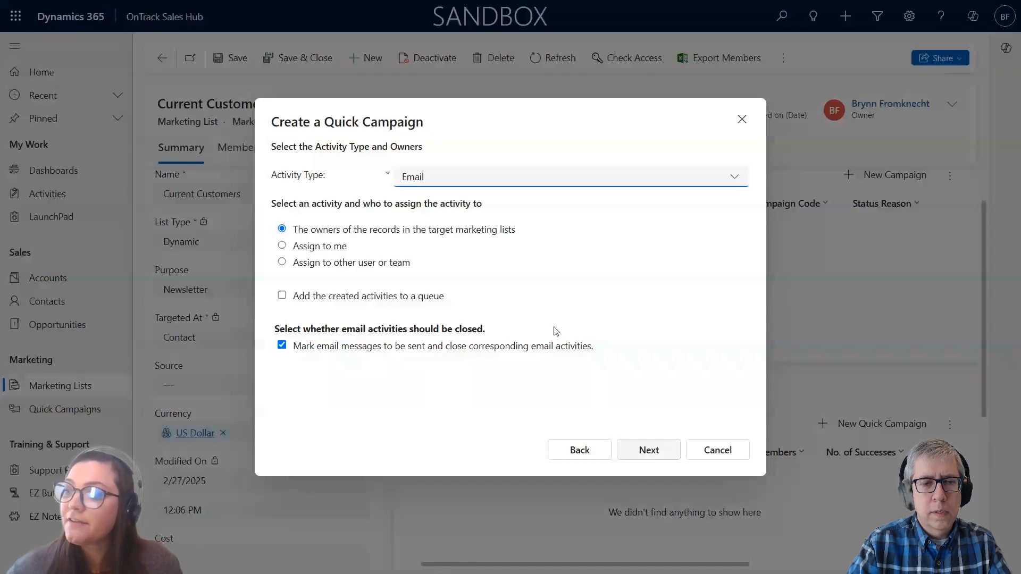
pyautogui.click(282, 346)
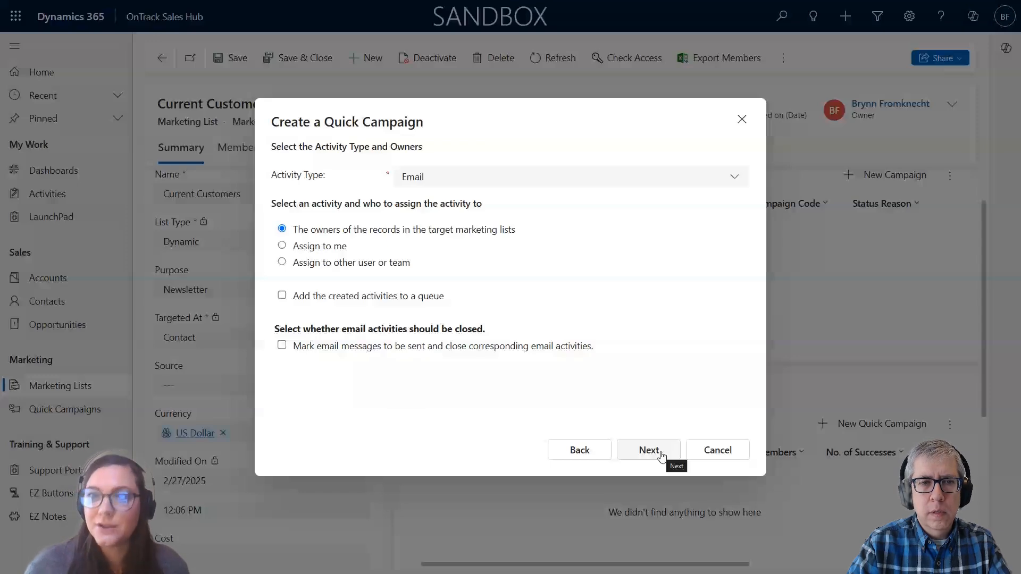
pyautogui.click(338, 352)
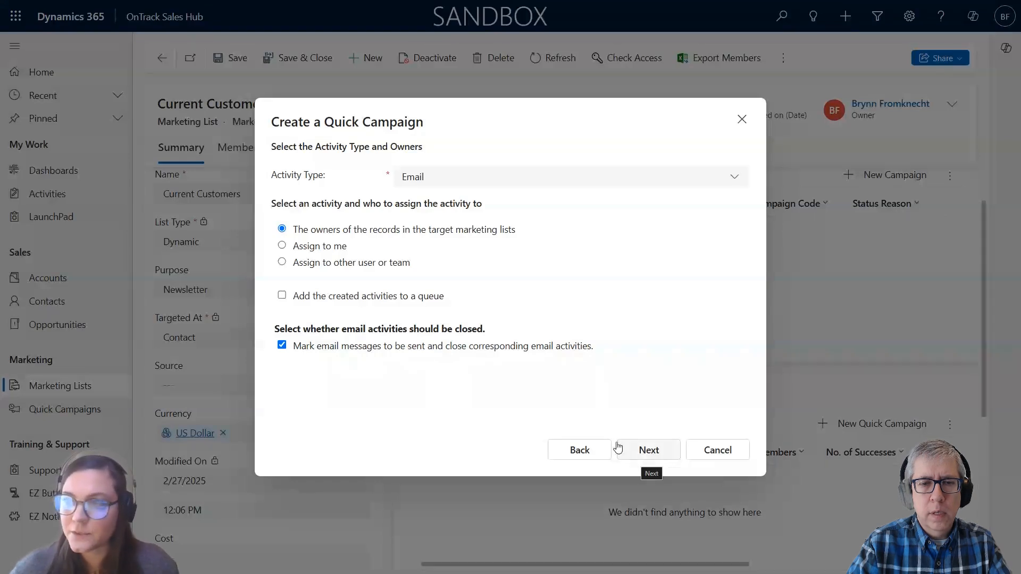
pyautogui.click(363, 353)
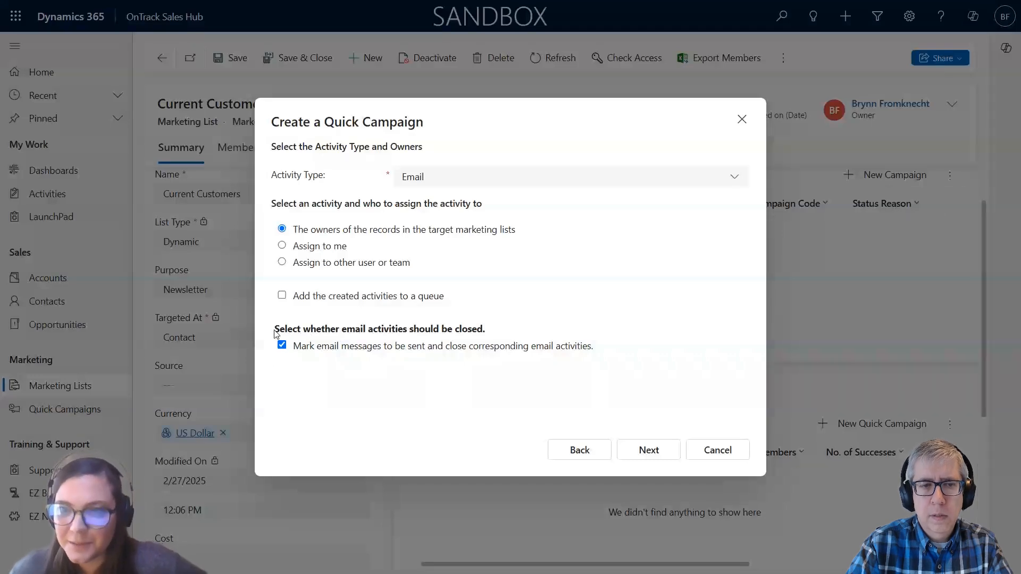
pyautogui.click(408, 350)
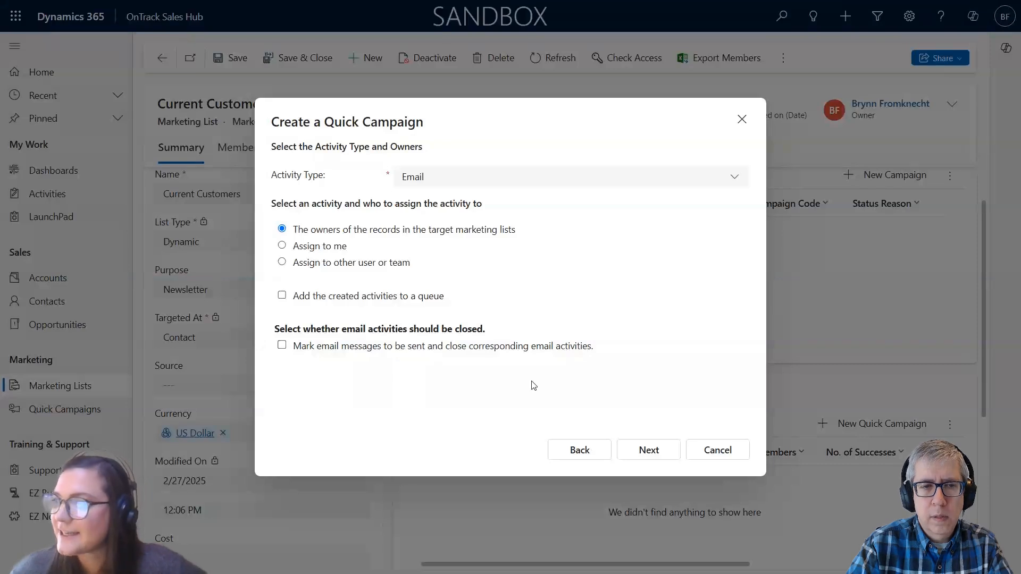
pyautogui.click(664, 455)
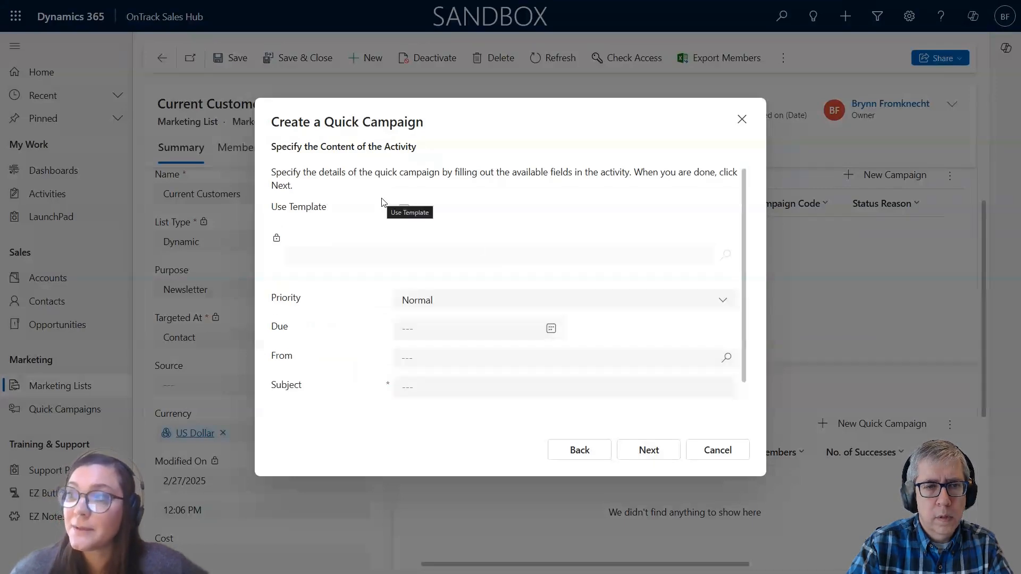
# - Examine the email activity's content options, including the template option, the message fields, and the designer and HTML editors
pyautogui.click(404, 210)
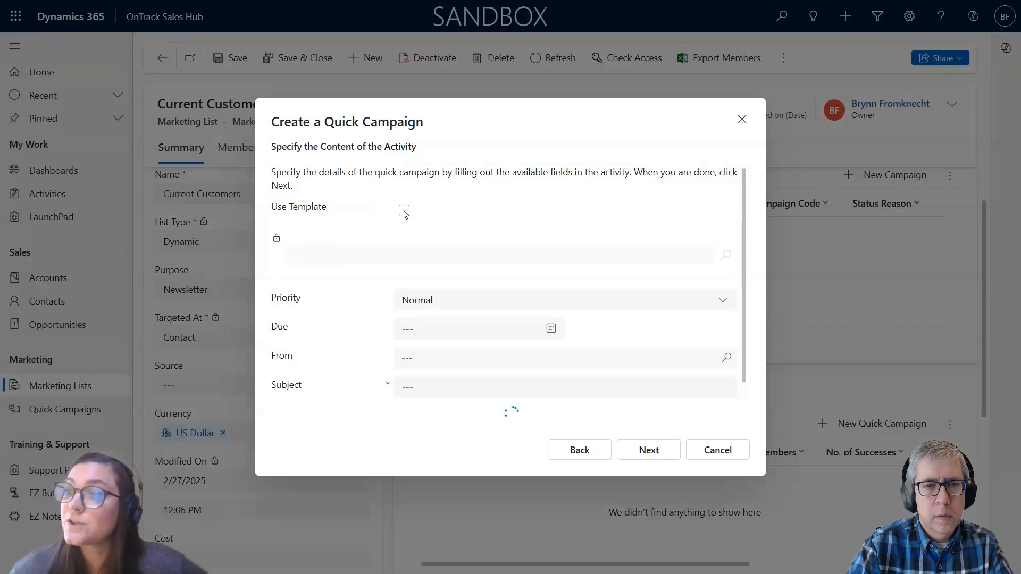
pyautogui.scroll(-3, 359, 357)
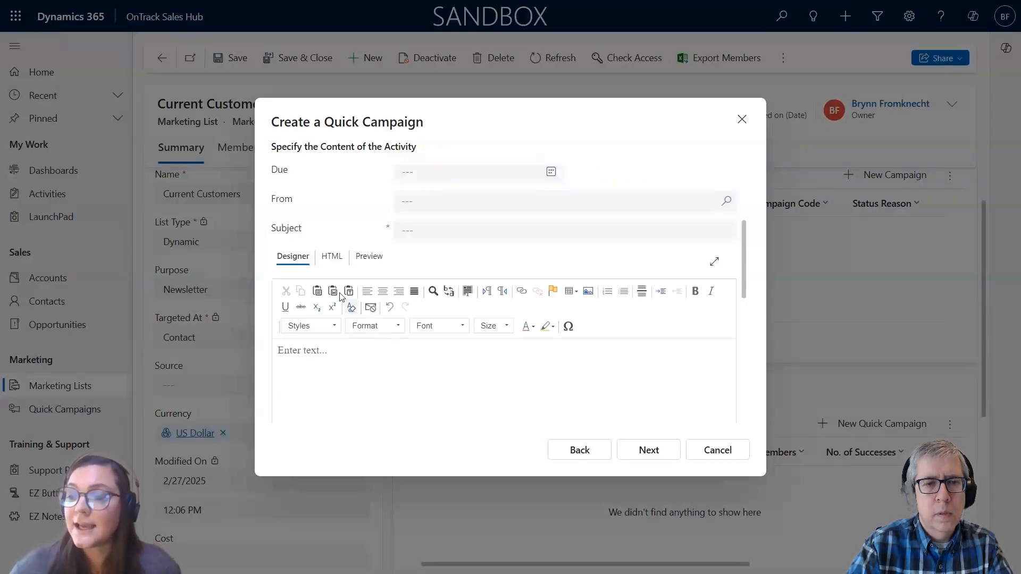
pyautogui.click(332, 257)
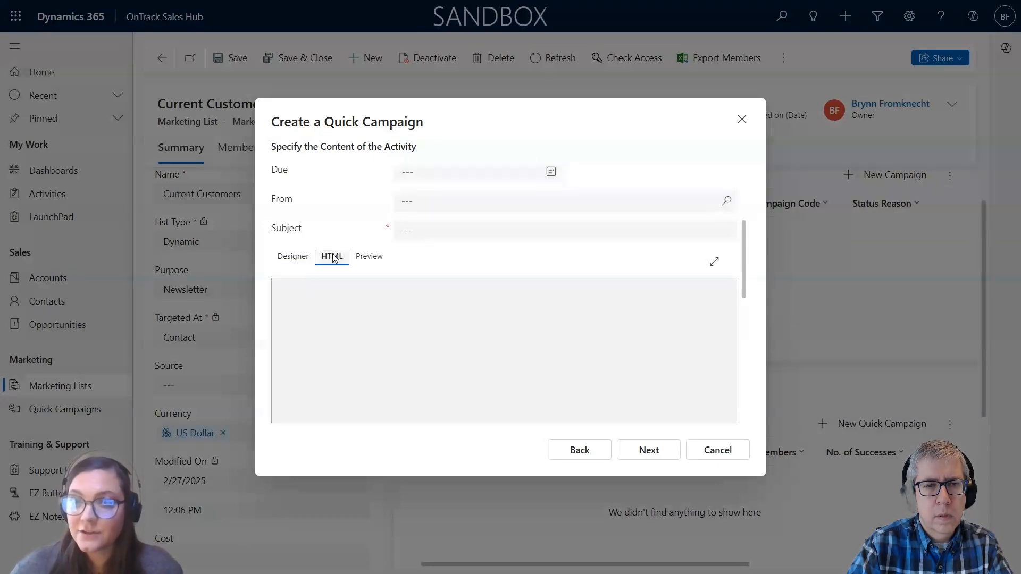
pyautogui.click(293, 257)
pyautogui.scroll(-3, 338, 356)
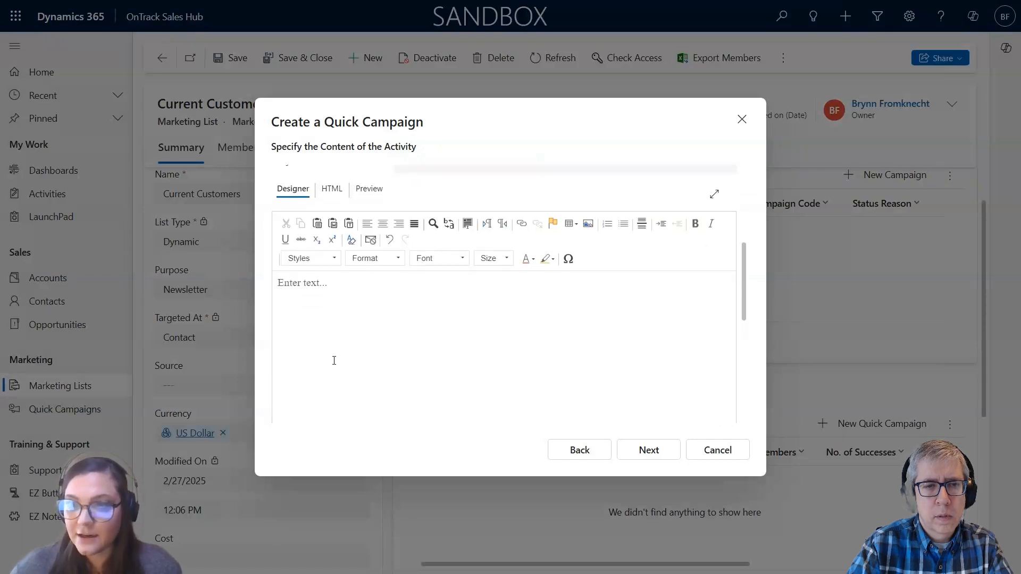
pyautogui.scroll(2, 334, 301)
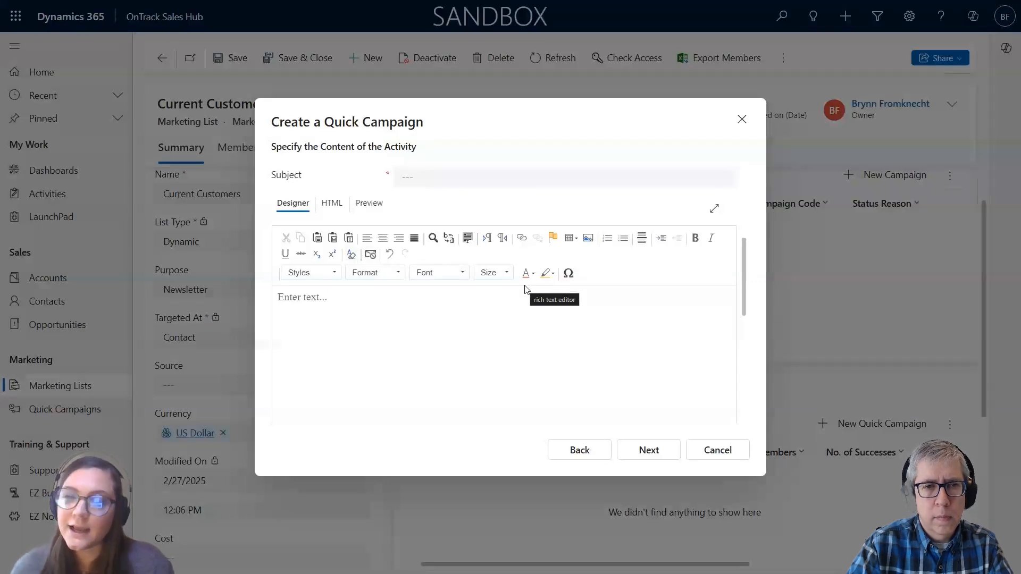
pyautogui.scroll(5, 526, 255)
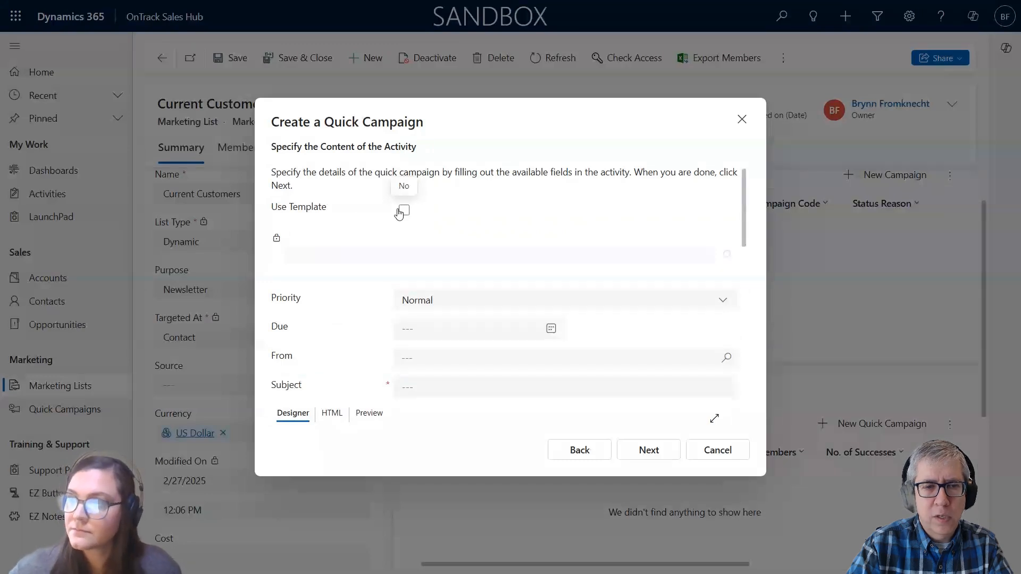
pyautogui.scroll(-4, 413, 278)
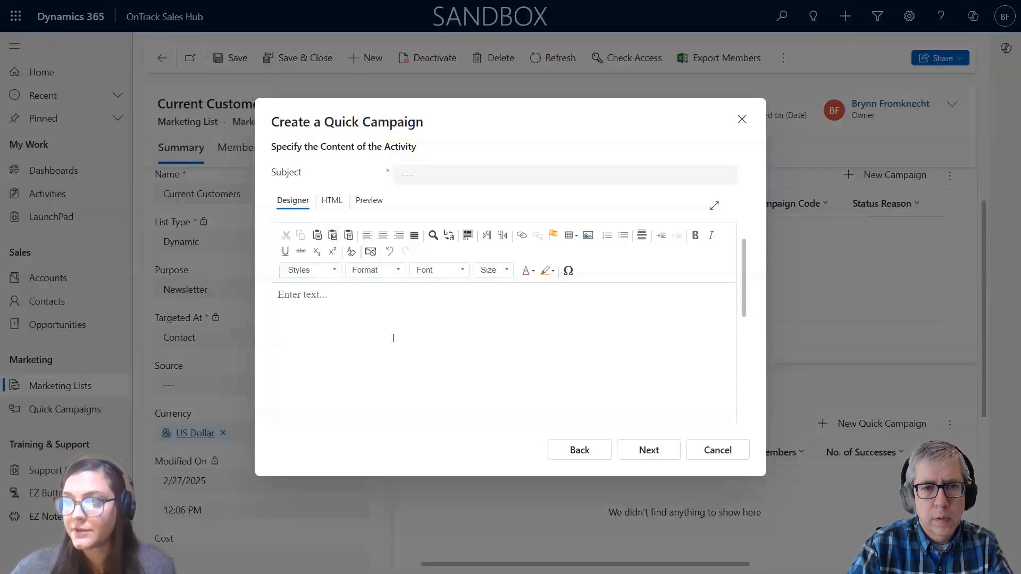
pyautogui.scroll(4, 396, 294)
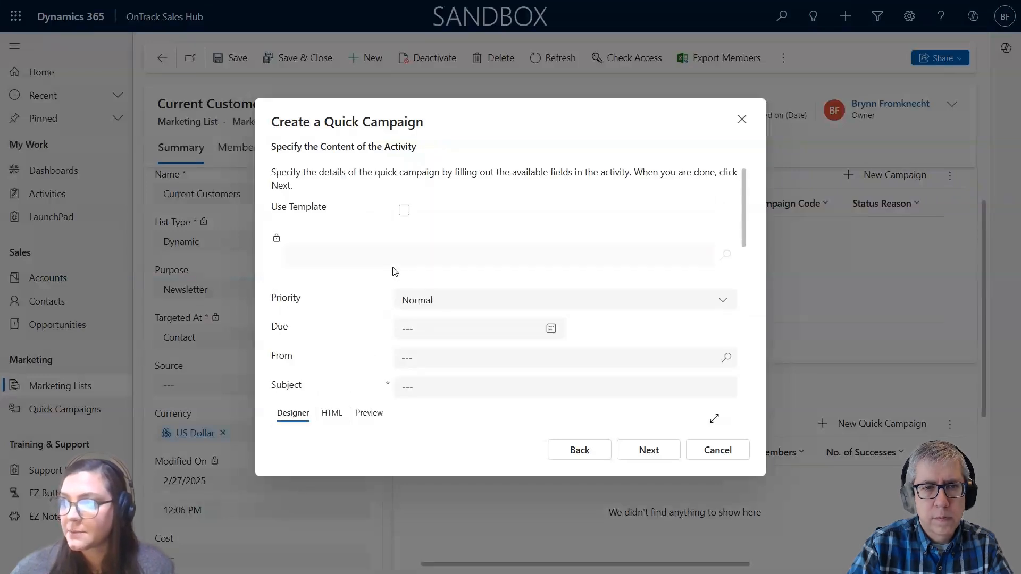
pyautogui.scroll(-2, 393, 290)
pyautogui.scroll(2, 396, 288)
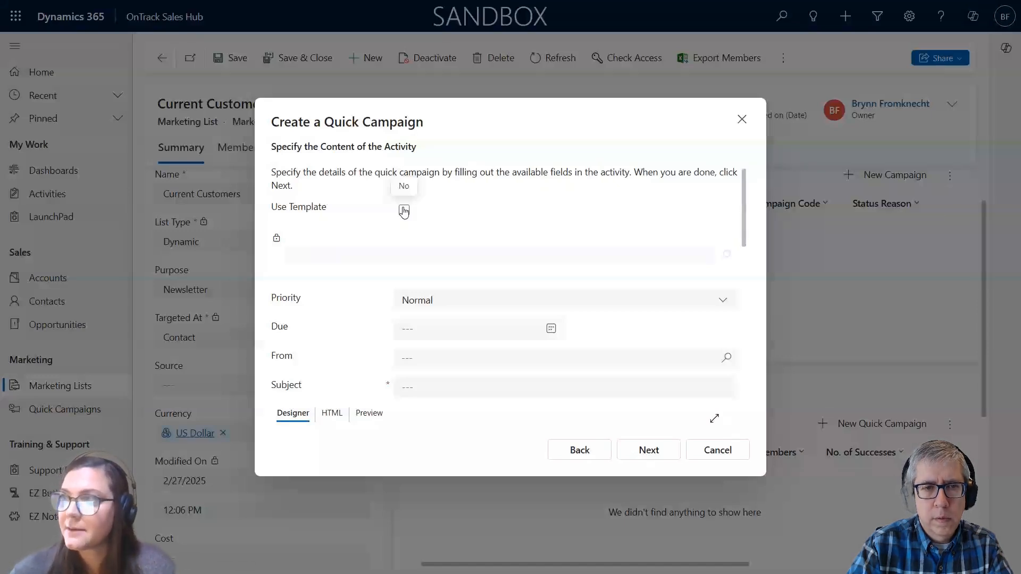
# - Enable the use of a template for the email content and select the Quarterly Newsletter template
pyautogui.click(404, 210)
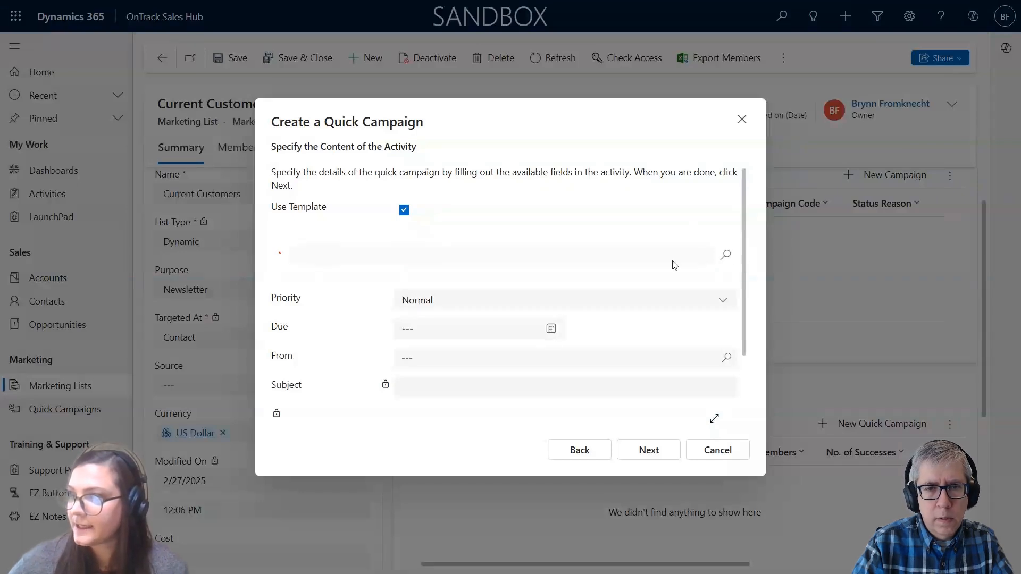
pyautogui.click(725, 255)
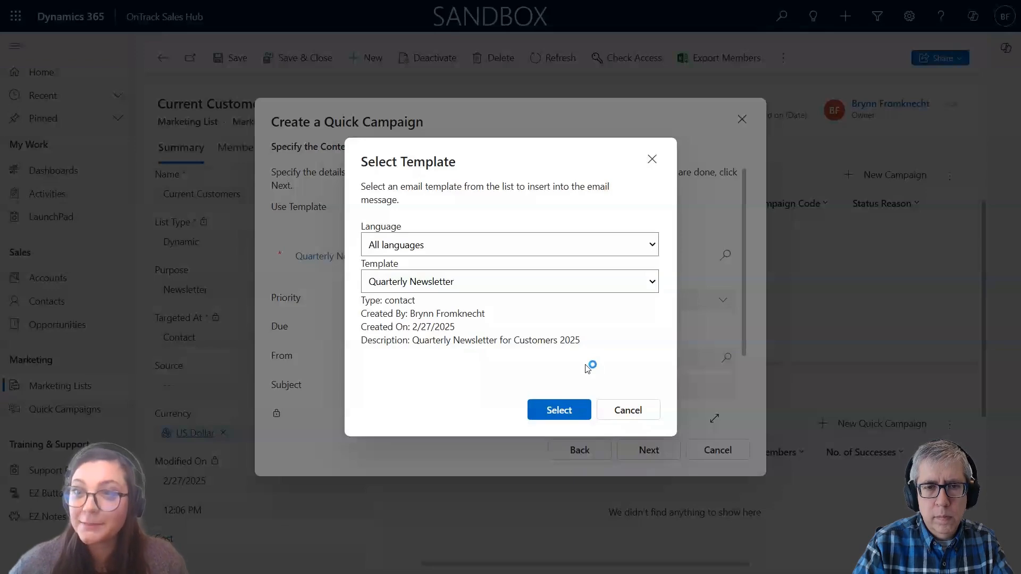
pyautogui.click(570, 412)
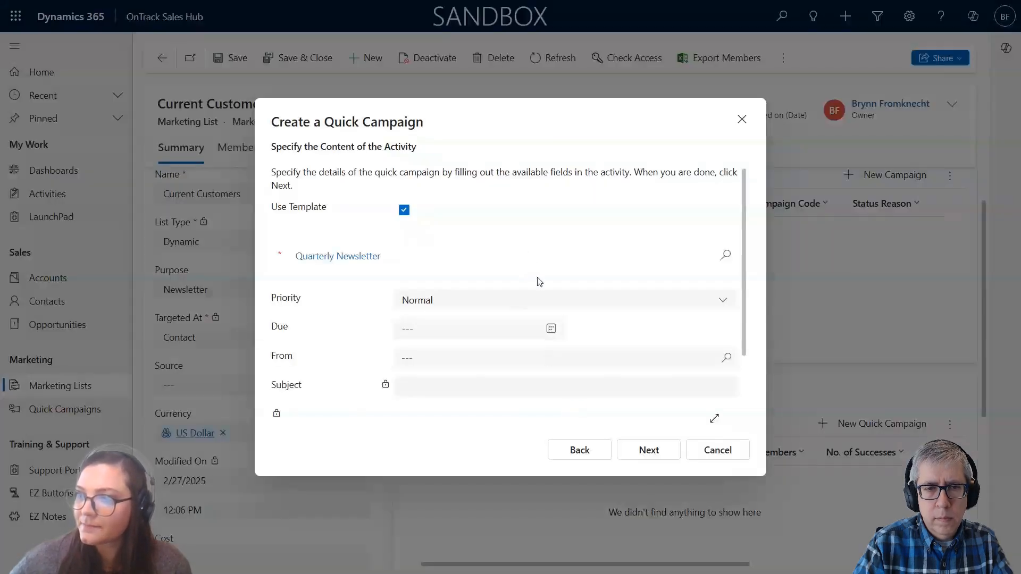
# - Open the selected Quarterly Newsletter template from the activity content, examine its subject and body, and close it
pyautogui.scroll(-2, 538, 281)
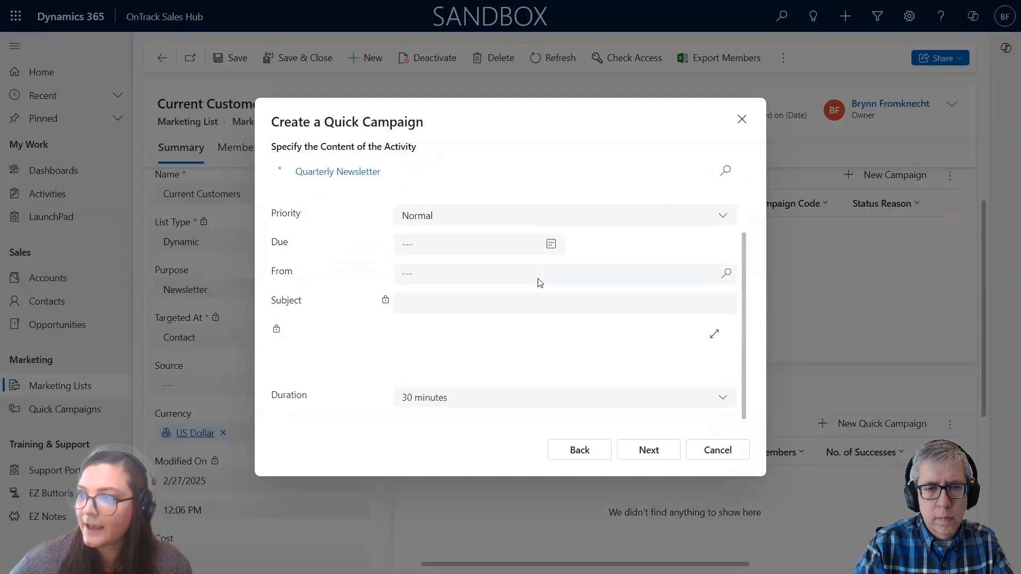
pyautogui.scroll(2, 538, 283)
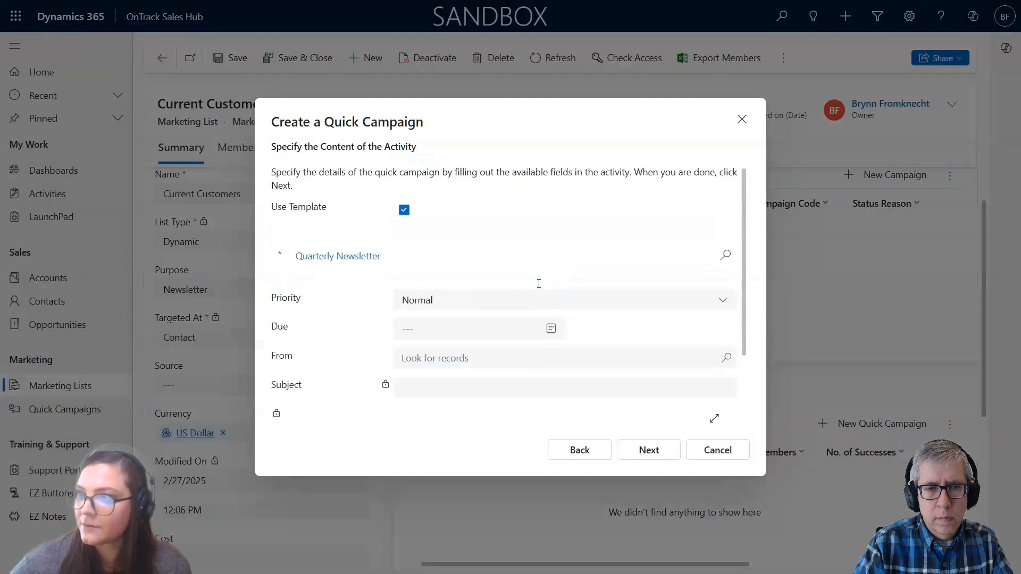
pyautogui.scroll(-2, 536, 285)
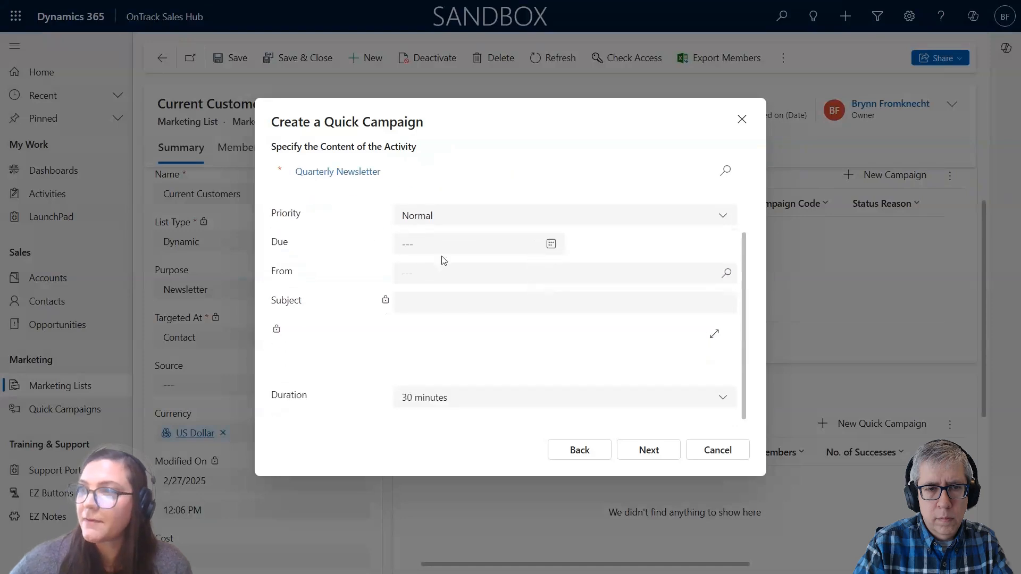
pyautogui.click(338, 172)
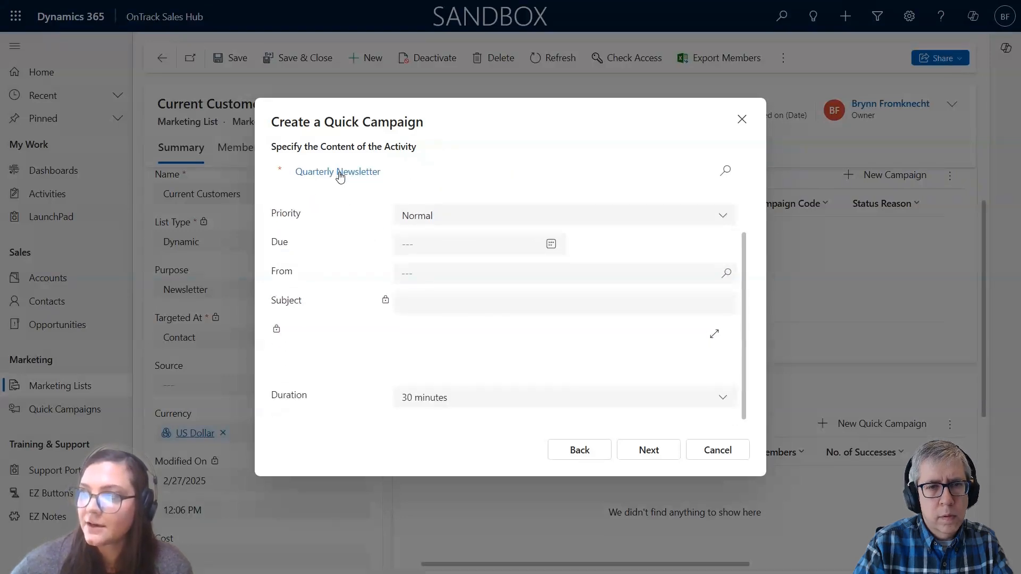
pyautogui.click(349, 173)
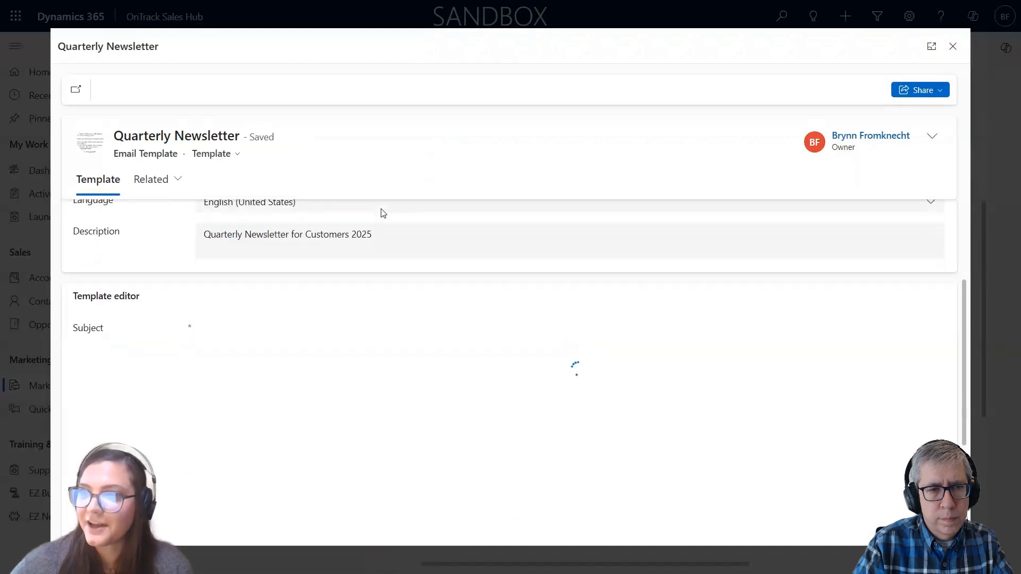
pyautogui.scroll(-2, 378, 241)
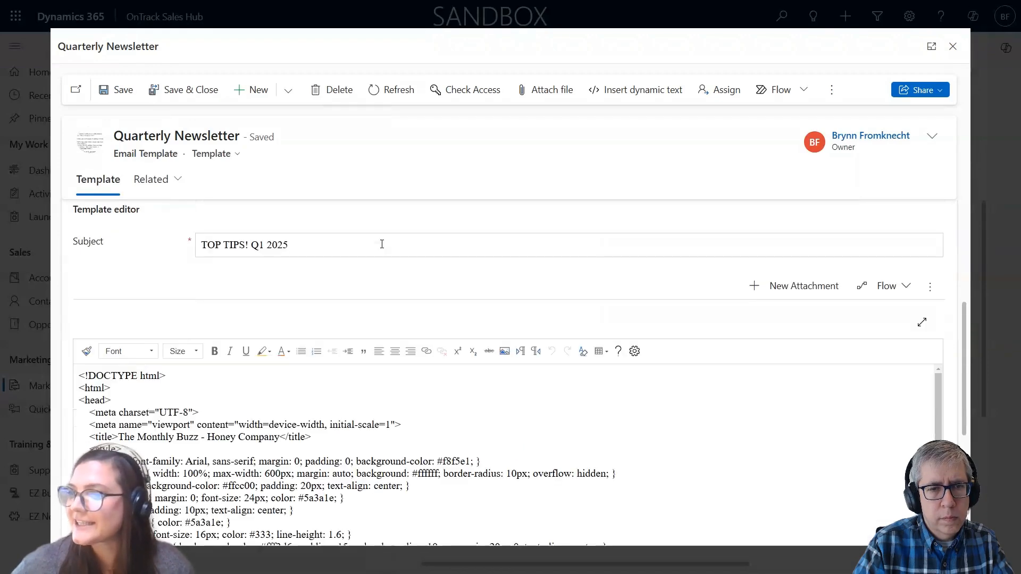
pyautogui.scroll(-6, 384, 248)
pyautogui.scroll(2, 390, 273)
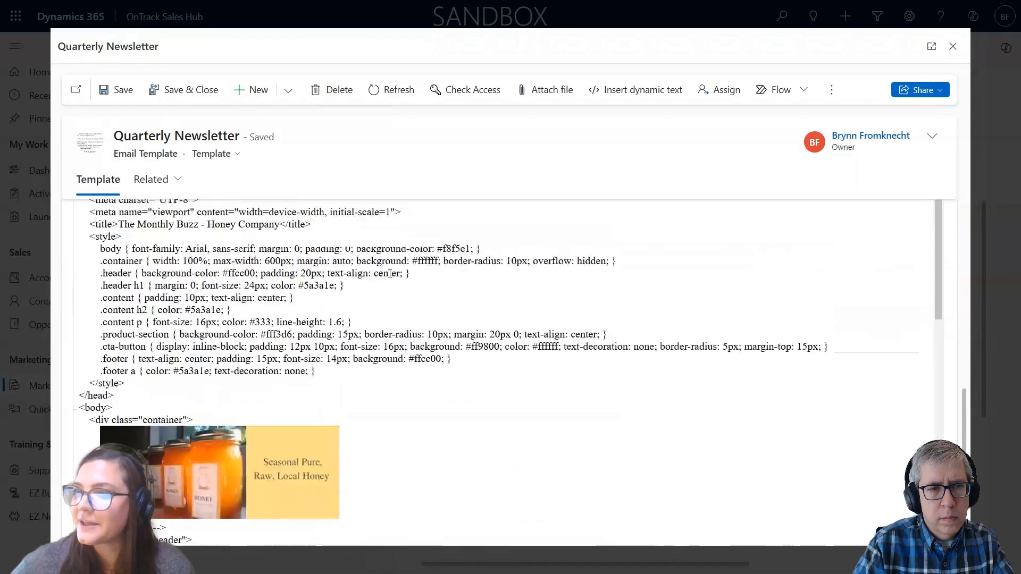
pyautogui.scroll(4, 389, 273)
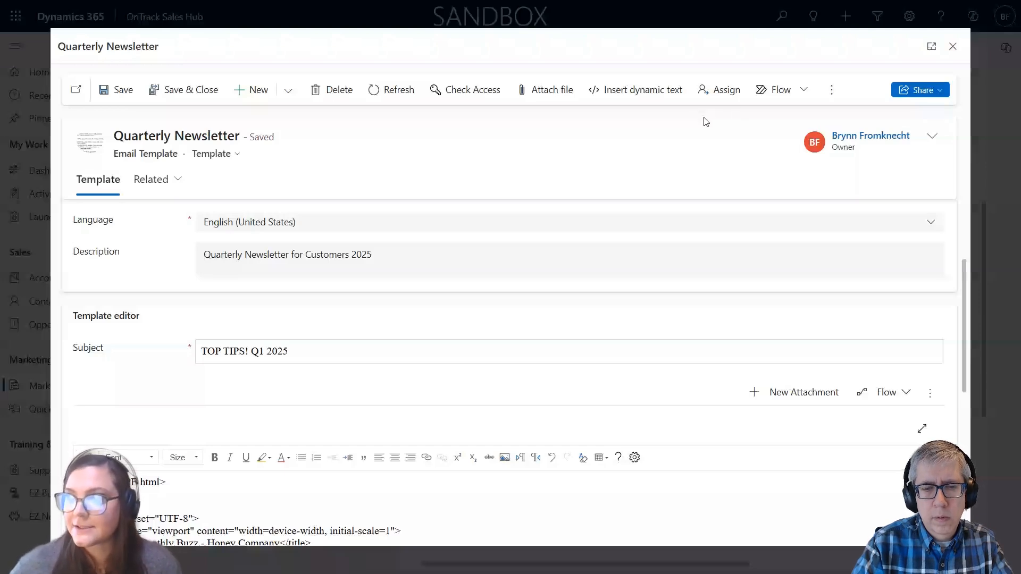
pyautogui.click(955, 45)
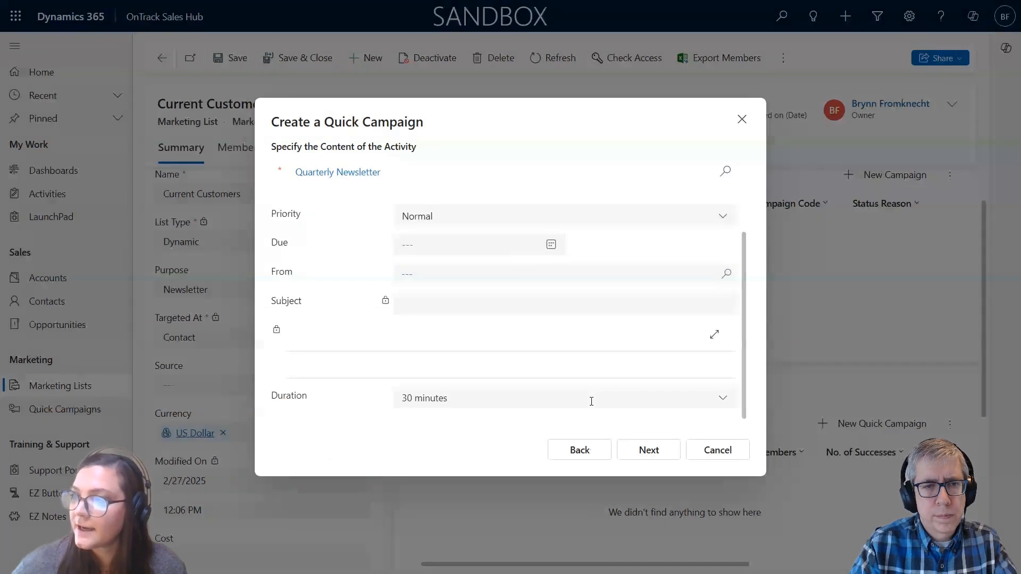
# - Finish the wizard by creating the quick campaign, and open the February 2025 Newsletter record from the marketing list's quick campaigns
pyautogui.click(647, 454)
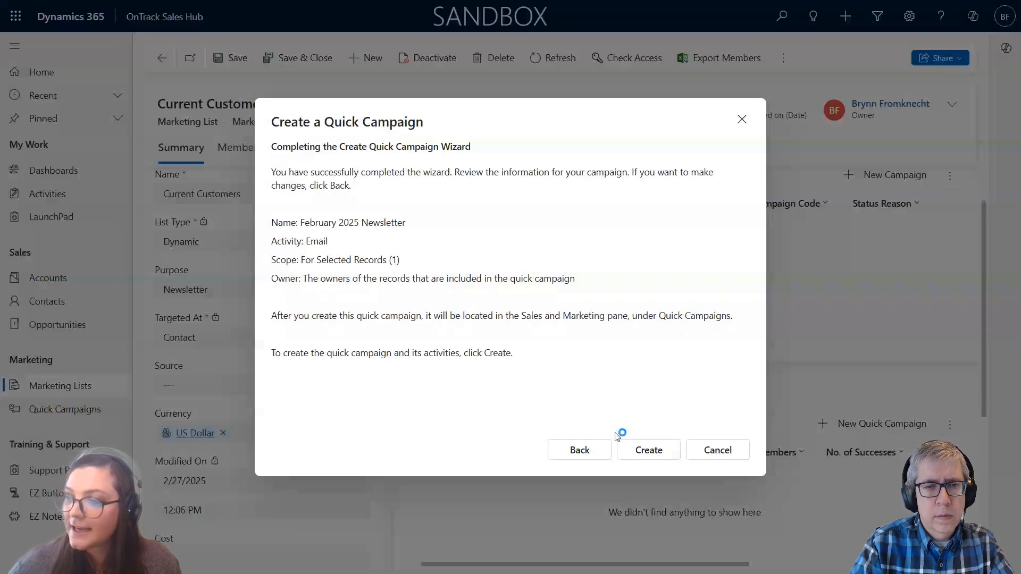
pyautogui.click(640, 454)
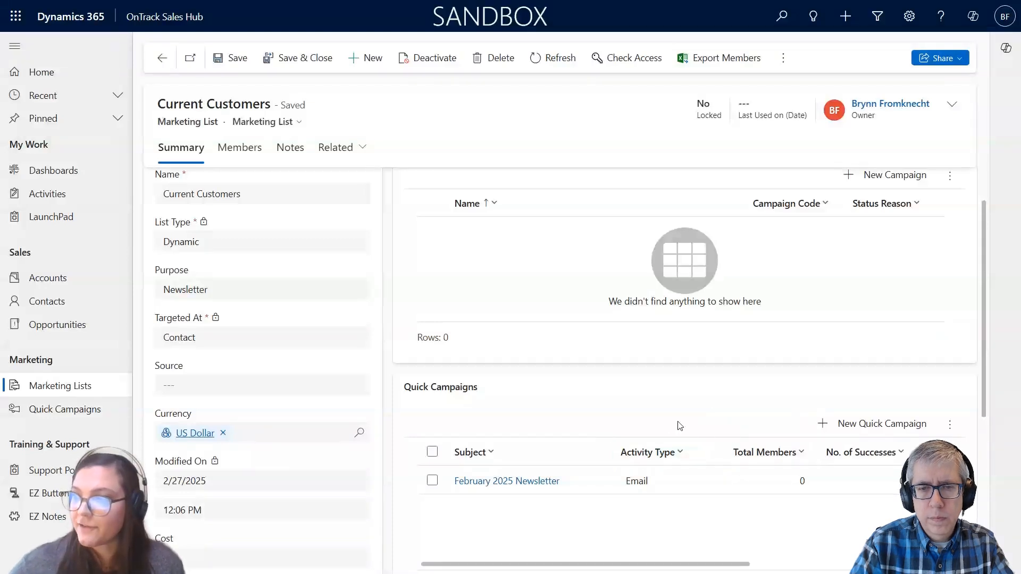
pyautogui.scroll(-1, 584, 441)
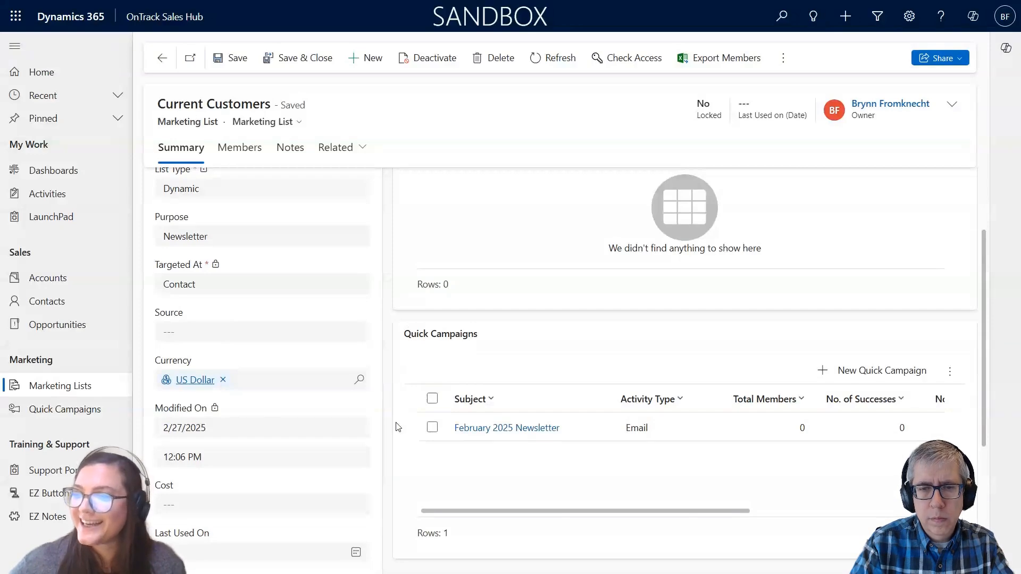
pyautogui.click(508, 433)
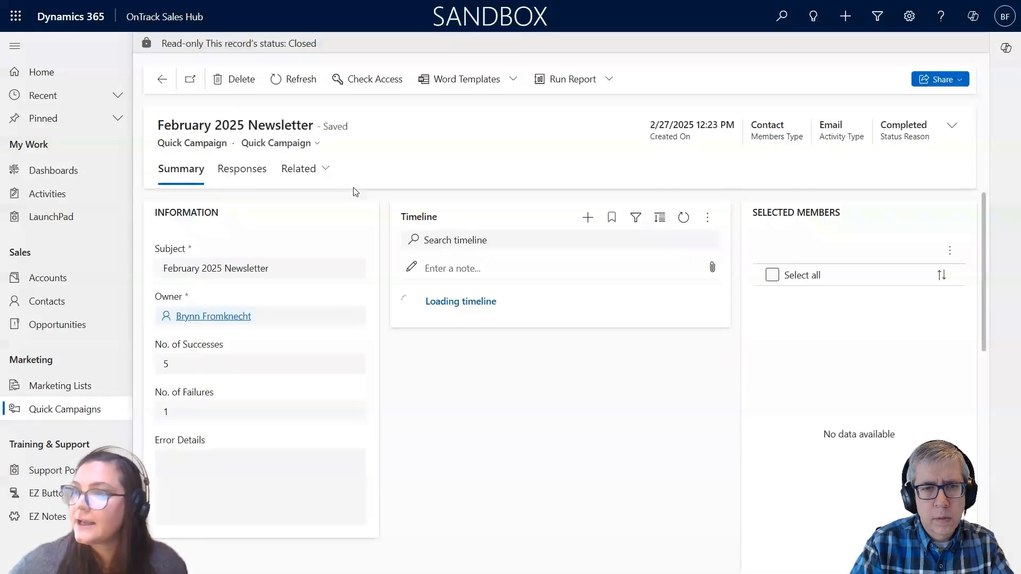
# - Examine the quick campaign's number of successes and failures, its selected members and its excluded members
pyautogui.doubleClick(166, 367)
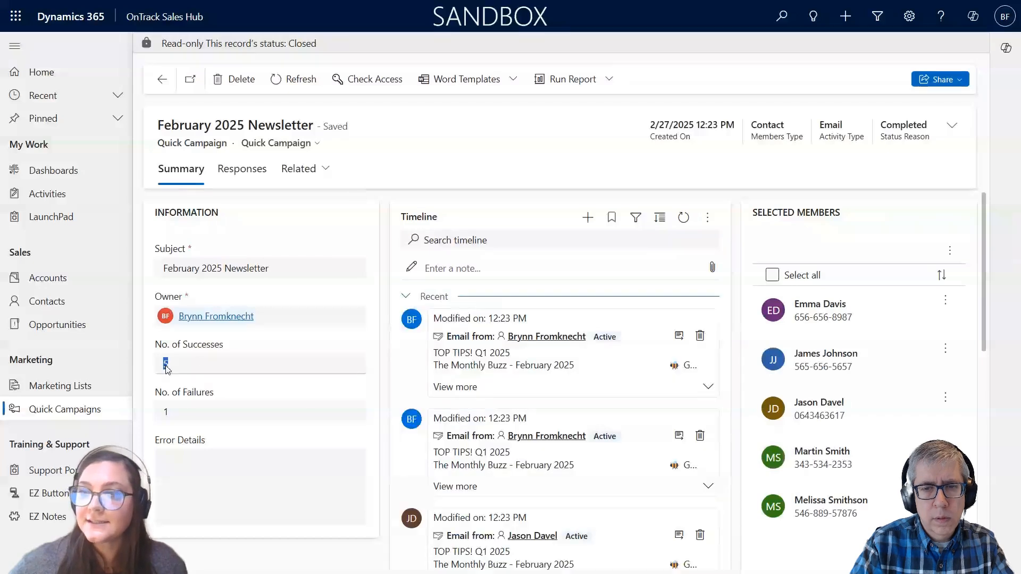
pyautogui.click(166, 367)
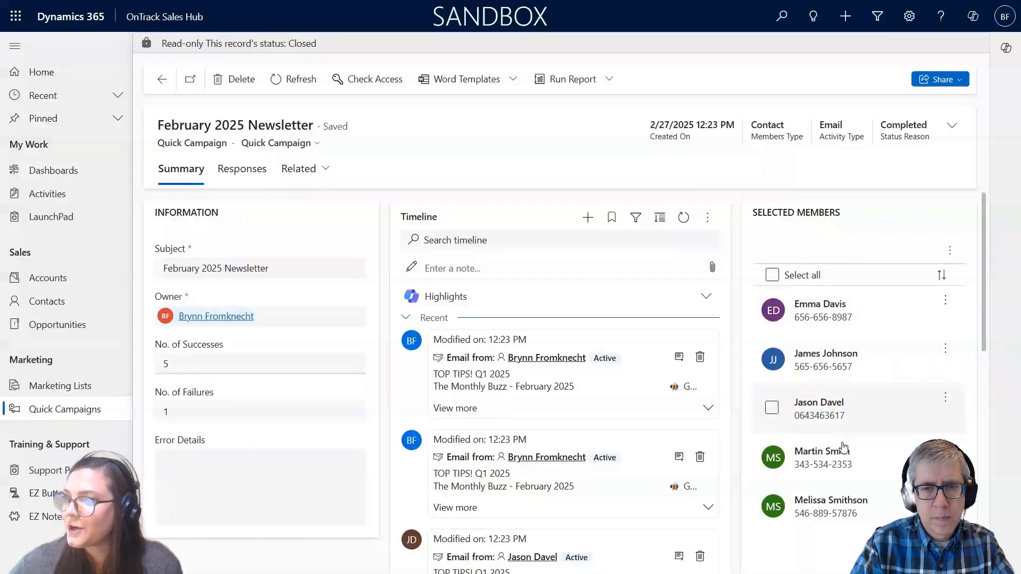
pyautogui.scroll(-3, 841, 513)
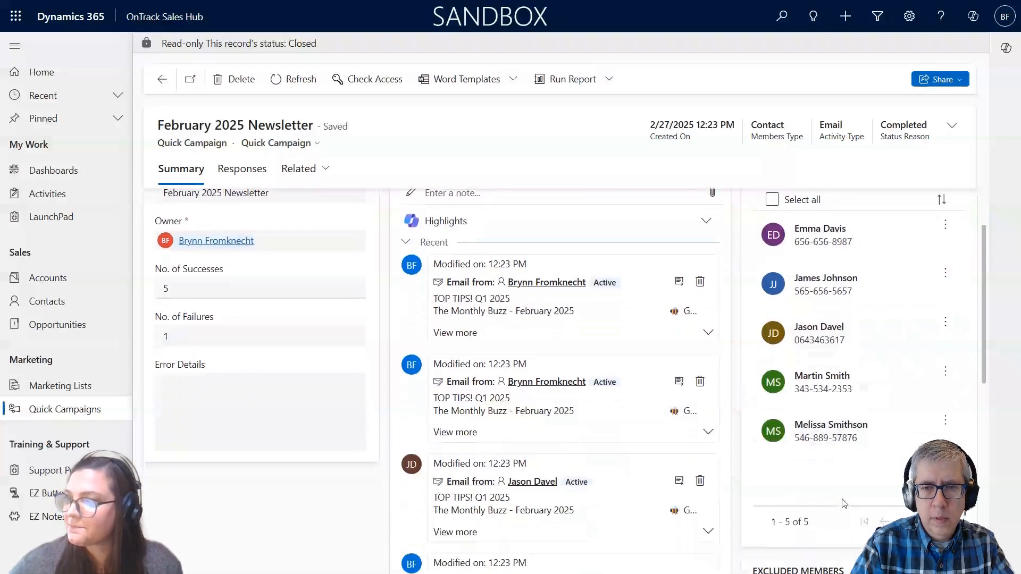
pyautogui.scroll(-2, 844, 503)
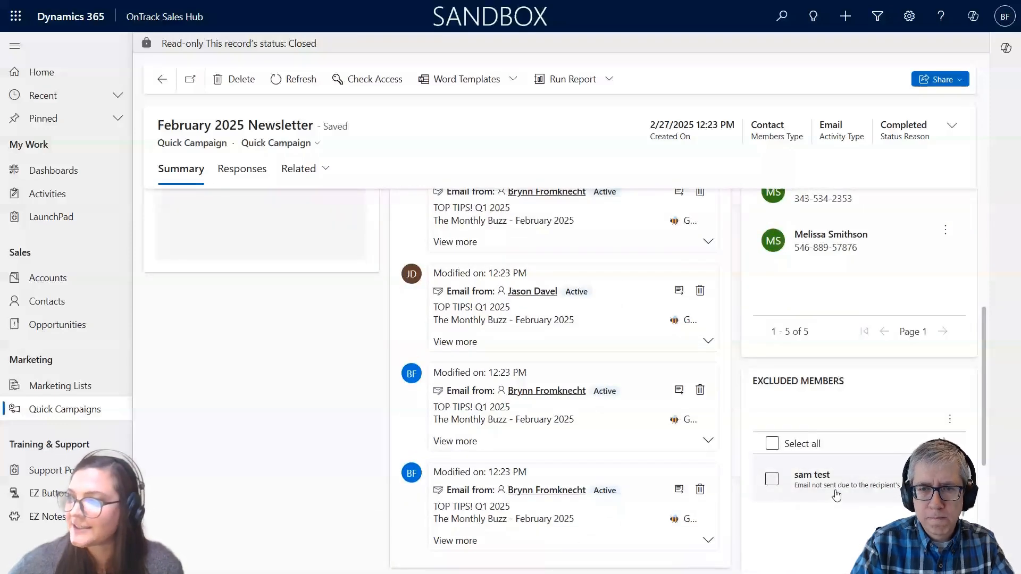
pyautogui.scroll(5, 886, 458)
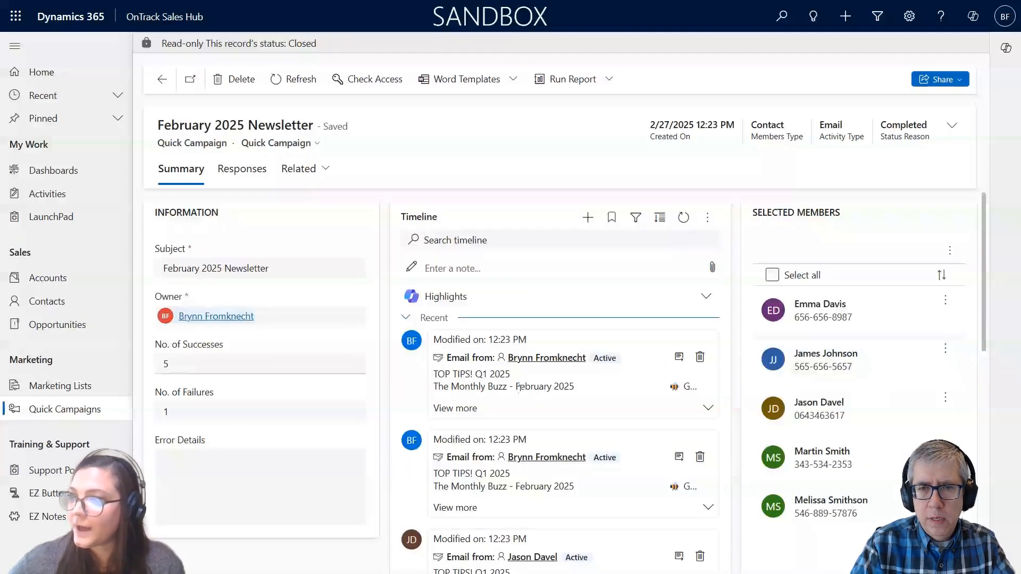
# - Expand the first email in the campaign's timeline and examine the newsletter body with its personalised greeting and images
pyautogui.click(465, 409)
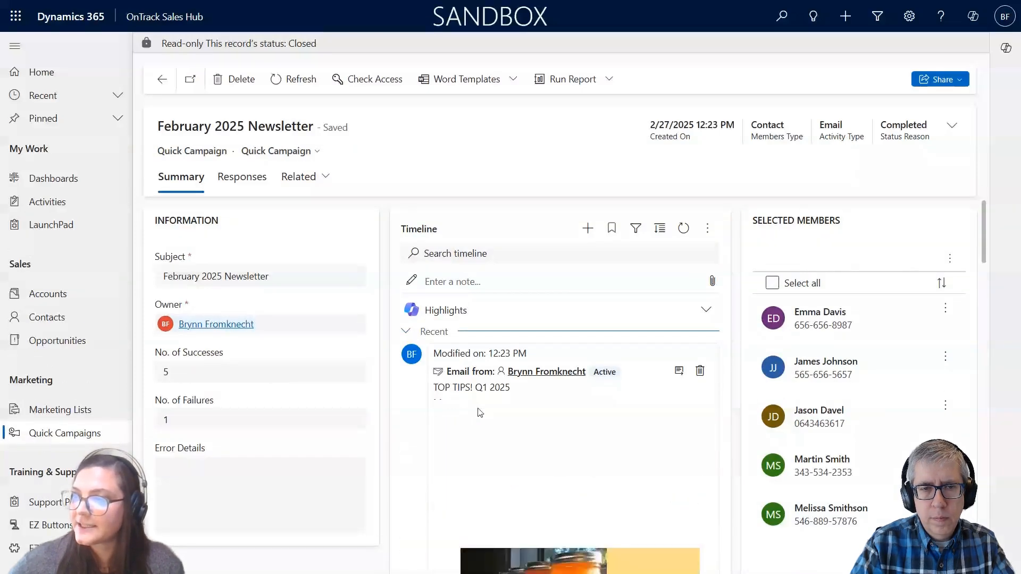
pyautogui.scroll(-1, 495, 412)
pyautogui.scroll(-8, 497, 411)
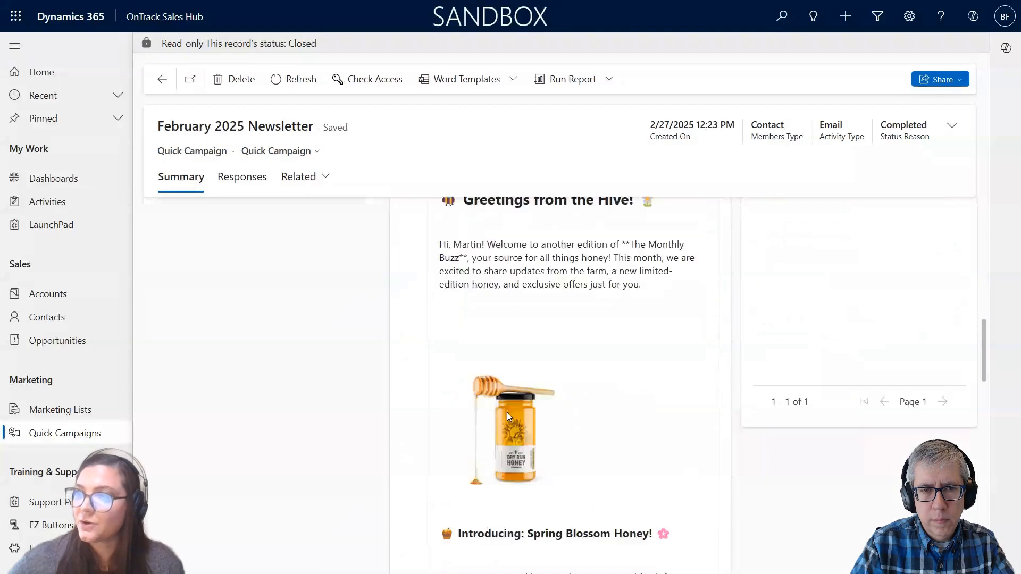
pyautogui.scroll(-10, 506, 413)
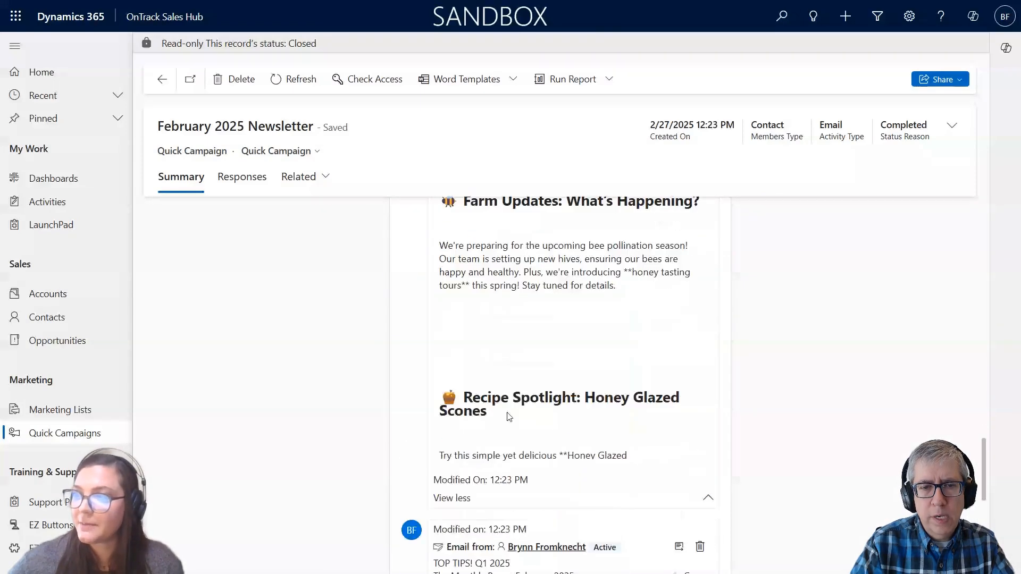
pyautogui.scroll(-2, 509, 417)
pyautogui.scroll(3, 509, 416)
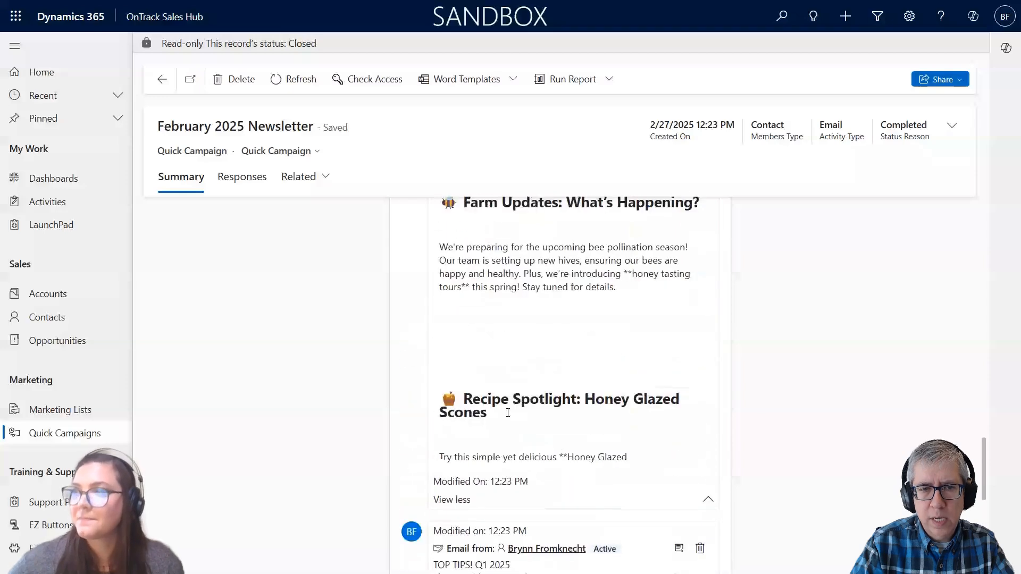
pyautogui.scroll(4, 508, 416)
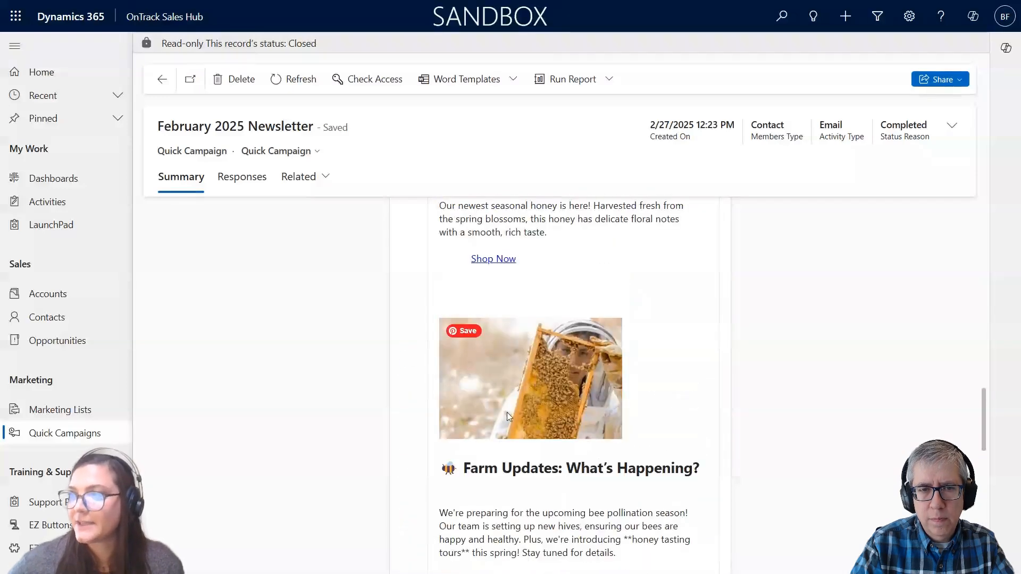
# - Finish viewing the newsletter email in the campaign's timeline and open the contact record of the first selected member
pyautogui.scroll(10, 508, 417)
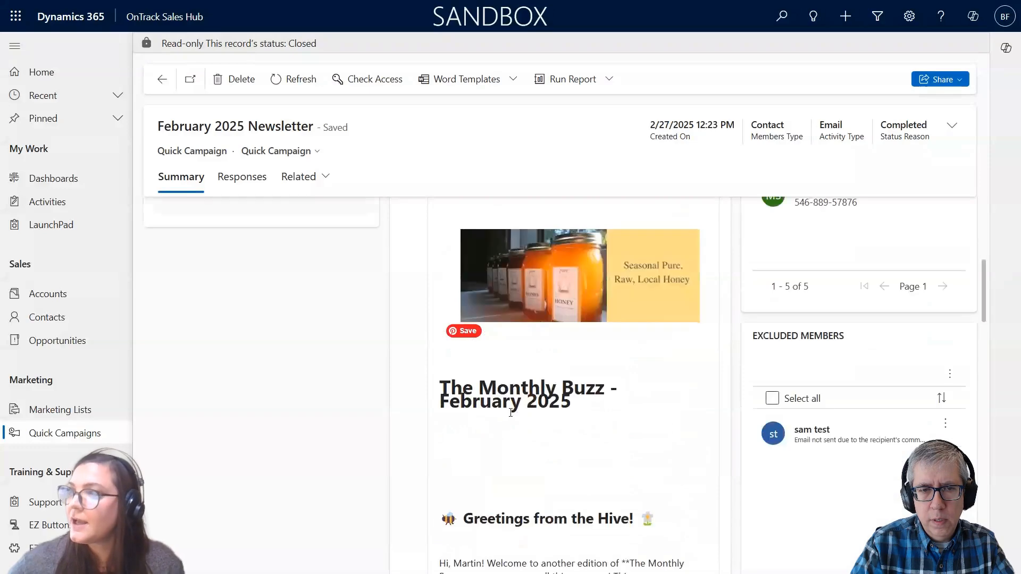
pyautogui.scroll(2, 677, 362)
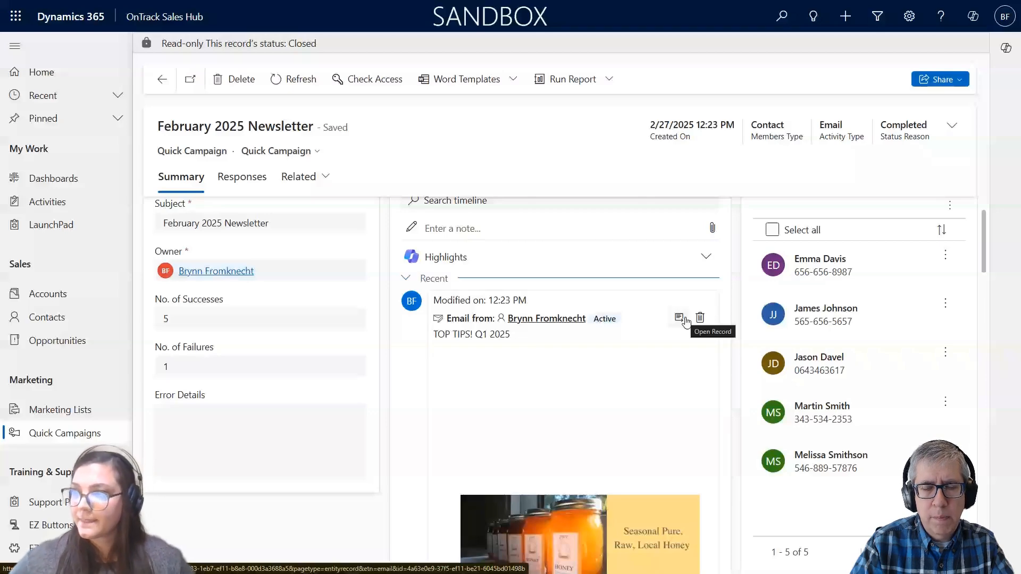
pyautogui.scroll(-1, 686, 321)
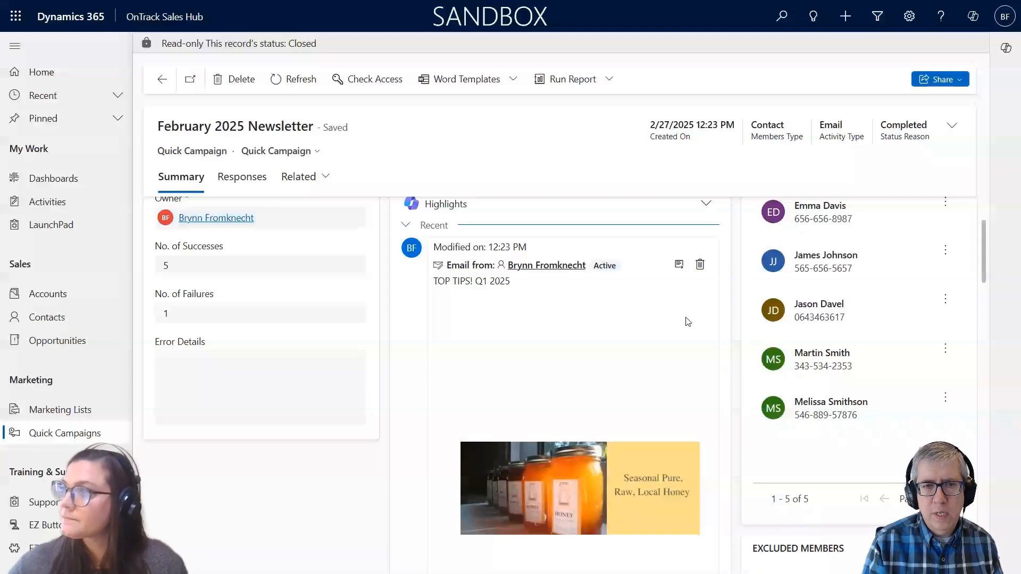
pyautogui.click(882, 212)
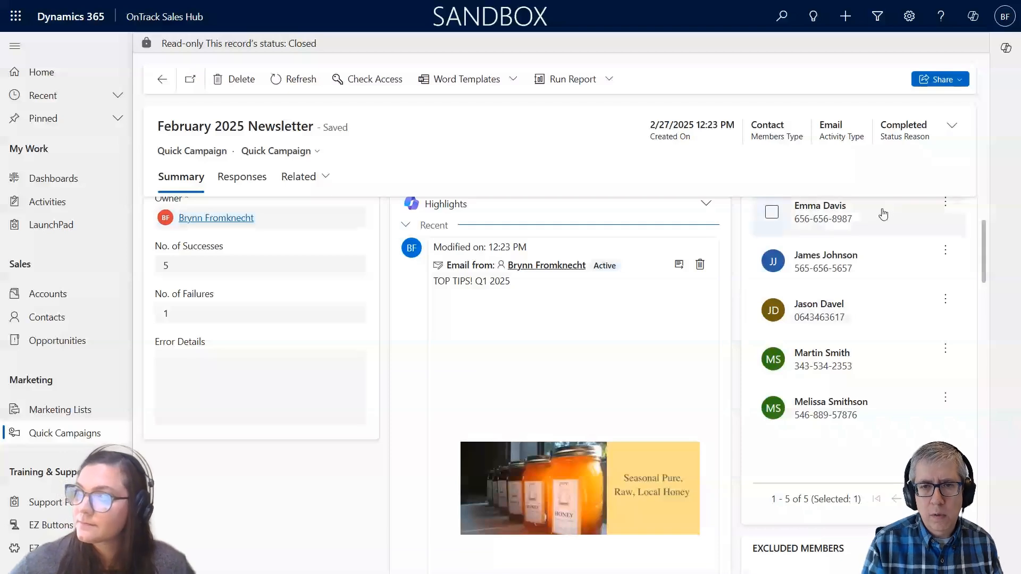
pyautogui.scroll(2, 883, 214)
pyautogui.click(810, 320)
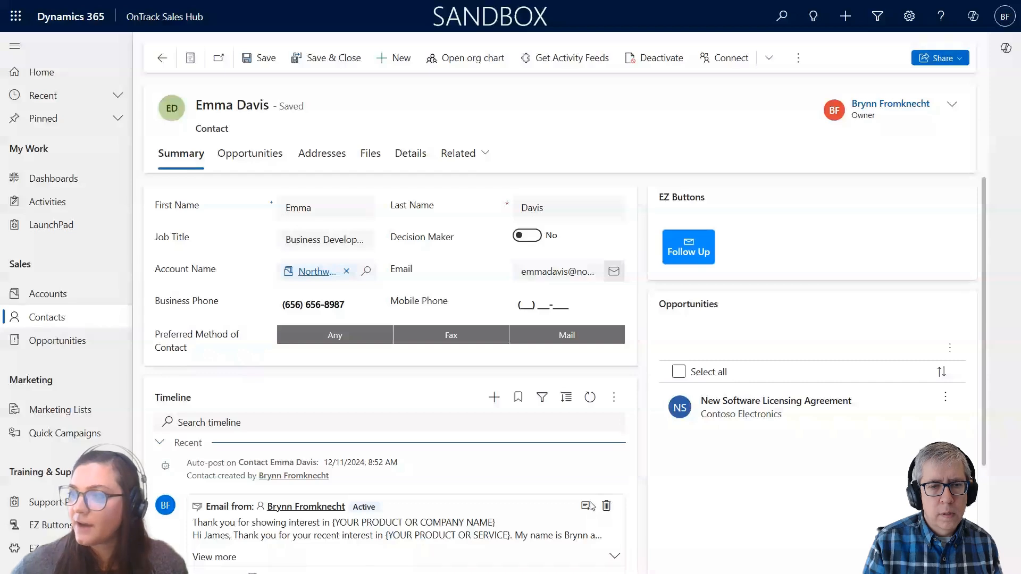
pyautogui.scroll(-3, 588, 505)
pyautogui.click(579, 355)
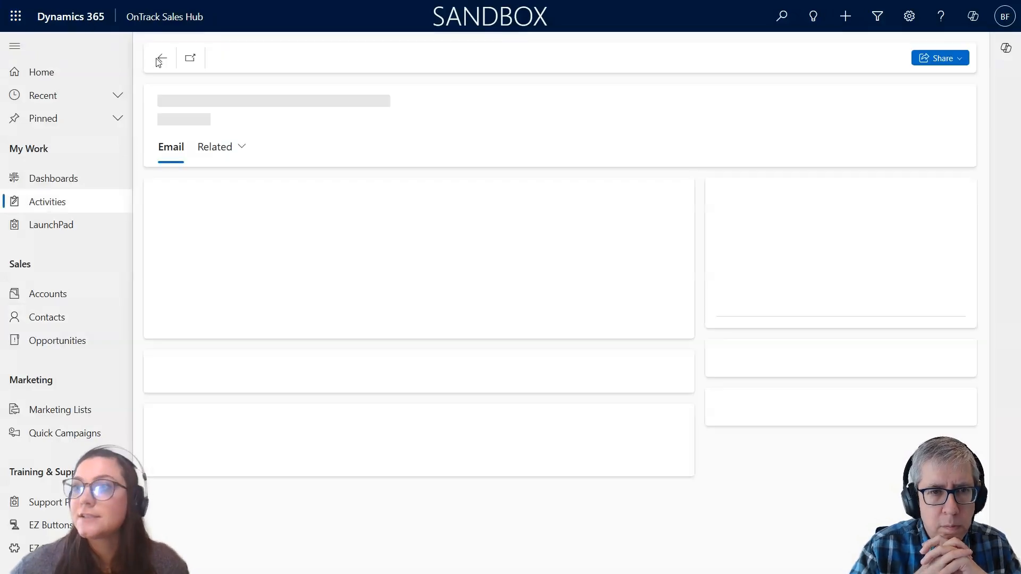
pyautogui.click(162, 59)
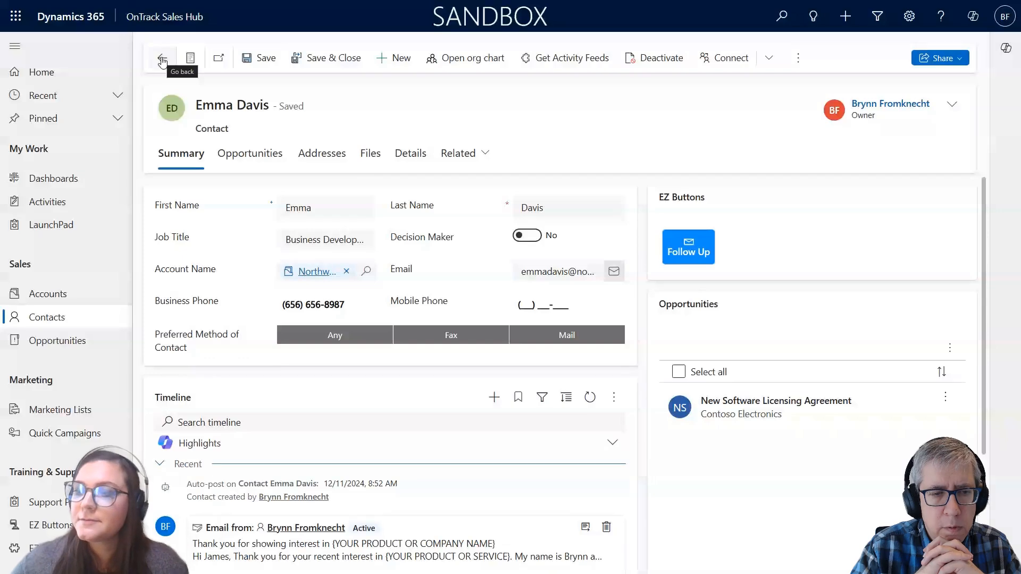
# - Expand the TOP TIPS! Q1 2025 email in the contact's timeline and examine the newsletter's heading and personalised greeting
pyautogui.scroll(-3, 307, 405)
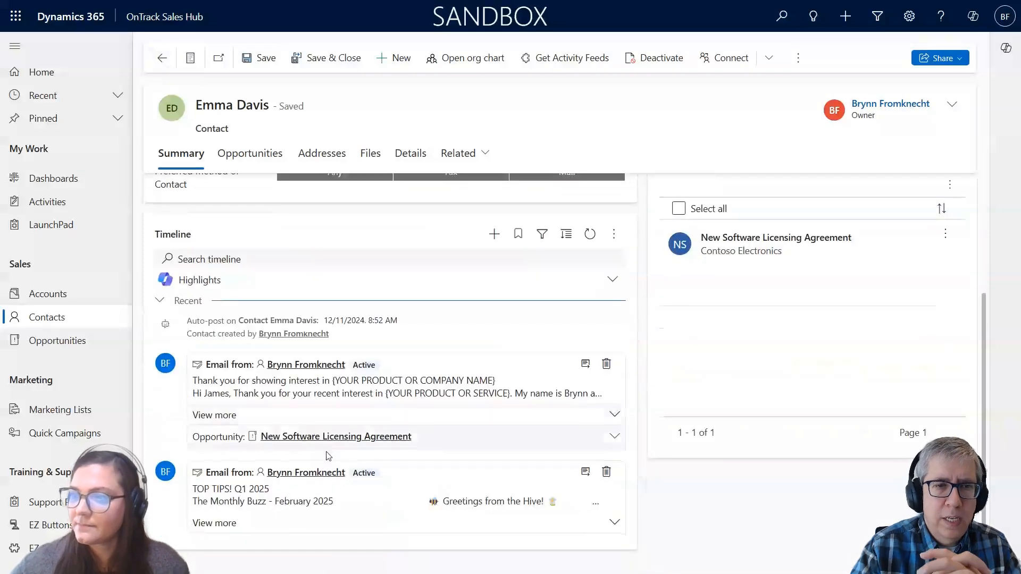
pyautogui.click(613, 522)
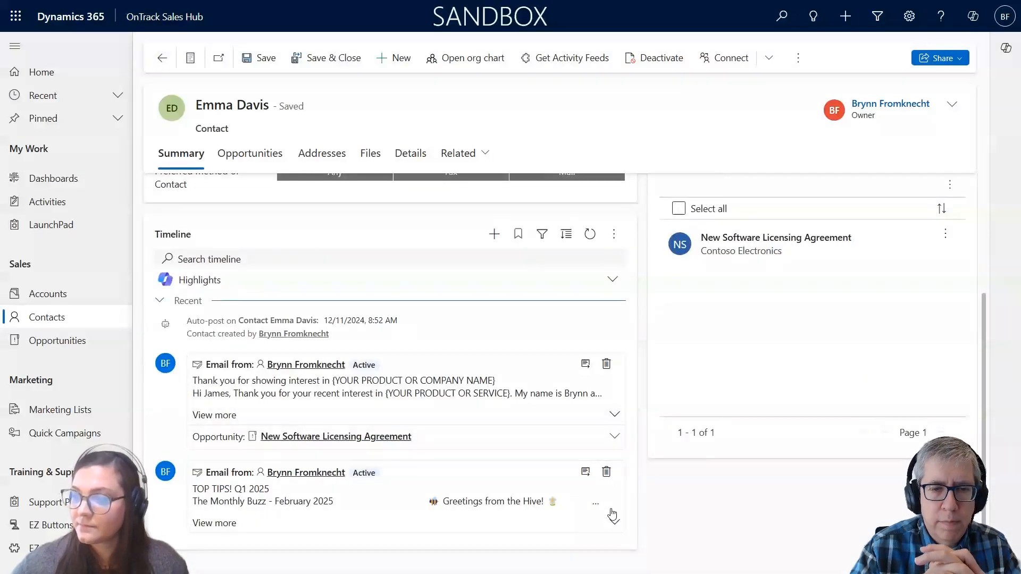
pyautogui.scroll(-3, 613, 507)
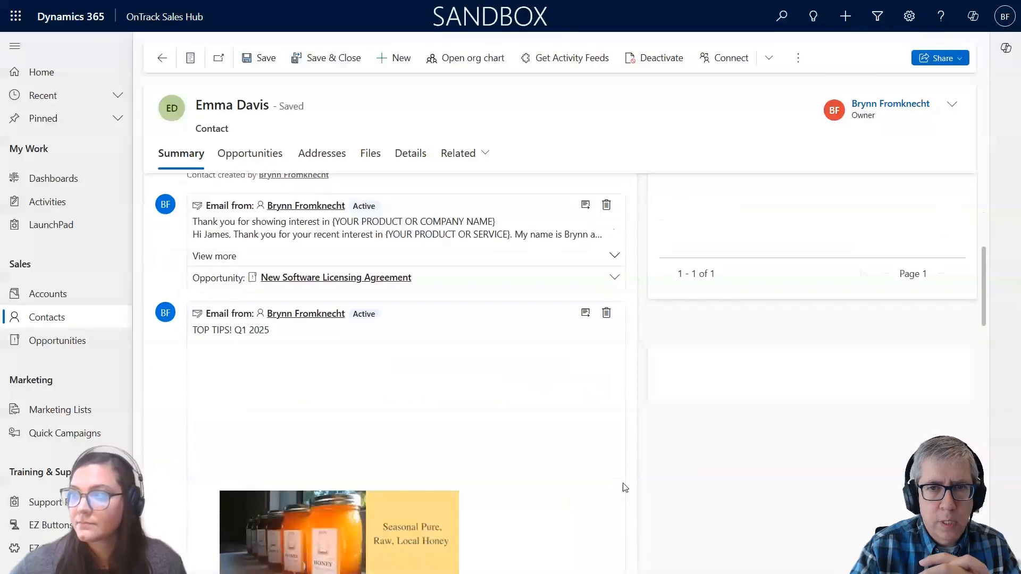
pyautogui.scroll(-5, 553, 452)
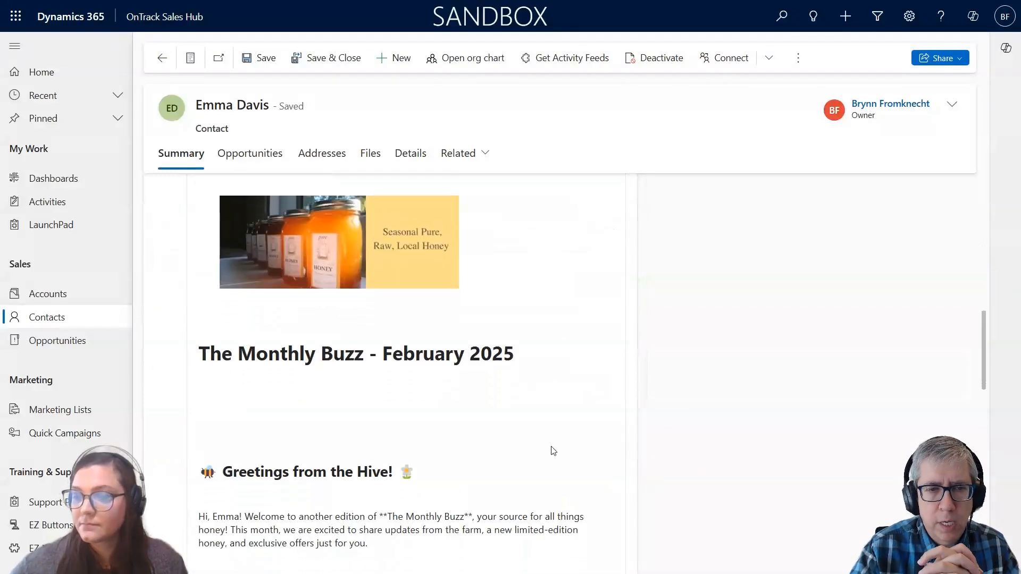
pyautogui.scroll(-3, 553, 451)
pyautogui.scroll(5, 560, 449)
pyautogui.scroll(5, 579, 462)
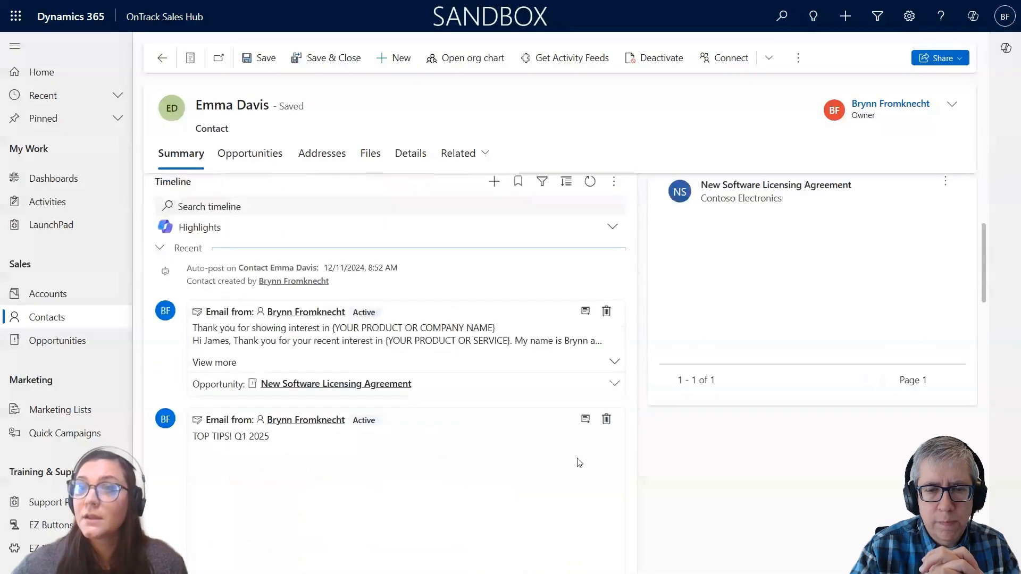
pyautogui.scroll(1, 590, 467)
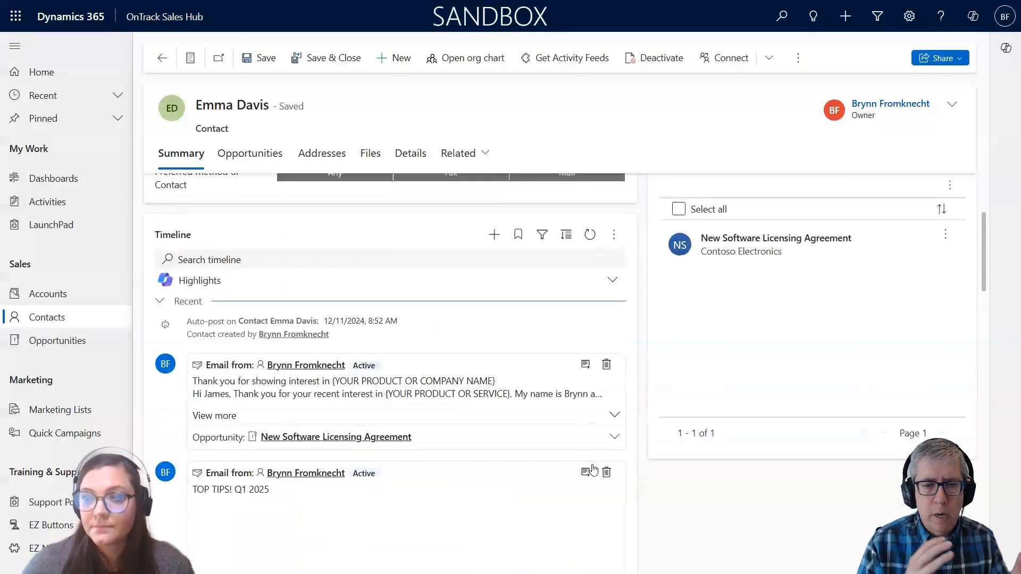